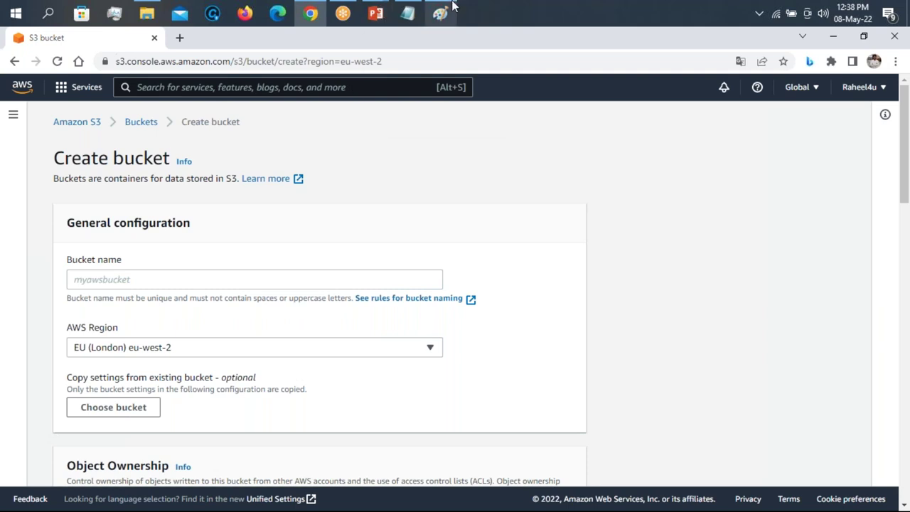
Switch to the New AWS-C02 Slides.pptx presentation in PowerPoint and review the S3 Basic Component and S3 Bucket Object slides
{"action": "mouse_move", "coordinate": [364, 7]}
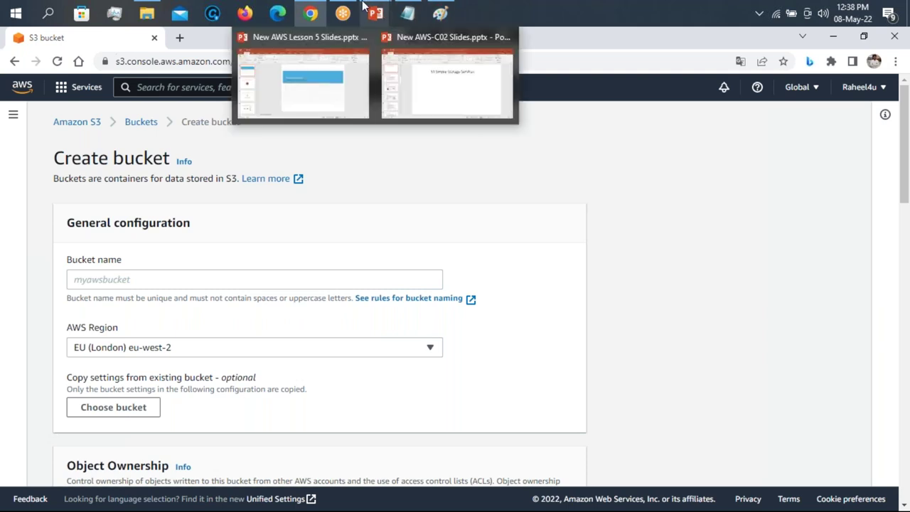
{"action": "left_click", "coordinate": [467, 102]}
{"action": "scroll", "coordinate": [673, 340], "scroll_direction": "down", "scroll_amount": 1}
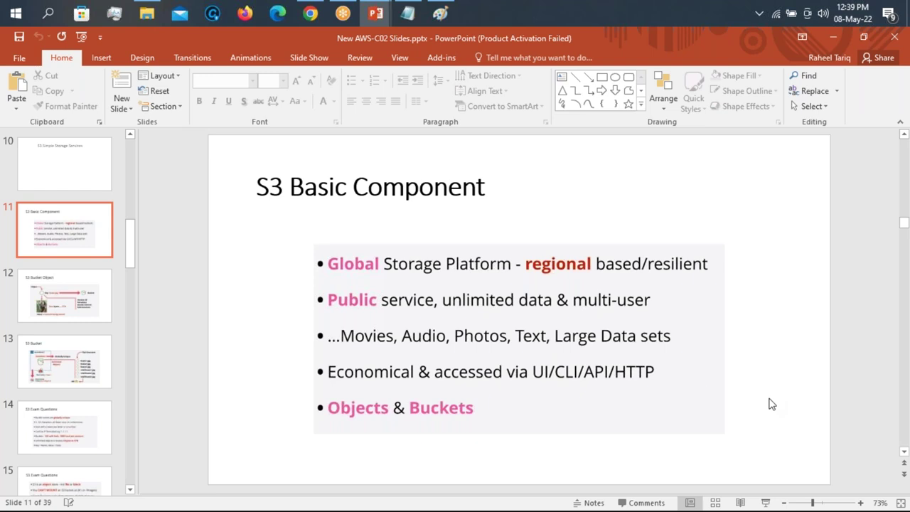
{"action": "scroll", "coordinate": [772, 404], "scroll_direction": "down", "scroll_amount": 1}
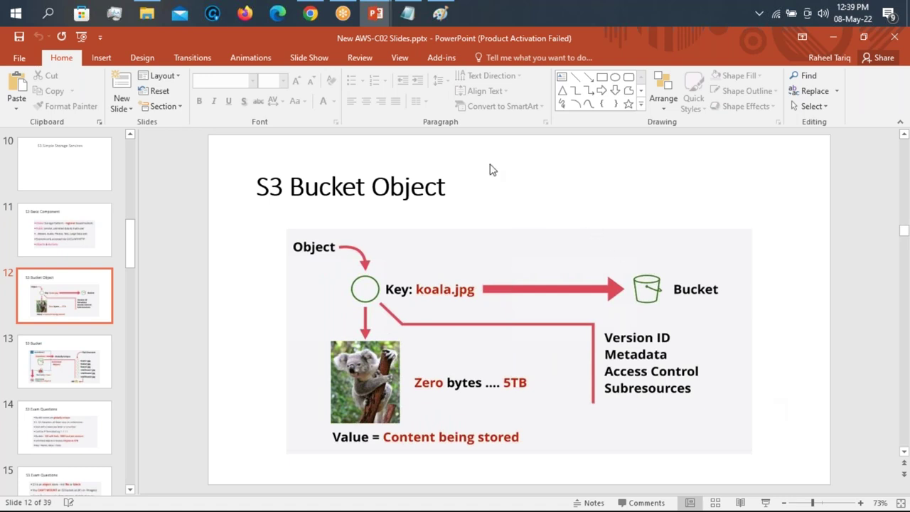
Switch back to the S3 Create bucket page in Chrome and name the bucket awsbatch34
{"action": "left_click", "coordinate": [310, 13]}
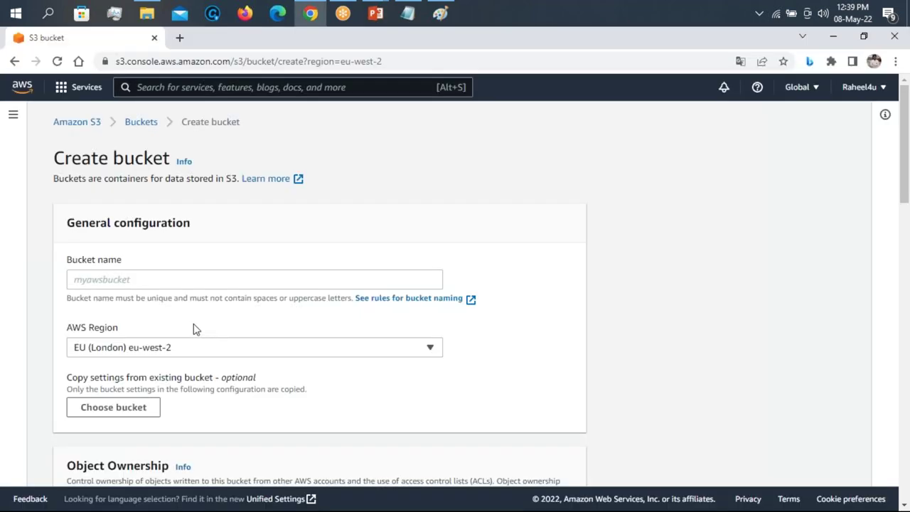
{"action": "left_click", "coordinate": [121, 278]}
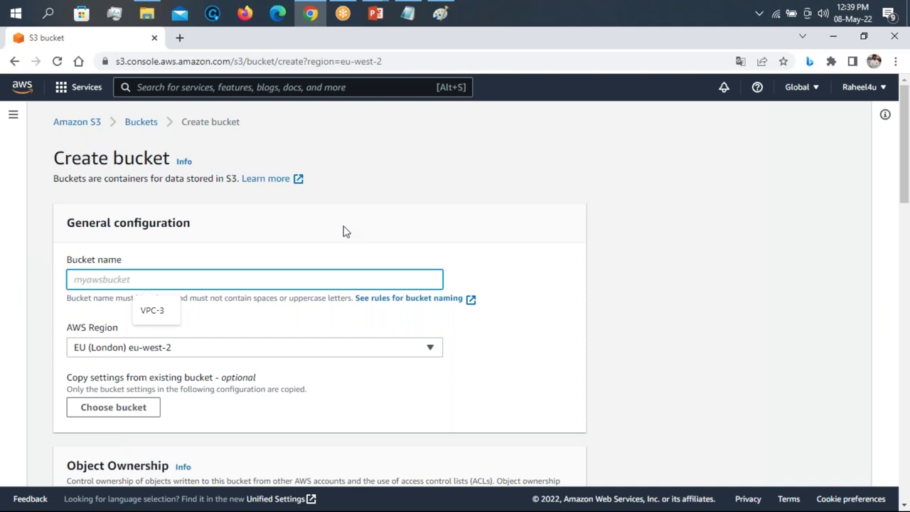
{"action": "type", "text": "awsb"}
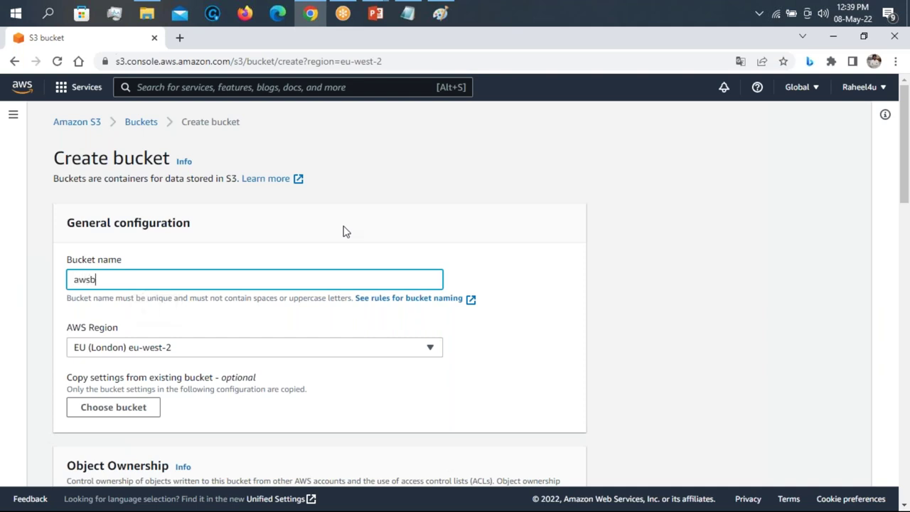
{"action": "type", "text": "atch34"}
Open the rules for bucket naming in a new tab, review them, and return to the bucket creation form
{"action": "right_click", "coordinate": [438, 299]}
{"action": "left_click", "coordinate": [472, 307]}
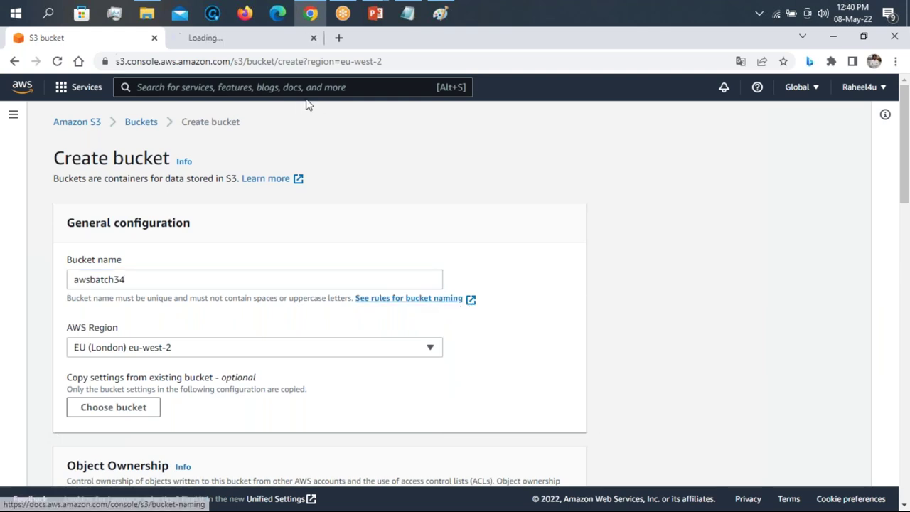
{"action": "left_click", "coordinate": [261, 41]}
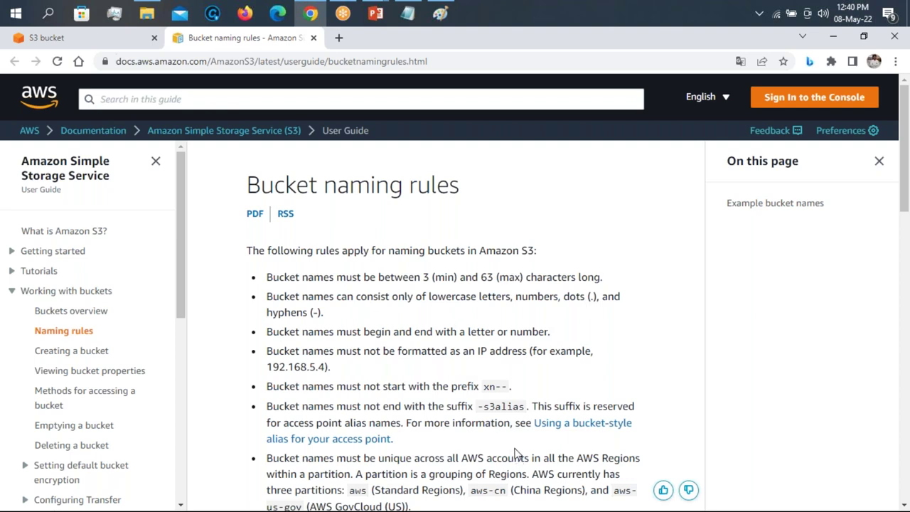
{"action": "left_click", "coordinate": [91, 42]}
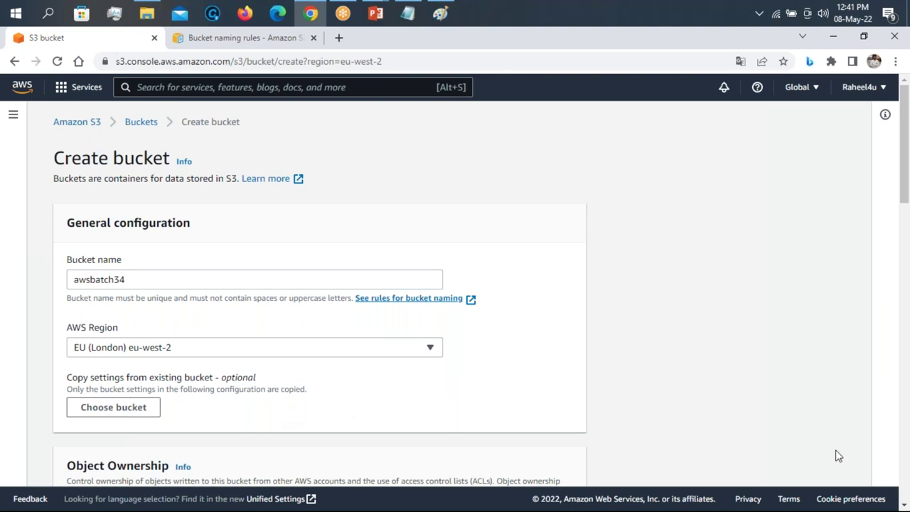
Set the bucket's Object Ownership to ACLs enabled
{"action": "left_click", "coordinate": [906, 503]}
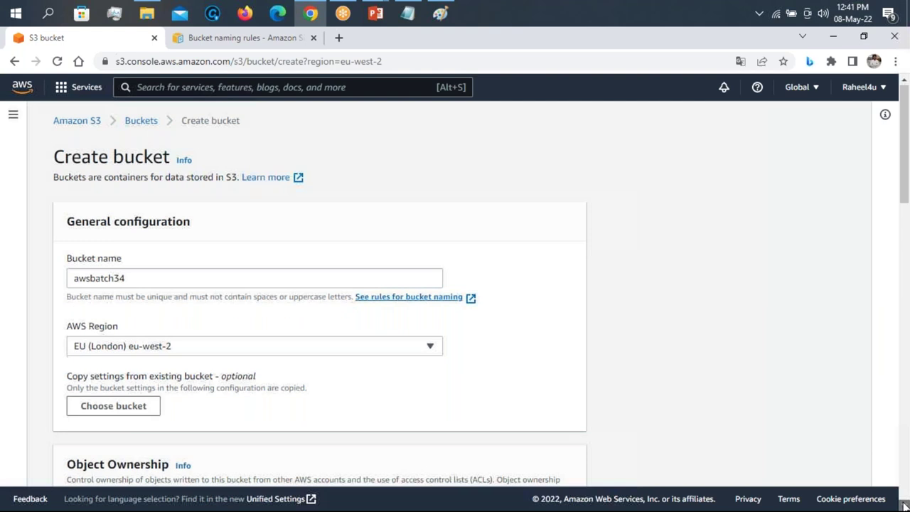
{"action": "scroll", "coordinate": [906, 503], "scroll_direction": "down", "scroll_amount": 4}
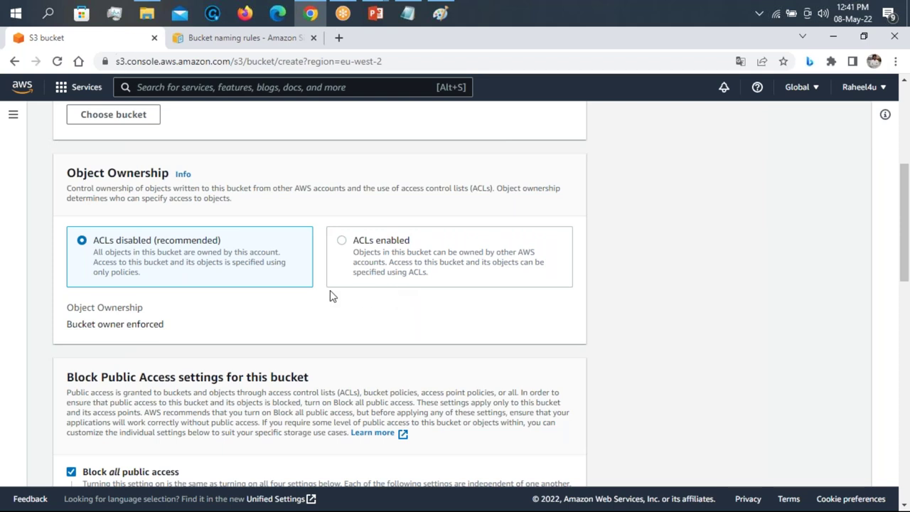
{"action": "left_click", "coordinate": [343, 241]}
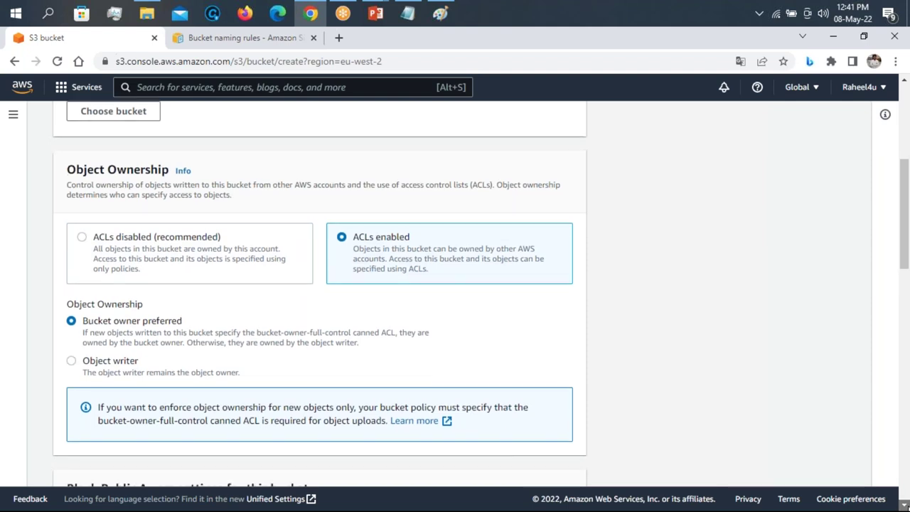
Turn off Block all public access for the bucket and acknowledge that its objects might become public
{"action": "scroll", "coordinate": [320, 284], "scroll_direction": "down", "scroll_amount": 1}
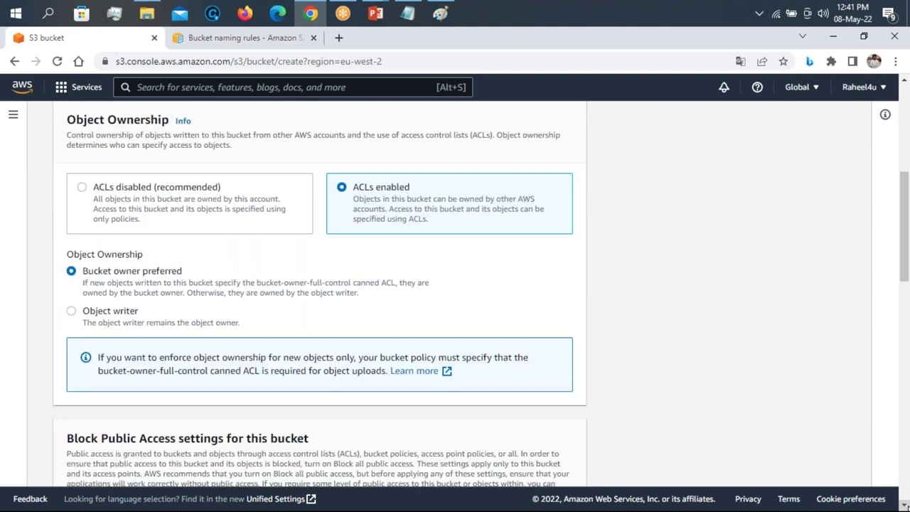
{"action": "scroll", "coordinate": [320, 284], "scroll_direction": "down", "scroll_amount": 3}
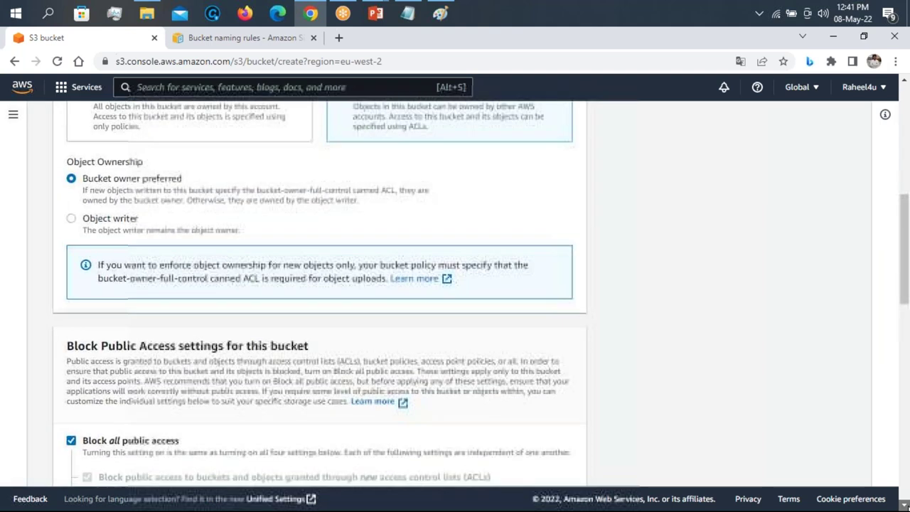
{"action": "scroll", "coordinate": [320, 285], "scroll_direction": "down", "scroll_amount": 2}
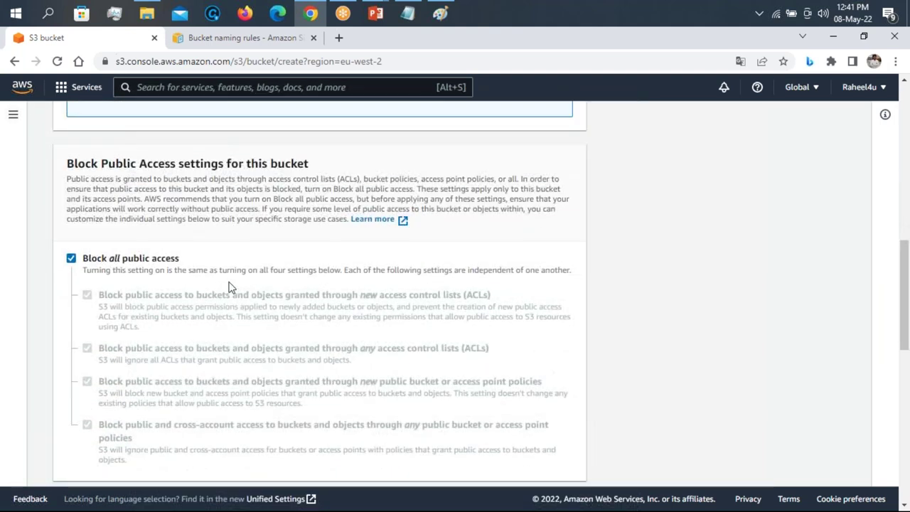
{"action": "left_click", "coordinate": [140, 260]}
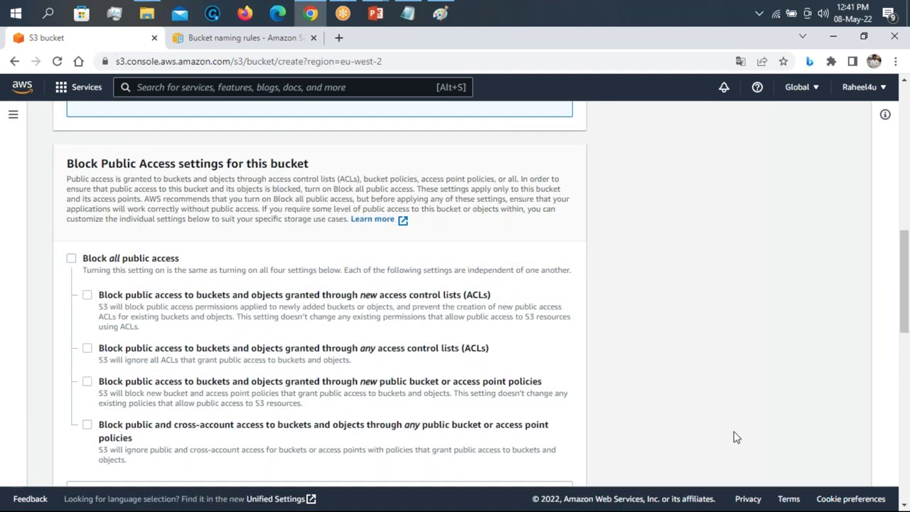
{"action": "scroll", "coordinate": [606, 446], "scroll_direction": "down", "scroll_amount": 2}
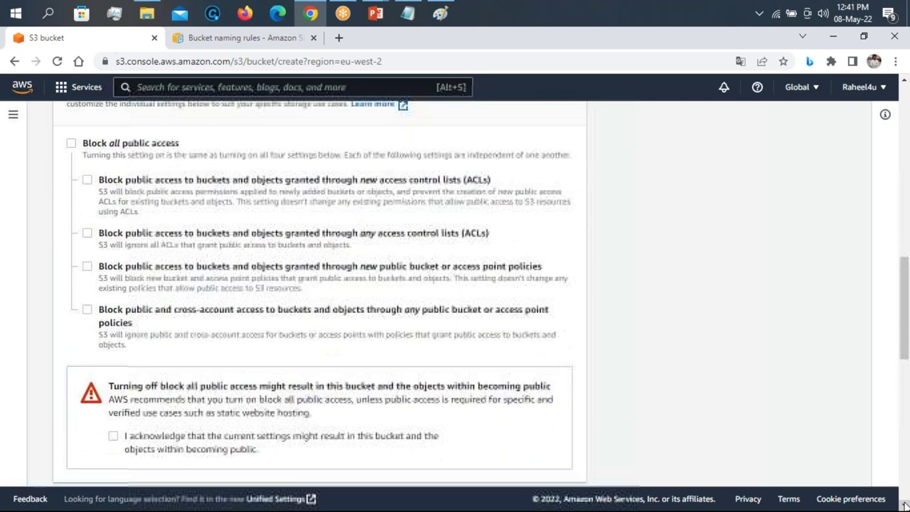
{"action": "left_click", "coordinate": [373, 440]}
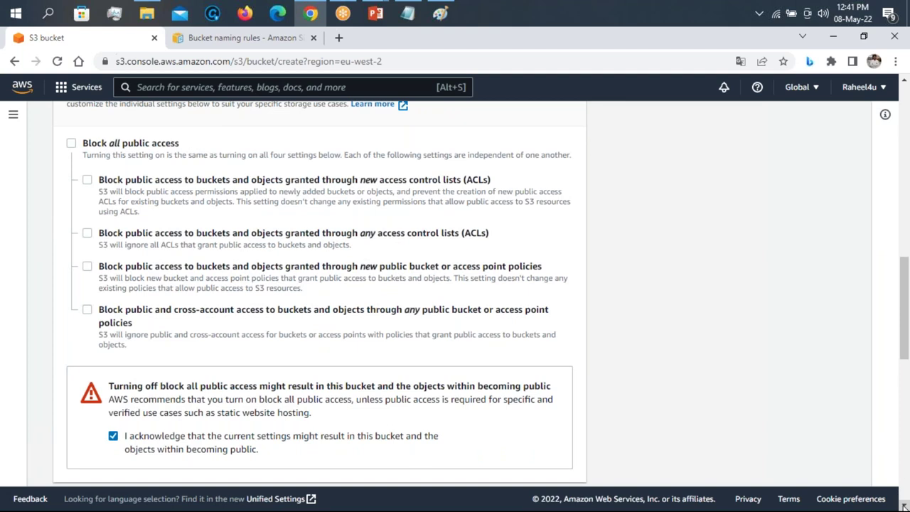
Create the bucket with the remaining default settings and dismiss the success notification
{"action": "scroll", "coordinate": [905, 506], "scroll_direction": "down", "scroll_amount": 3}
{"action": "scroll", "coordinate": [905, 506], "scroll_direction": "down", "scroll_amount": 4}
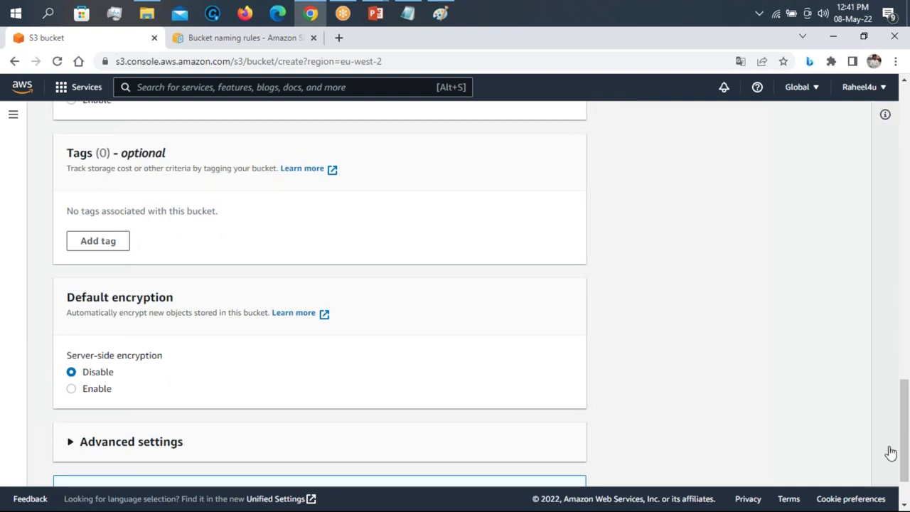
{"action": "scroll", "coordinate": [904, 486], "scroll_direction": "down", "scroll_amount": 1}
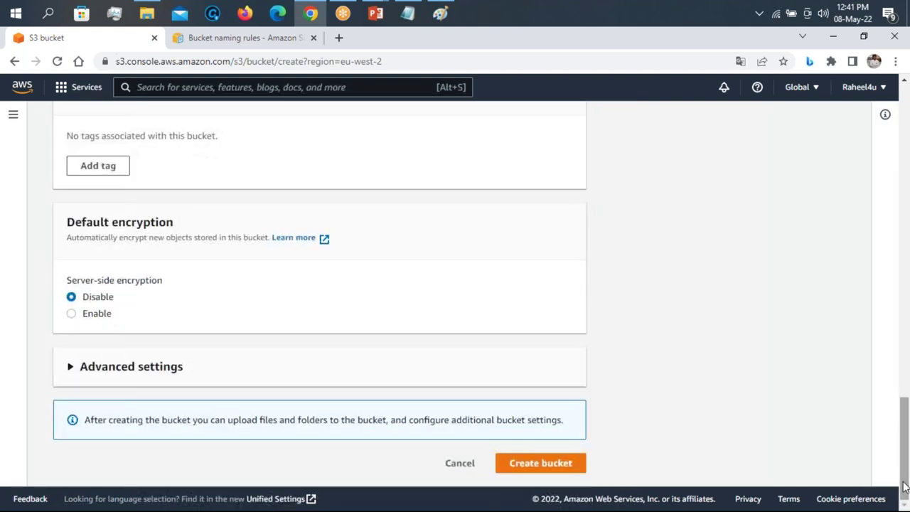
{"action": "left_click", "coordinate": [535, 466]}
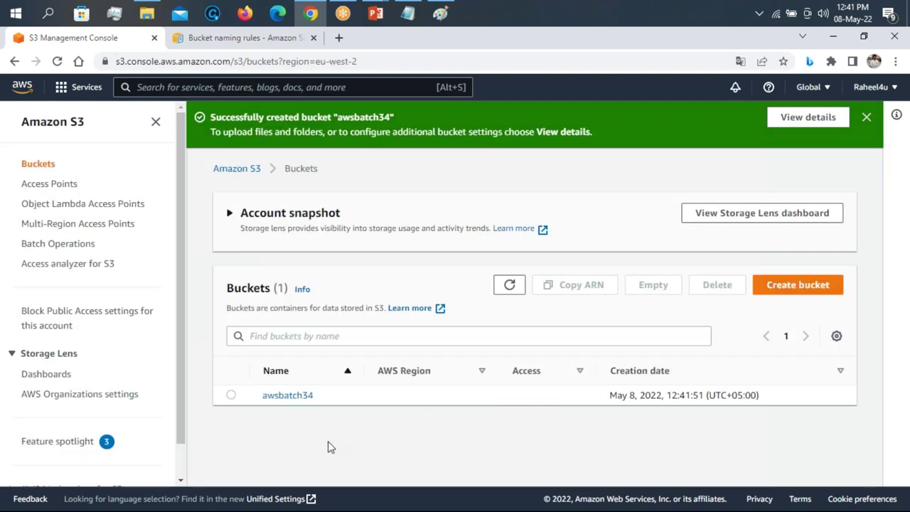
{"action": "left_click", "coordinate": [866, 118]}
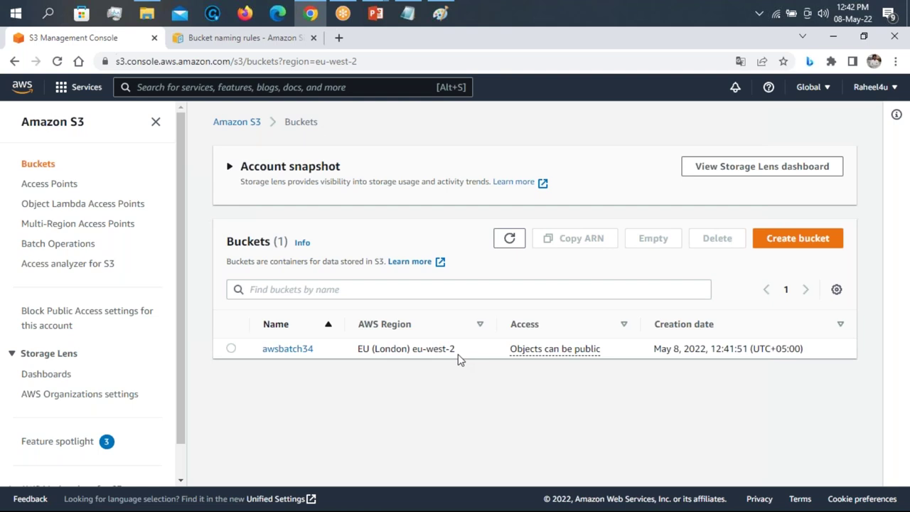
Open the awsbatch34 bucket and start adding files to a new upload
{"action": "left_click", "coordinate": [291, 348]}
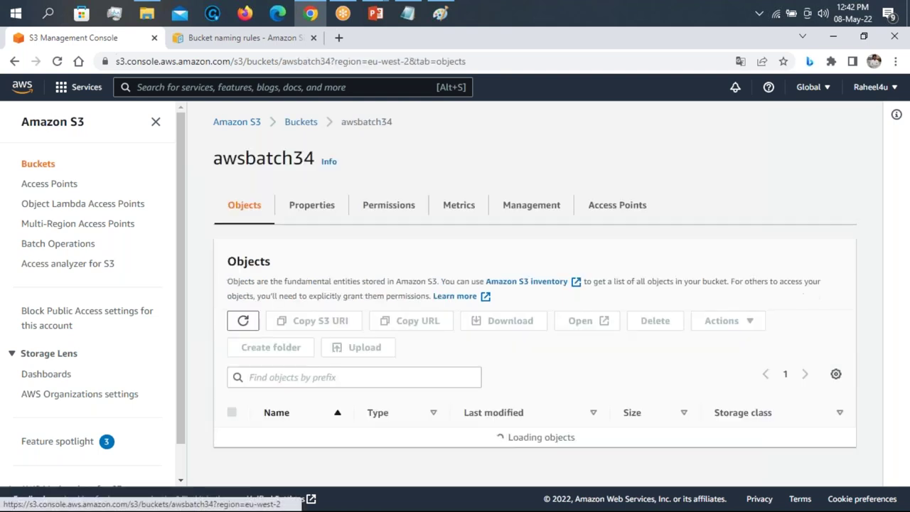
{"action": "left_click", "coordinate": [362, 348]}
{"action": "left_click", "coordinate": [469, 293]}
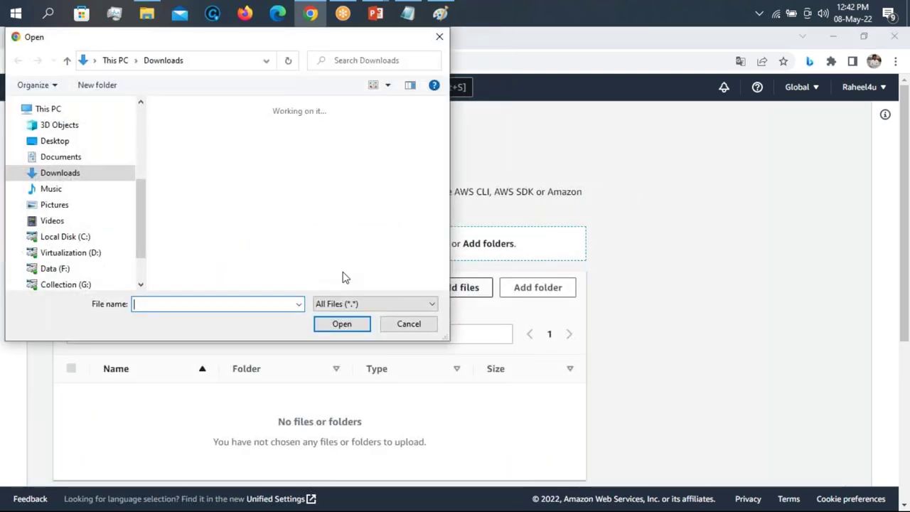
{"action": "left_click", "coordinate": [55, 286]}
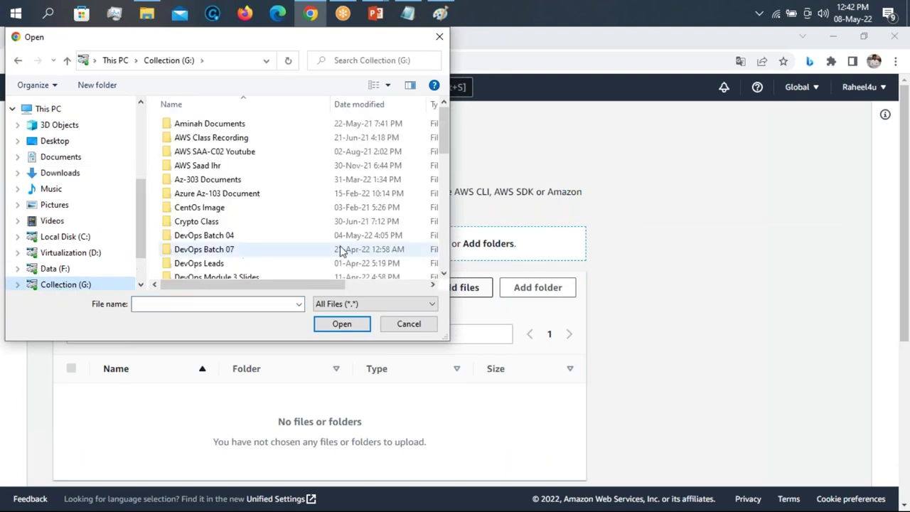
{"action": "left_click", "coordinate": [444, 274]}
{"action": "left_click", "coordinate": [444, 274]}
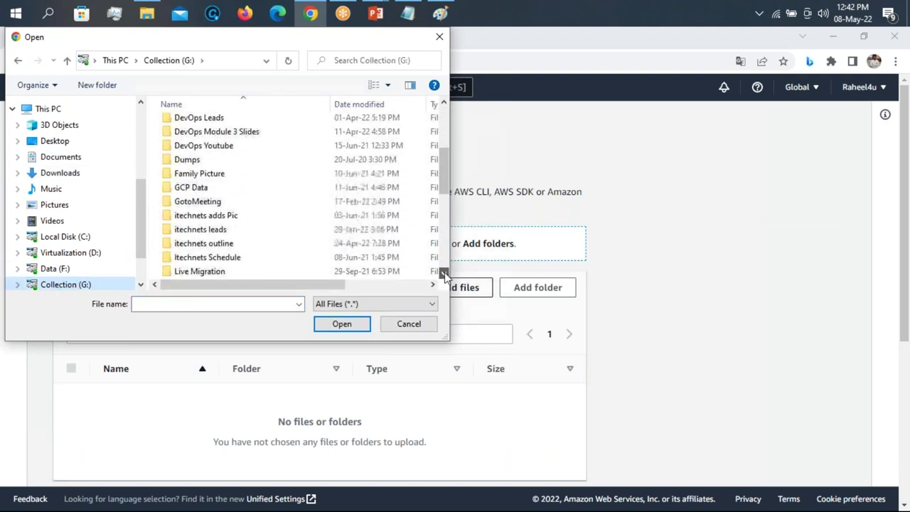
{"action": "left_click", "coordinate": [444, 273]}
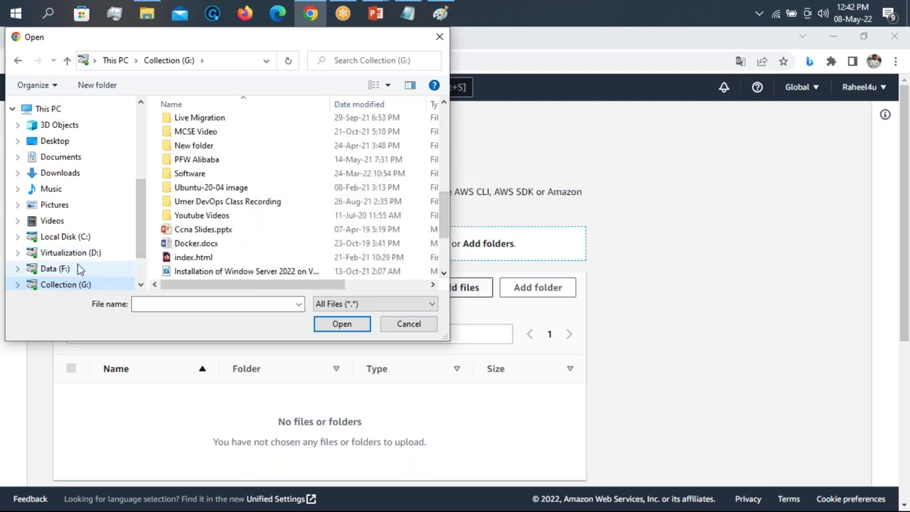
Add 7-01.png, 8-01.jpg and 8-01.png from the FB All Ads folder on the Data (F:) drive to the upload list
{"action": "left_click", "coordinate": [55, 269]}
{"action": "left_click_drag", "start_coordinate": [443, 115], "coordinate": [443, 149]}
{"action": "double_click", "coordinate": [283, 152]}
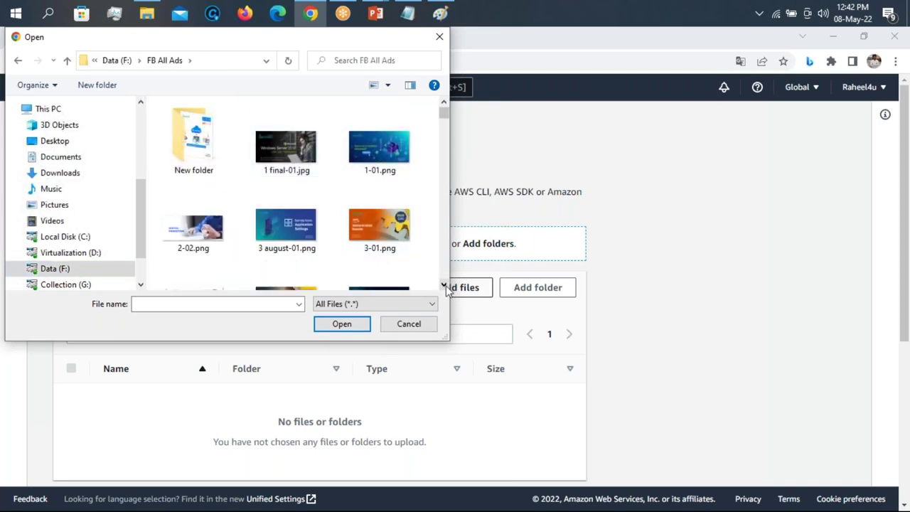
{"action": "scroll", "coordinate": [447, 288], "scroll_direction": "down", "scroll_amount": 5}
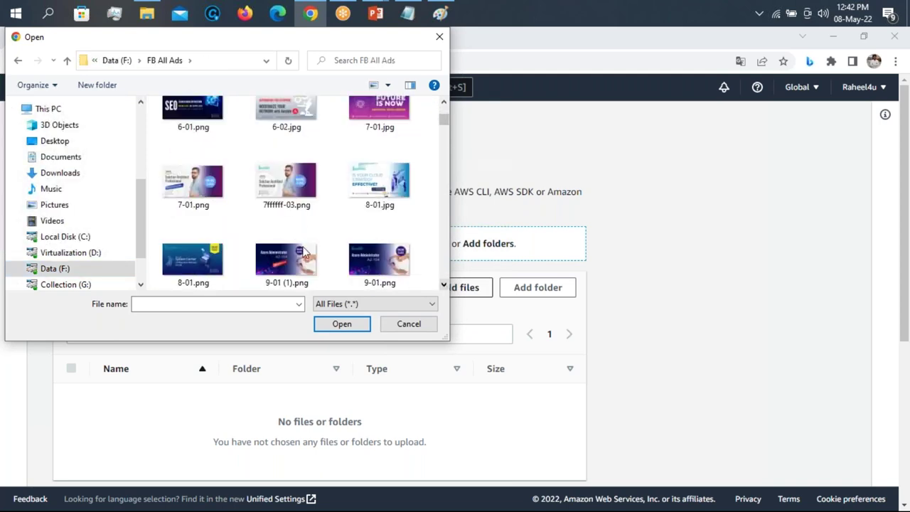
{"action": "left_click", "coordinate": [183, 187]}
{"action": "left_click", "coordinate": [370, 181], "text": "ctrl"}
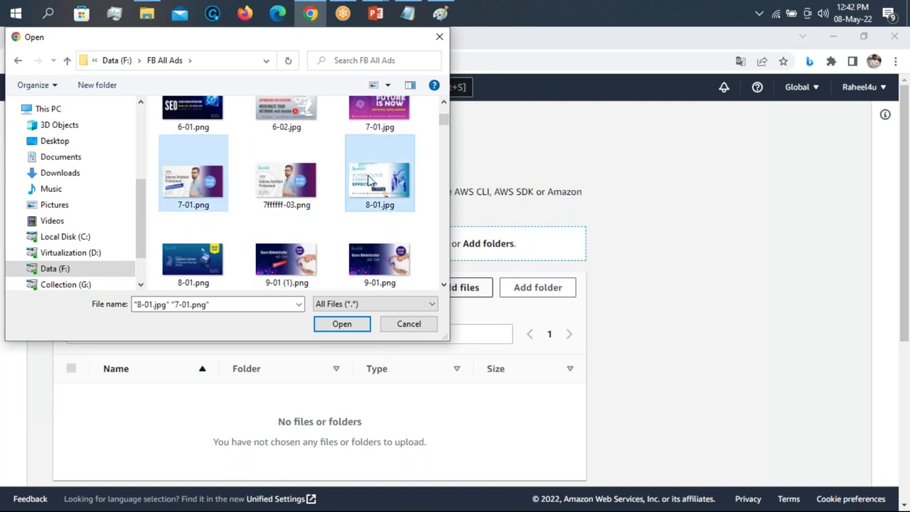
{"action": "left_click", "coordinate": [208, 277], "text": "ctrl"}
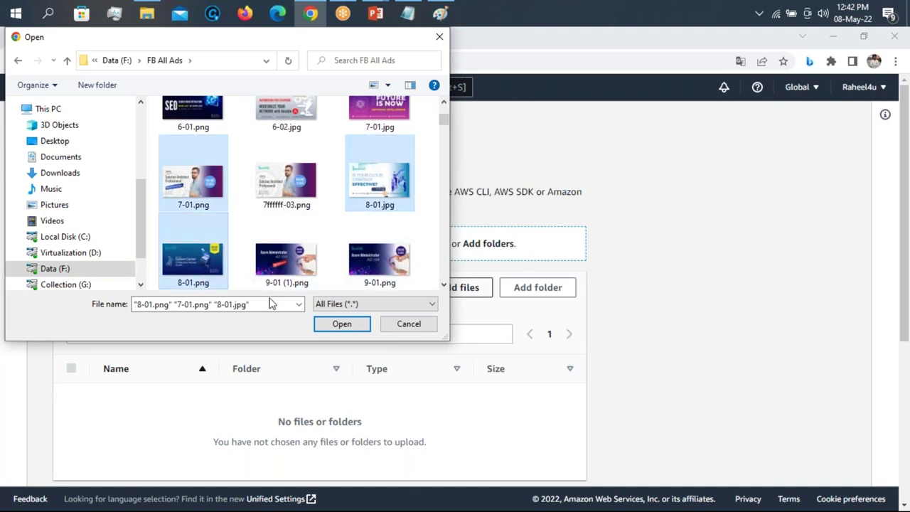
{"action": "left_click", "coordinate": [342, 324]}
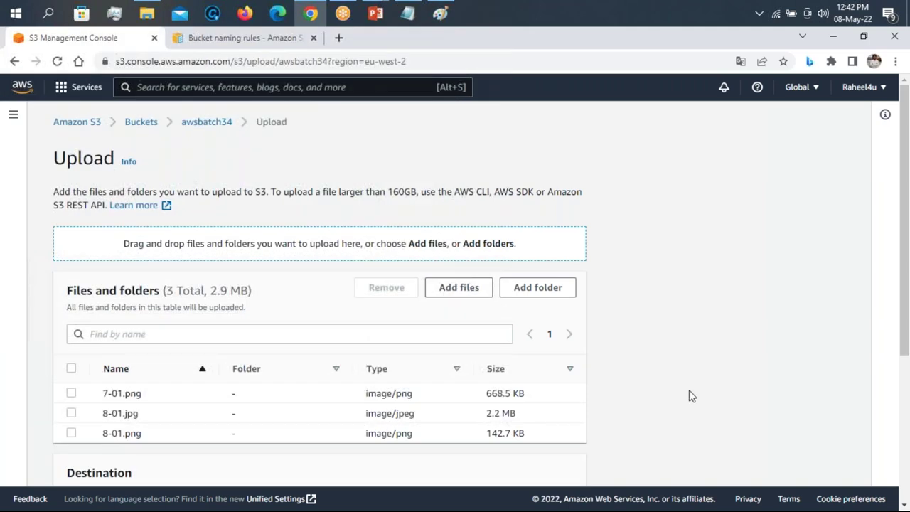
Upload the listed files to the awsbatch34 bucket and close the upload status page
{"action": "scroll", "coordinate": [455, 320], "scroll_direction": "down", "scroll_amount": 3}
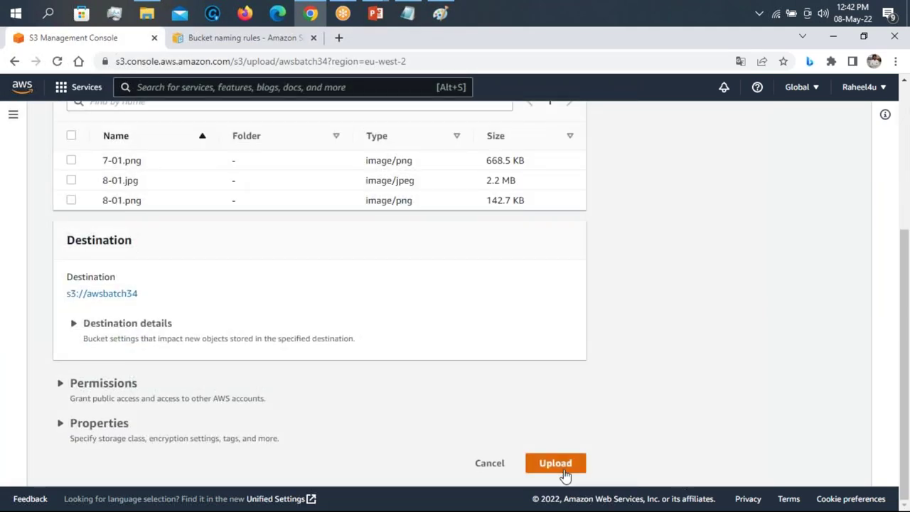
{"action": "left_click", "coordinate": [555, 464]}
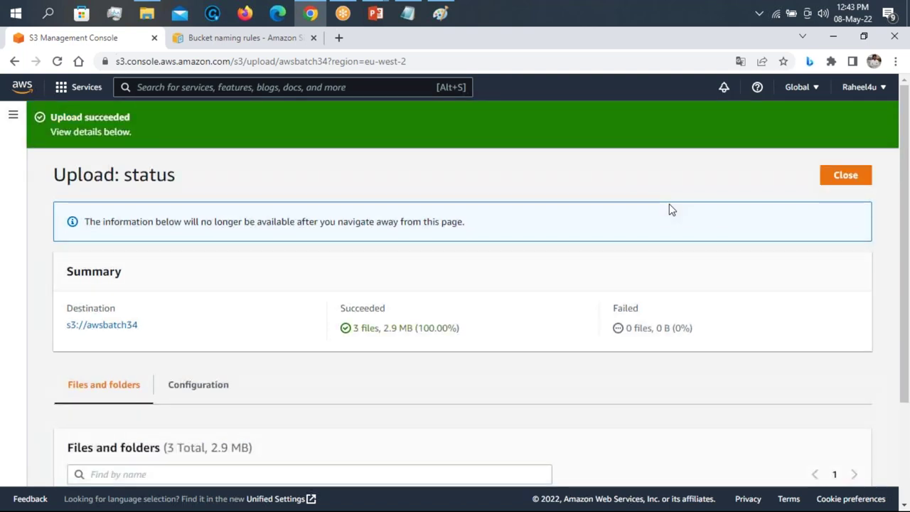
{"action": "left_click", "coordinate": [835, 179]}
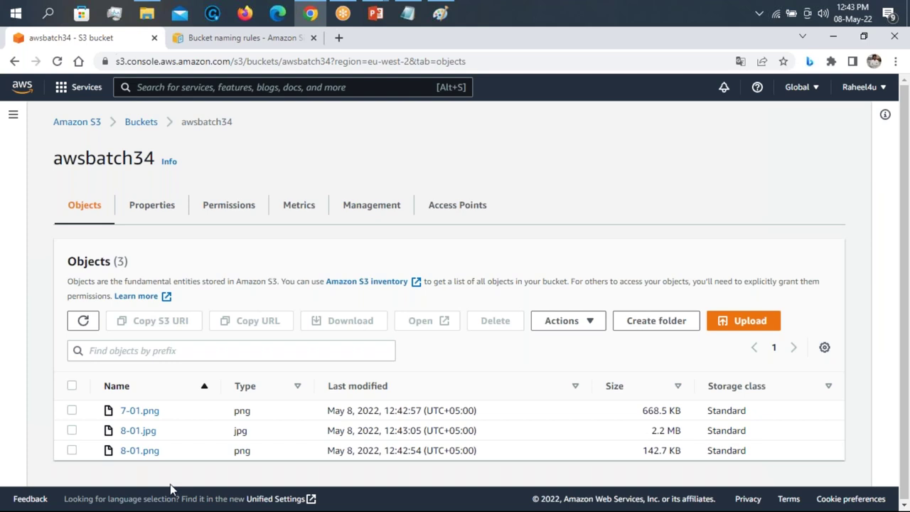
Close the bucket naming rules page, open the 7-01.png object in awsbatch34 and copy its object URL
{"action": "left_click", "coordinate": [314, 38]}
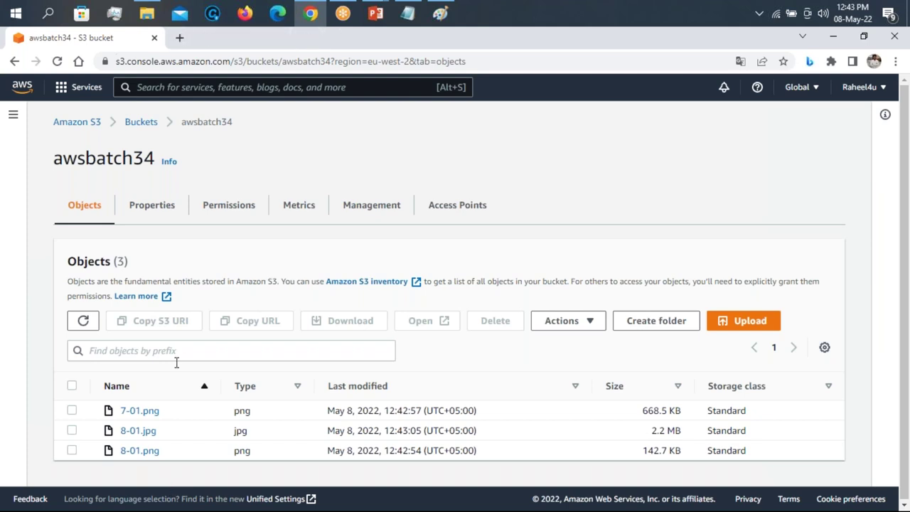
{"action": "left_click", "coordinate": [151, 412]}
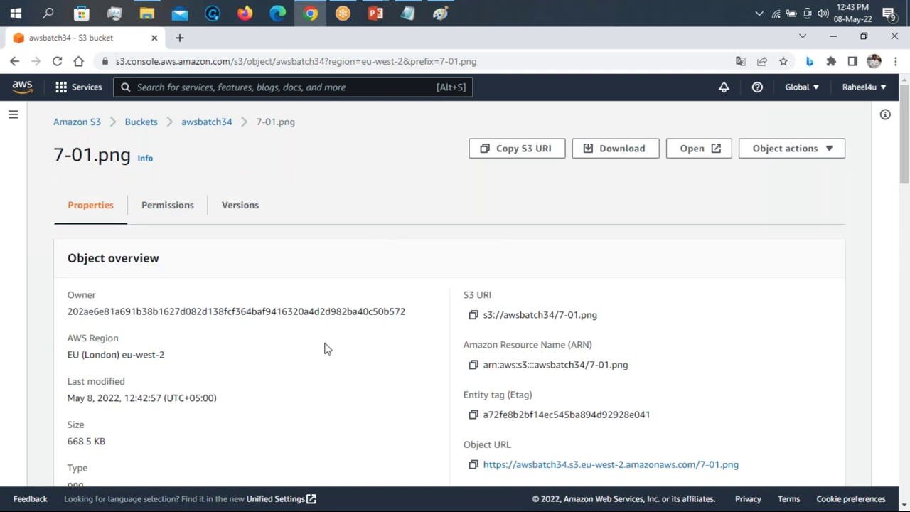
{"action": "left_click", "coordinate": [905, 505]}
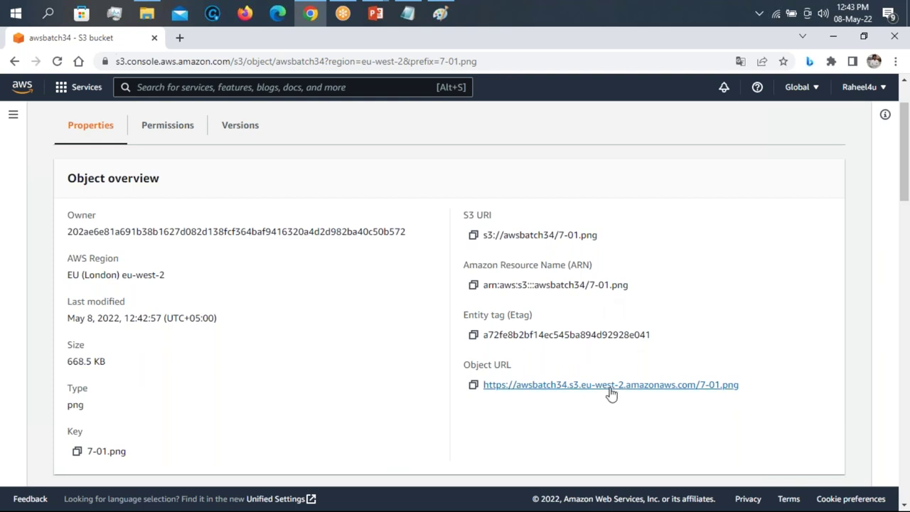
{"action": "left_click", "coordinate": [473, 385]}
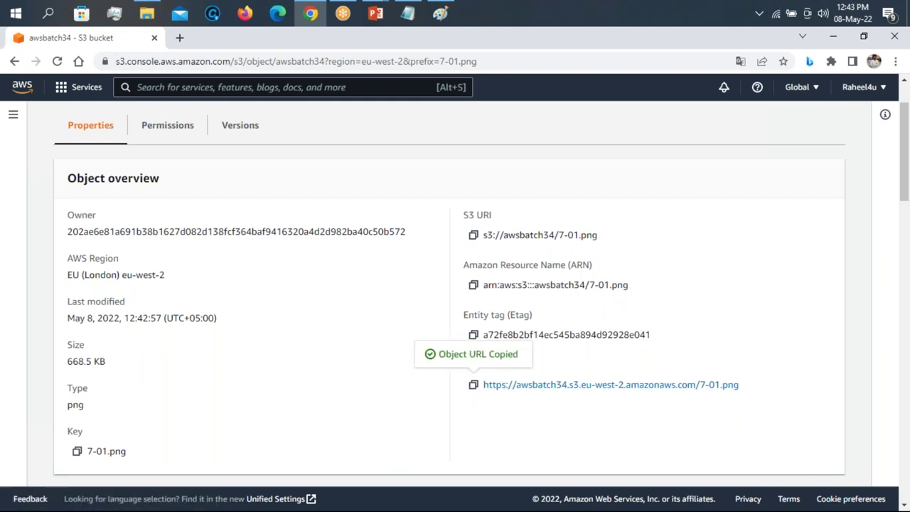
Load the copied 7-01.png object URL in a new browser tab to test public access
{"action": "left_click", "coordinate": [180, 38]}
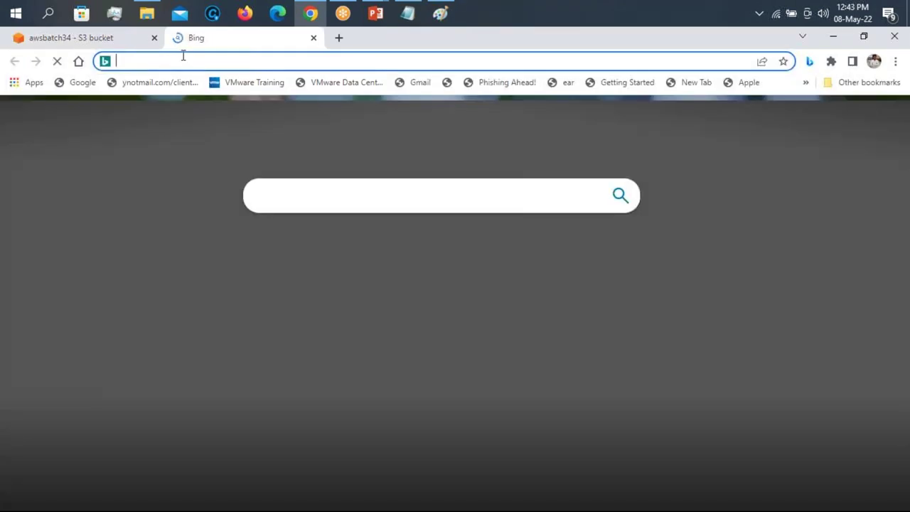
{"action": "key", "text": "ctrl+v"}
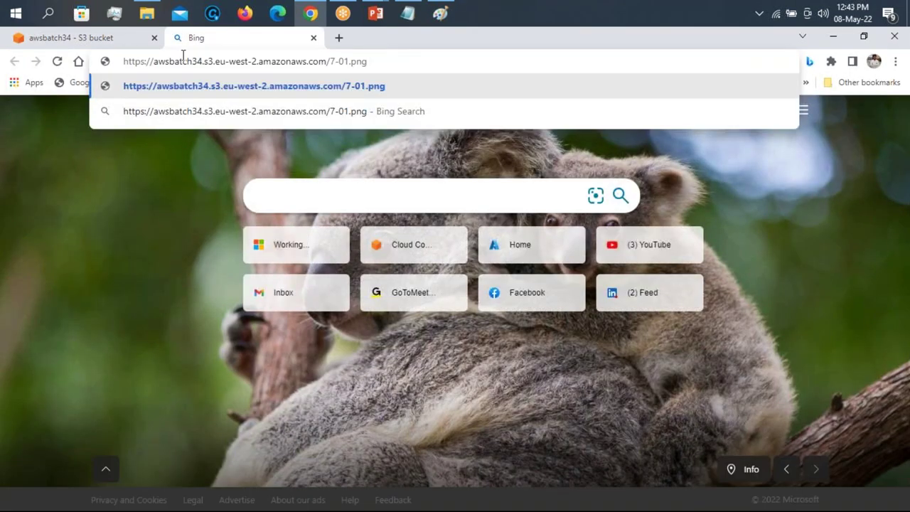
{"action": "key", "text": "Return"}
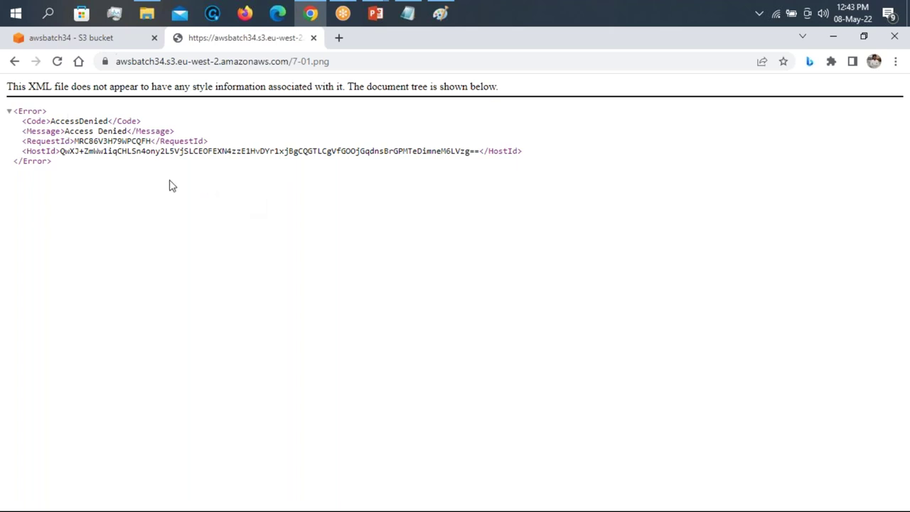
Edit the access control list of 7-01.png, granting Everyone (public access) Read on both Objects and Object ACL
{"action": "left_click", "coordinate": [101, 44]}
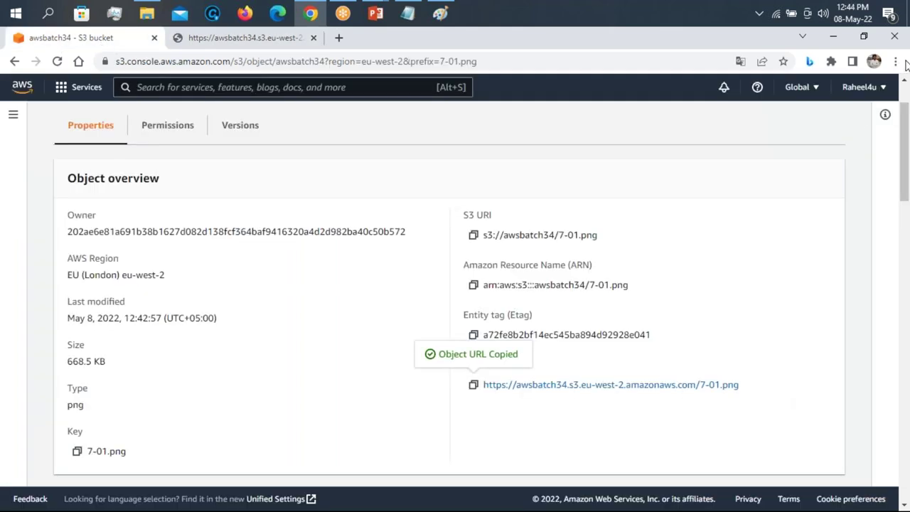
{"action": "left_click", "coordinate": [905, 169]}
{"action": "scroll", "coordinate": [508, 176], "scroll_direction": "up", "scroll_amount": 2}
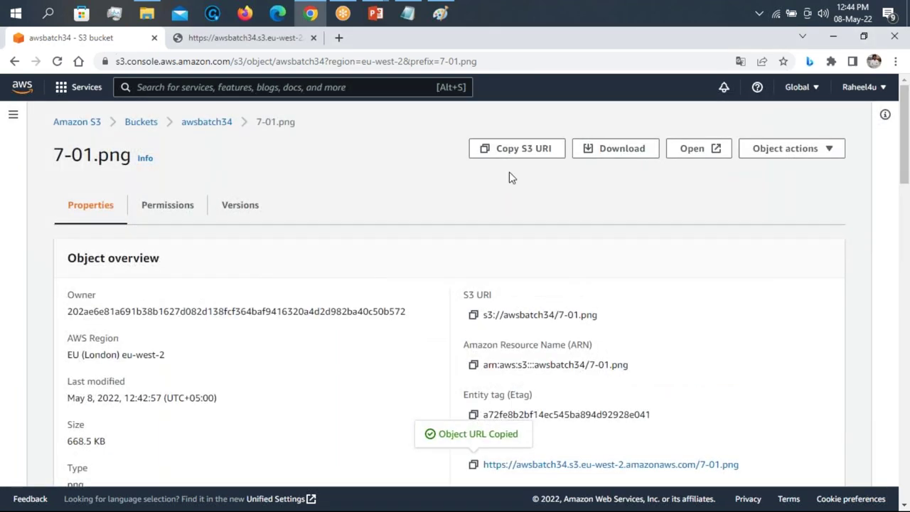
{"action": "left_click", "coordinate": [169, 220]}
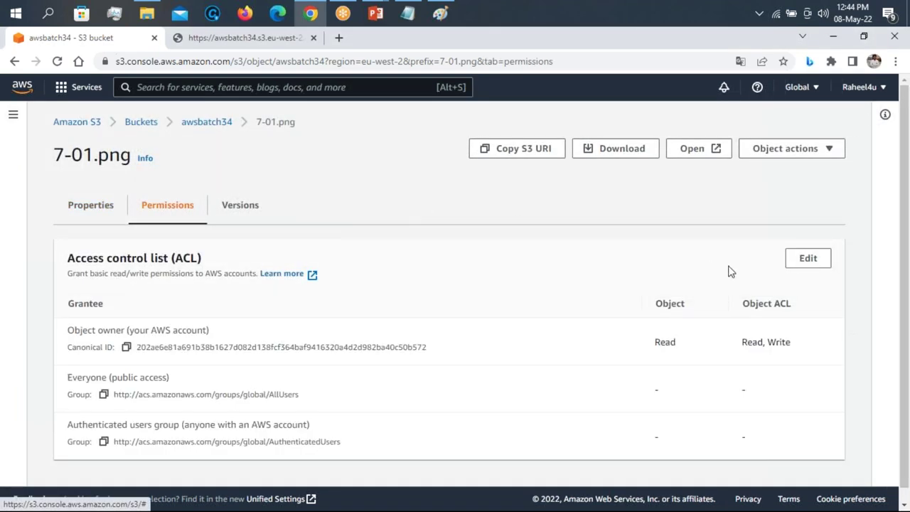
{"action": "left_click", "coordinate": [811, 258]}
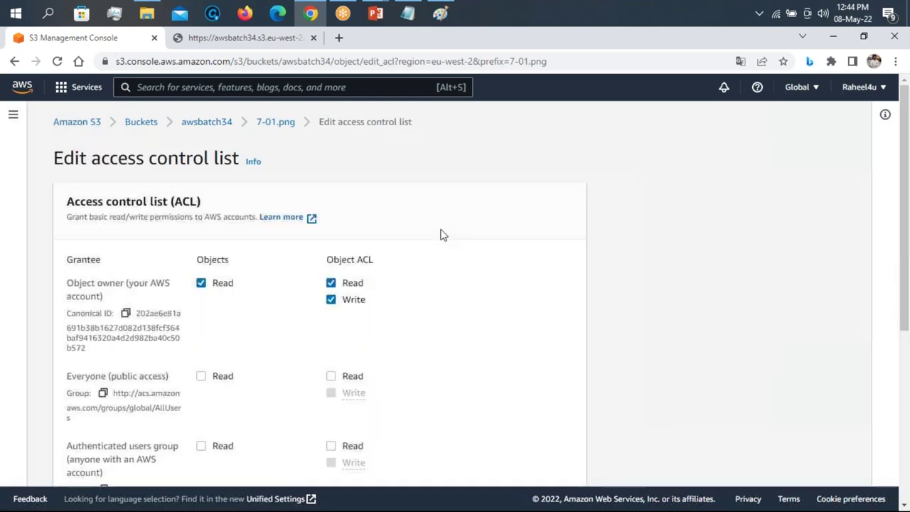
{"action": "left_click", "coordinate": [201, 376]}
{"action": "left_click", "coordinate": [330, 375]}
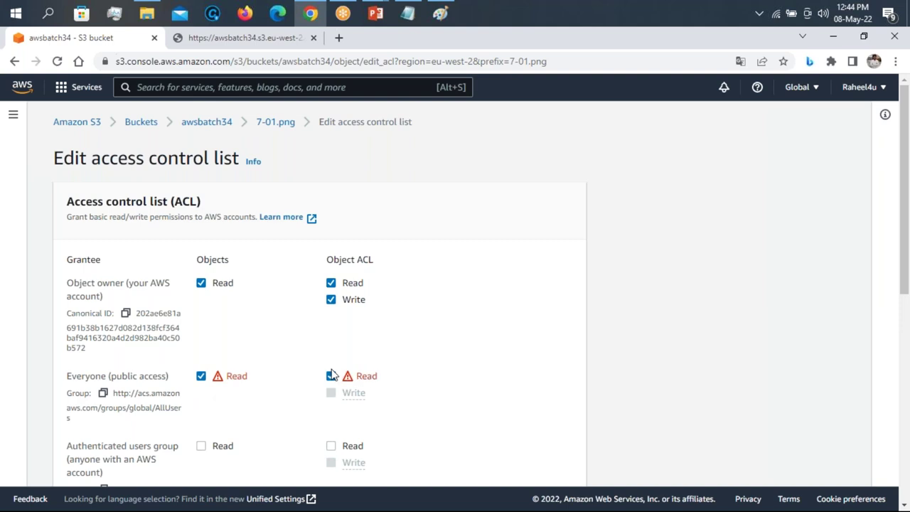
Acknowledge the effects of granting public access to 7-01.png and save the ACL changes
{"action": "left_click_drag", "start_coordinate": [907, 120], "coordinate": [909, 274]}
{"action": "left_click", "coordinate": [295, 313]}
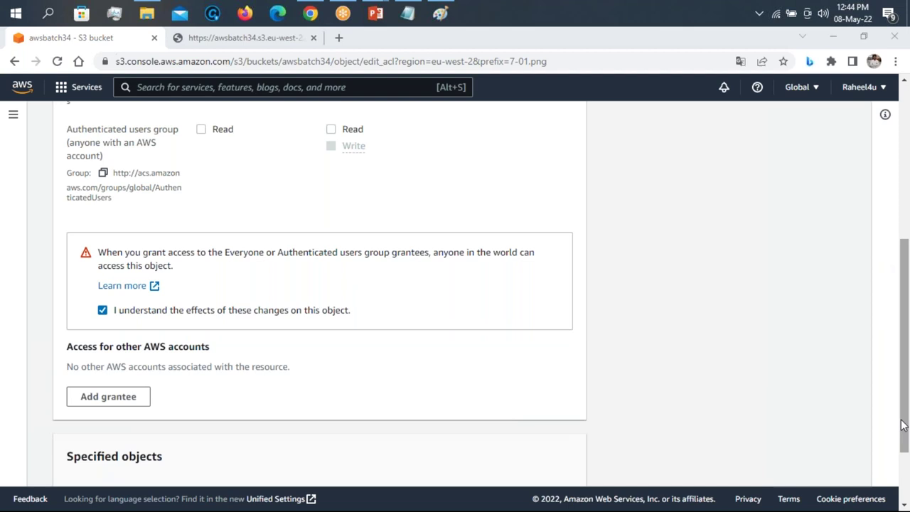
{"action": "left_click_drag", "start_coordinate": [904, 342], "coordinate": [904, 387]}
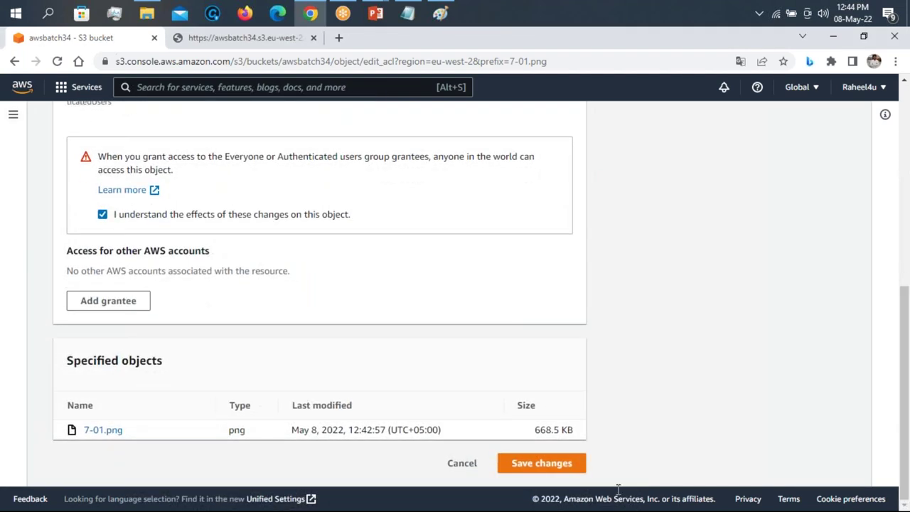
{"action": "left_click", "coordinate": [562, 467]}
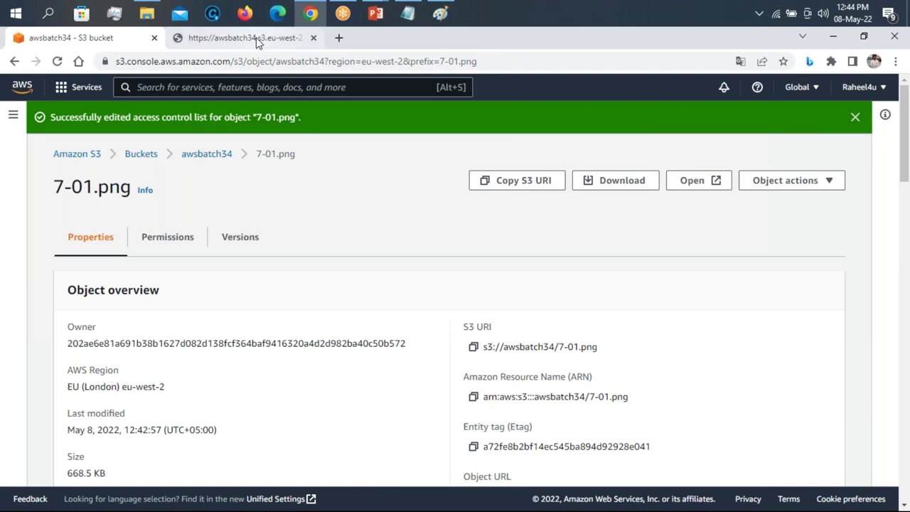
Reload the 7-01.png object URL to check public access, and return to the S3 console
{"action": "left_click", "coordinate": [242, 38]}
{"action": "left_click", "coordinate": [57, 61]}
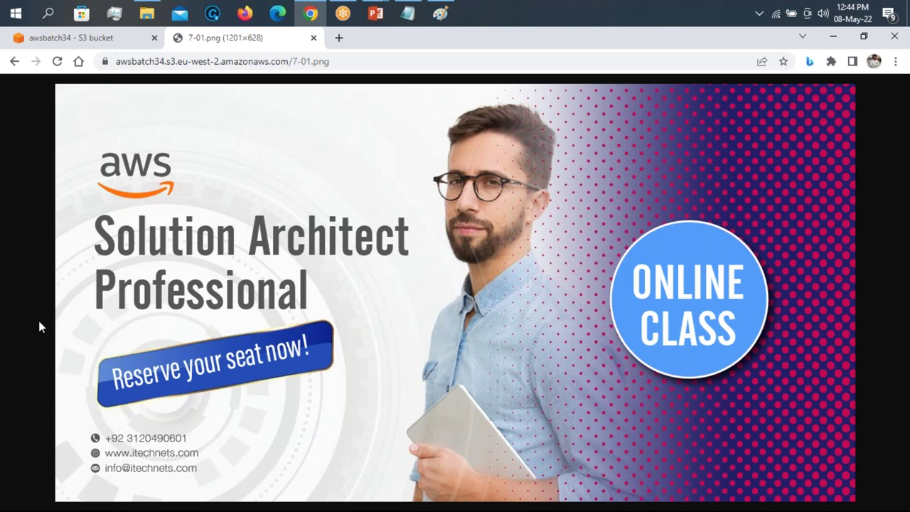
{"action": "left_click", "coordinate": [73, 39]}
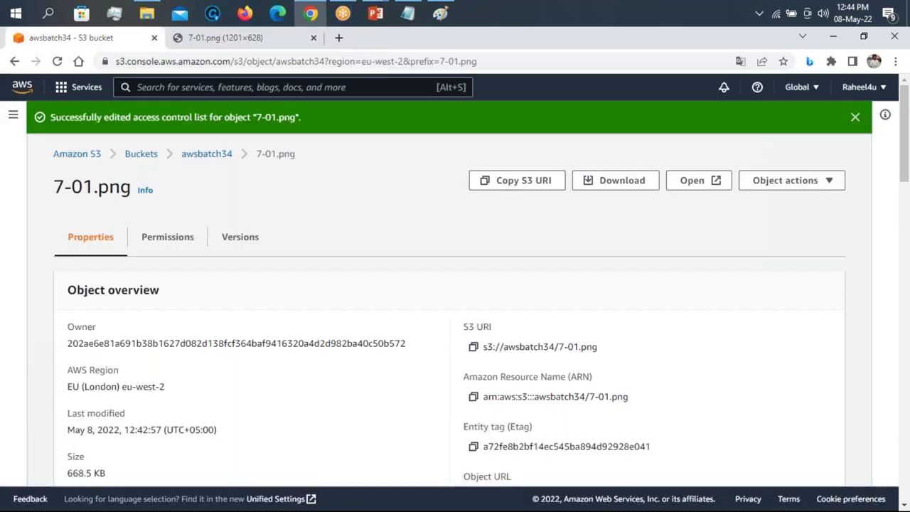
Open the bucket policy of awsbatch34 for editing from the bucket's permissions
{"action": "left_click", "coordinate": [213, 155]}
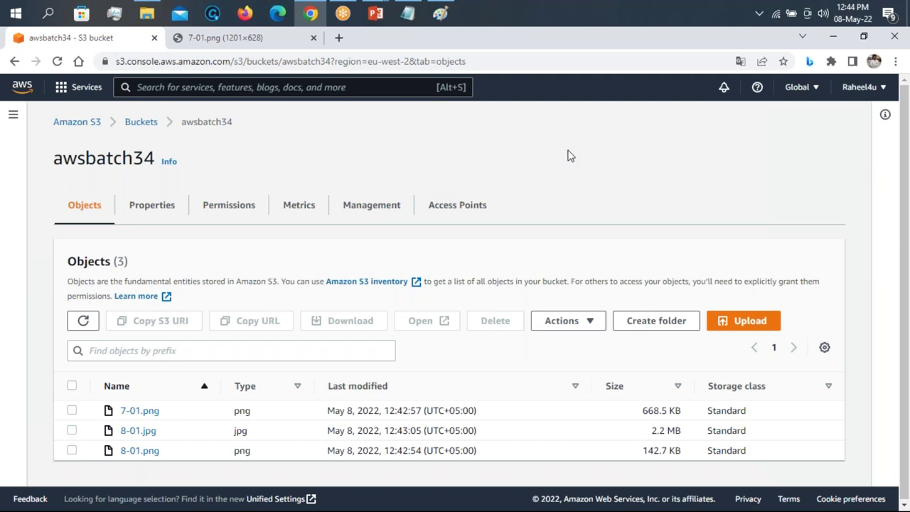
{"action": "left_click", "coordinate": [220, 212]}
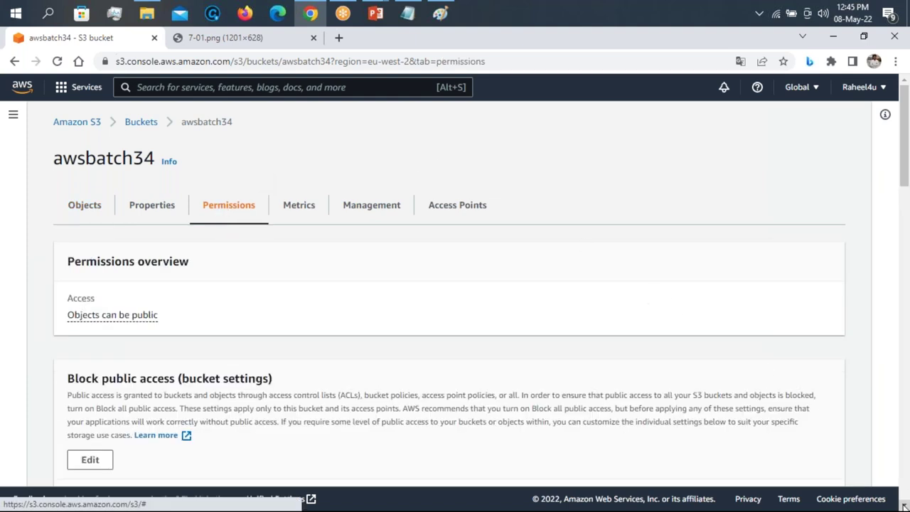
{"action": "scroll", "coordinate": [268, 222], "scroll_direction": "down", "scroll_amount": 4}
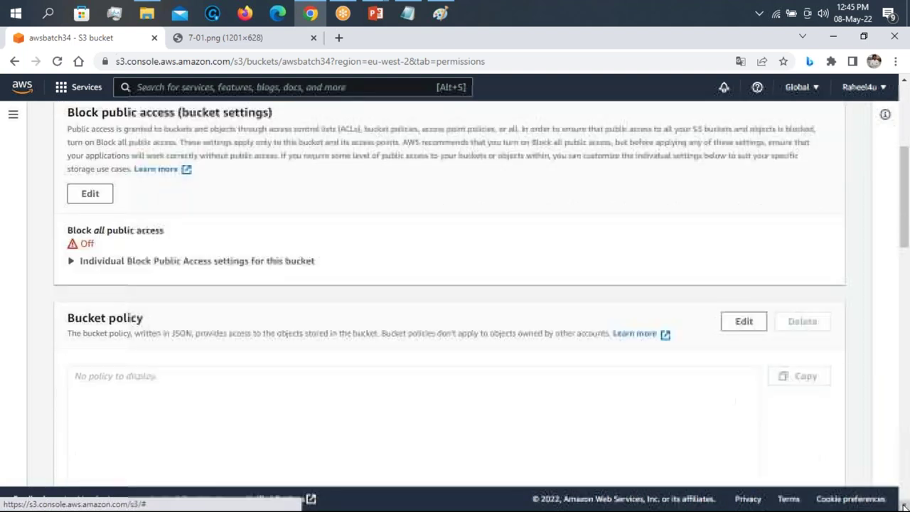
{"action": "scroll", "coordinate": [455, 285], "scroll_direction": "down", "scroll_amount": 2}
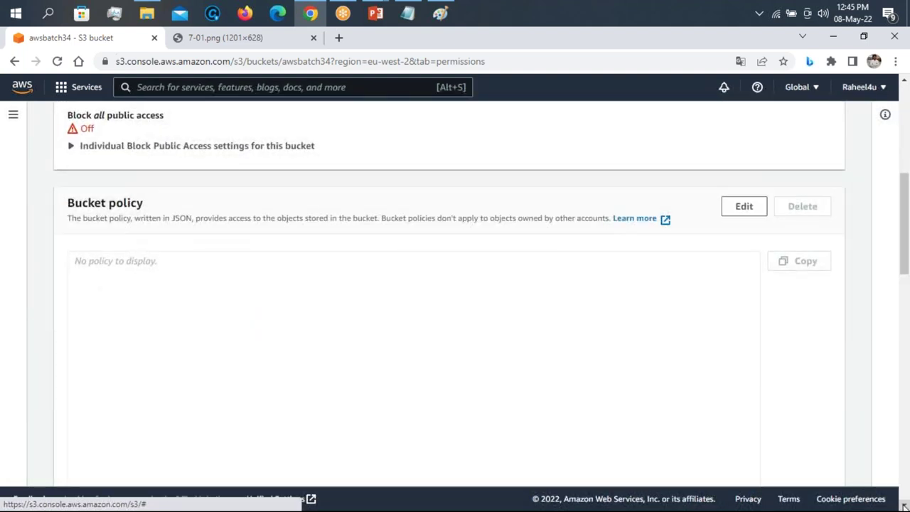
{"action": "left_click", "coordinate": [744, 209]}
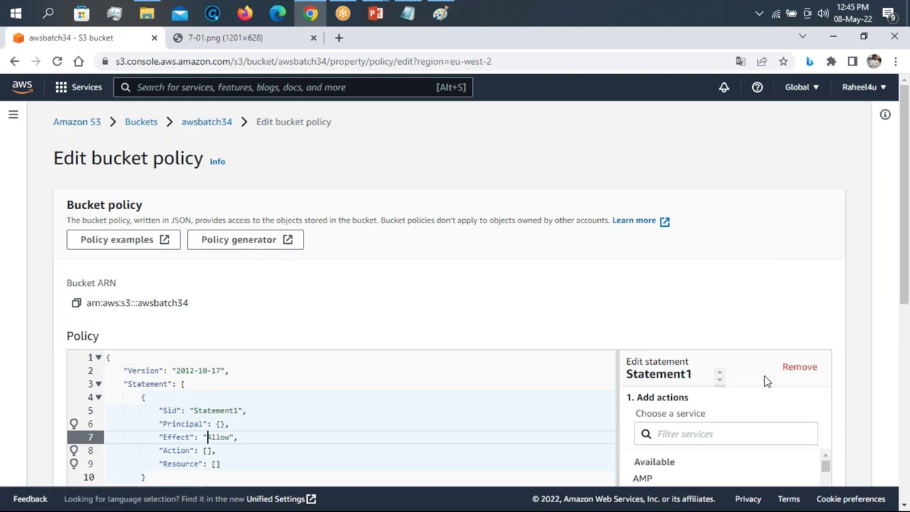
{"action": "scroll", "coordinate": [905, 501], "scroll_direction": "down", "scroll_amount": 3}
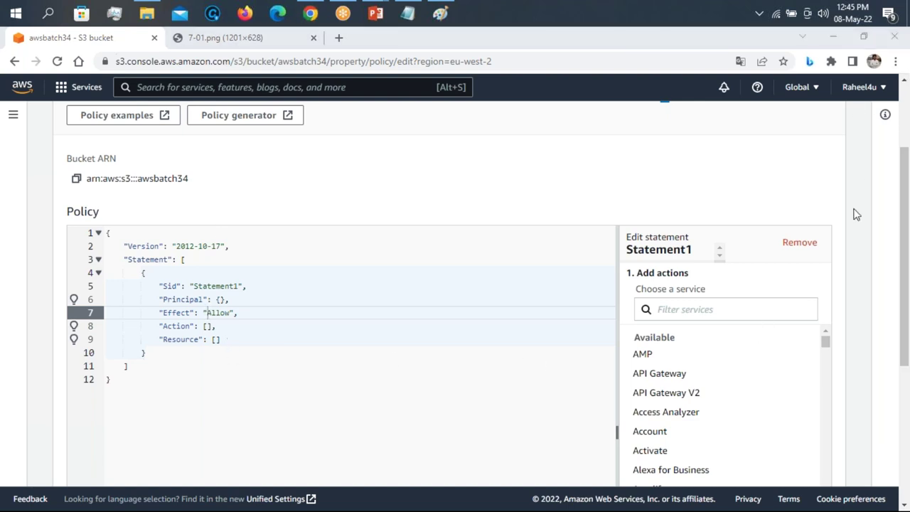
{"action": "left_click_drag", "start_coordinate": [905, 213], "coordinate": [905, 171]}
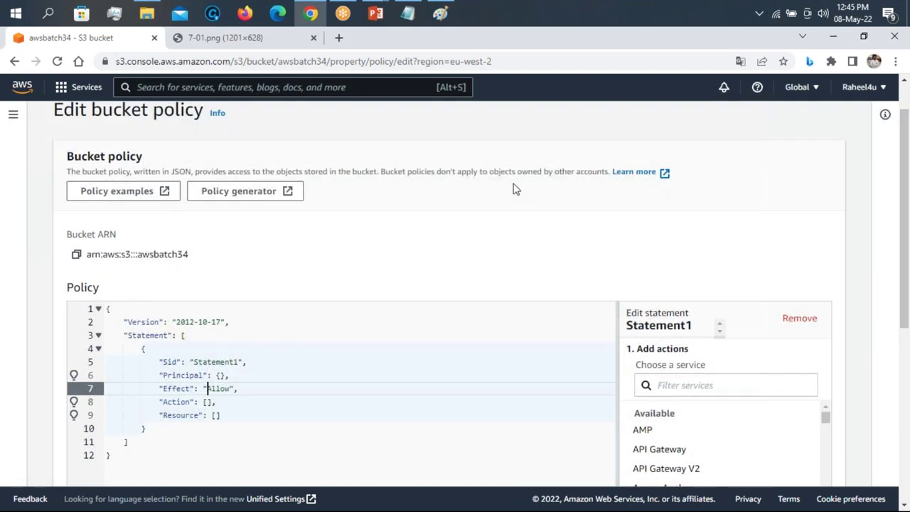
Open the AWS Policy Generator from the bucket policy page and set the policy type to S3 Bucket Policy
{"action": "left_click", "coordinate": [242, 192]}
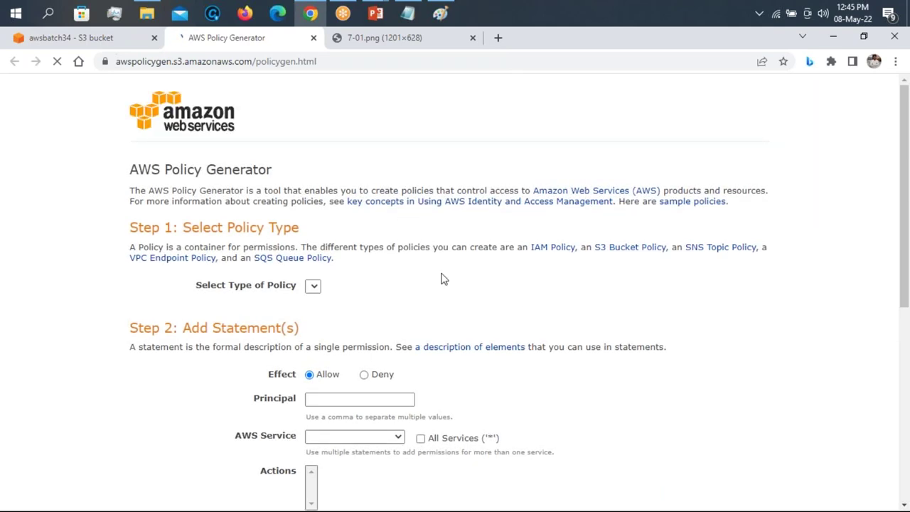
{"action": "left_click", "coordinate": [313, 285]}
{"action": "left_click", "coordinate": [335, 292]}
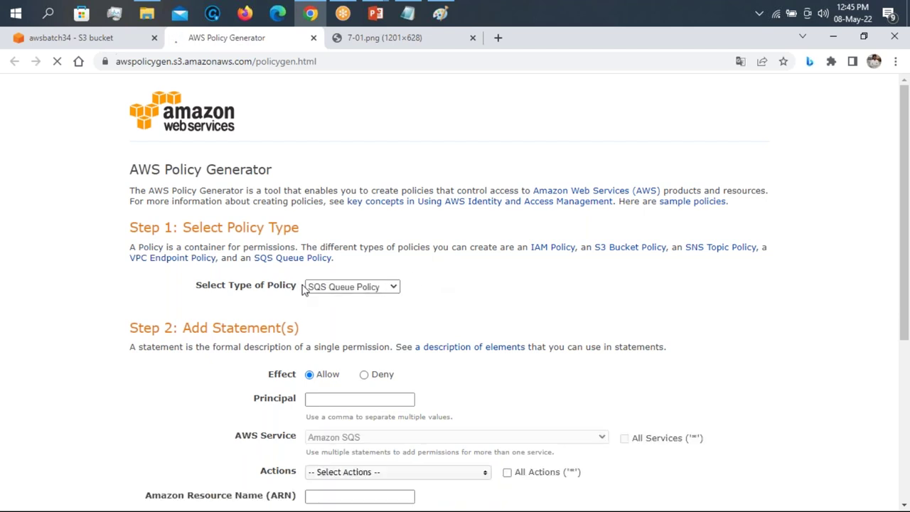
{"action": "left_click", "coordinate": [393, 289]}
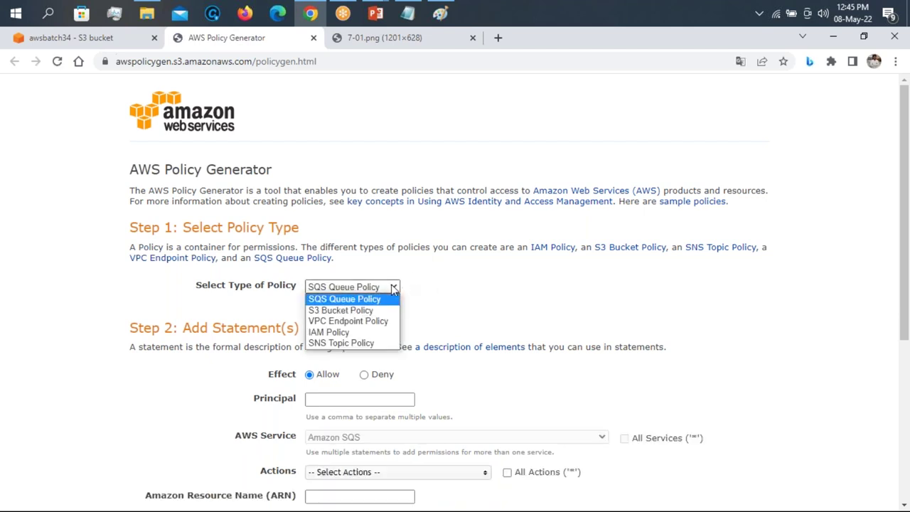
{"action": "left_click", "coordinate": [353, 311]}
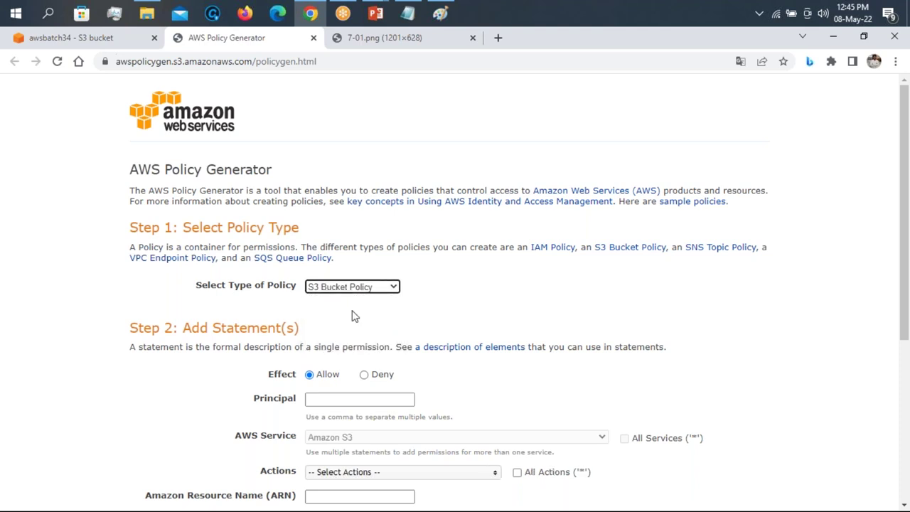
Set the Allow statement's principal to * and select the GetObject action
{"action": "left_click", "coordinate": [356, 399]}
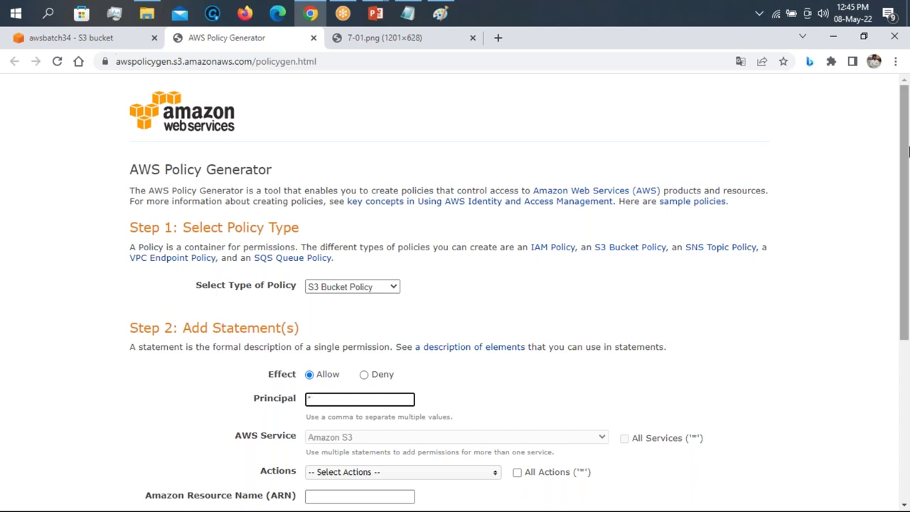
{"action": "left_click_drag", "start_coordinate": [904, 153], "coordinate": [841, 265]}
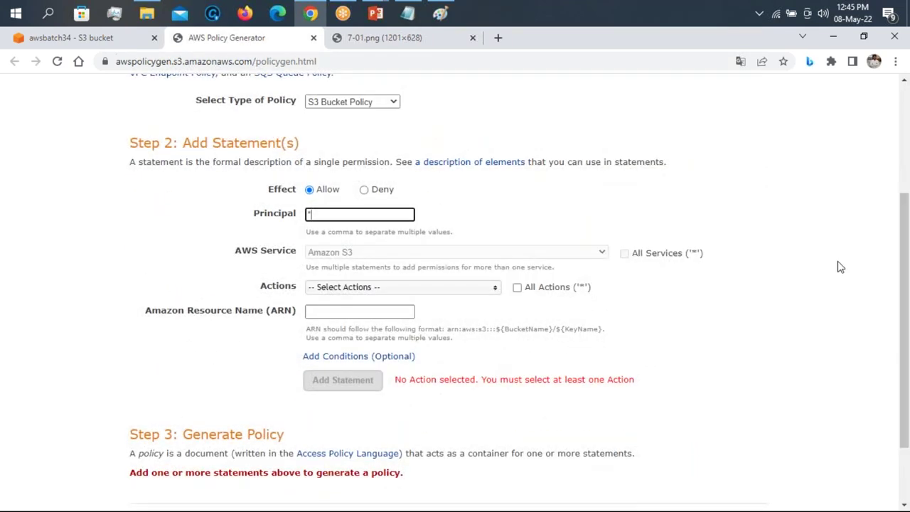
{"action": "left_click", "coordinate": [490, 288]}
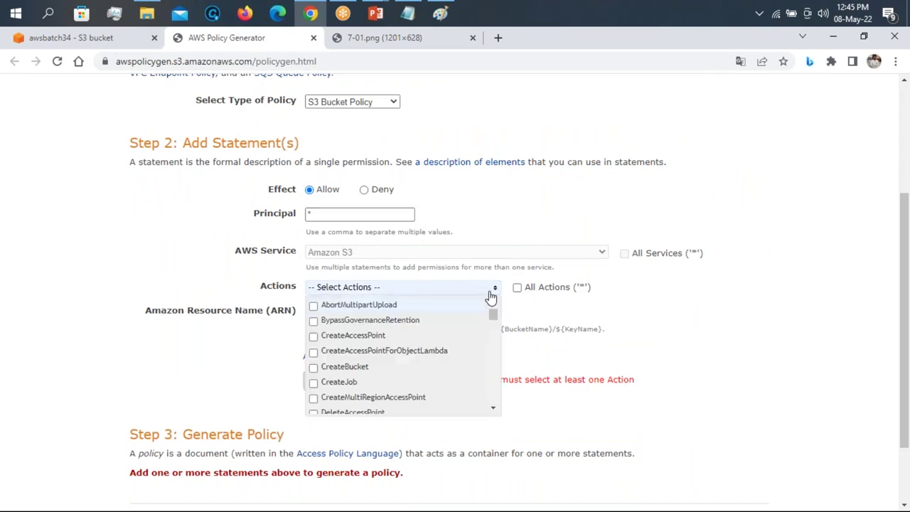
{"action": "left_click", "coordinate": [494, 410]}
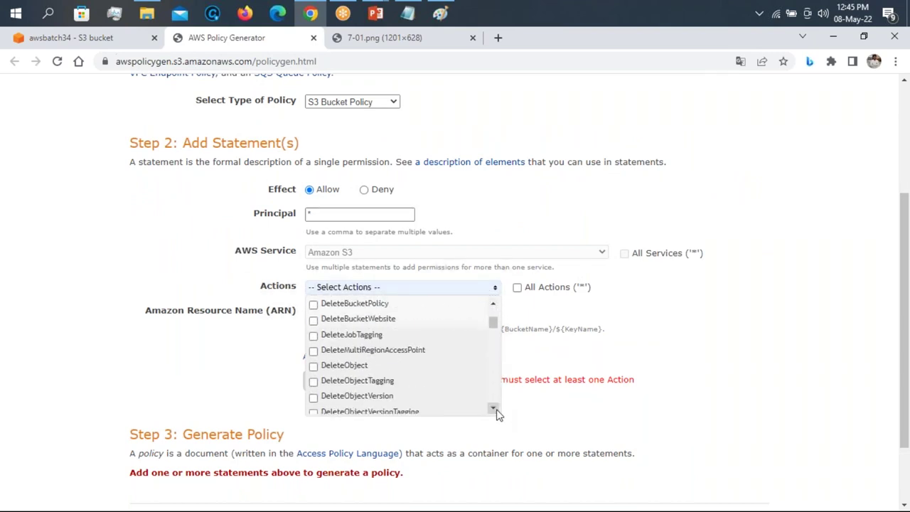
{"action": "left_click_drag", "start_coordinate": [496, 415], "coordinate": [498, 415]}
{"action": "left_click", "coordinate": [314, 344]}
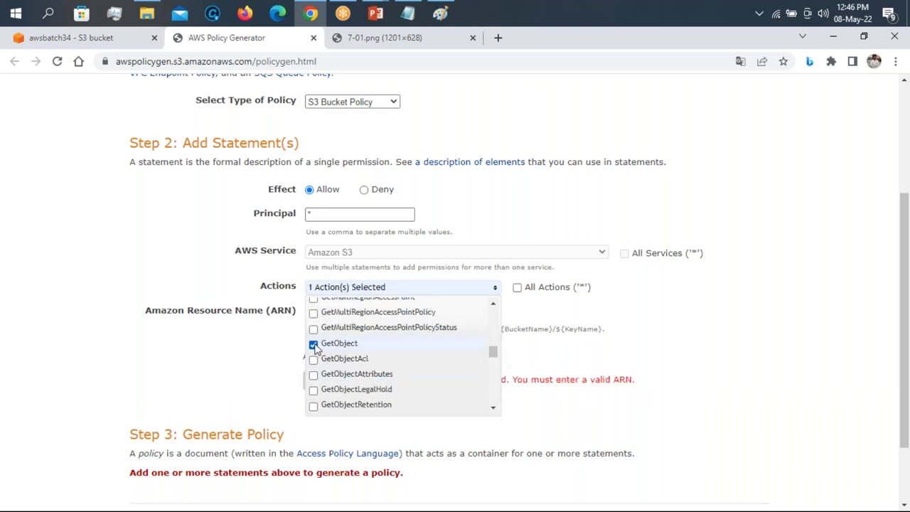
{"action": "left_click", "coordinate": [759, 350]}
Copy the awsbatch34 bucket ARN into the policy statement, append /* to cover all objects, and add the statement
{"action": "left_click", "coordinate": [337, 307]}
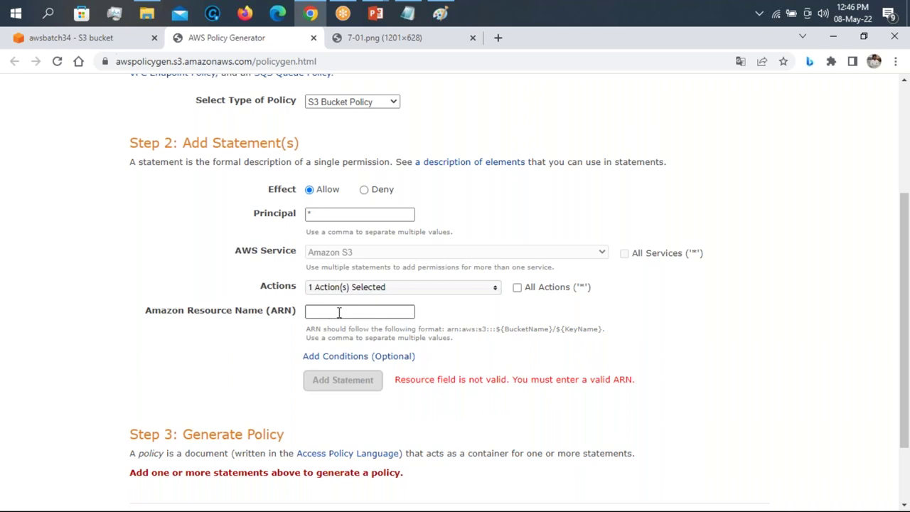
{"action": "left_click", "coordinate": [81, 37]}
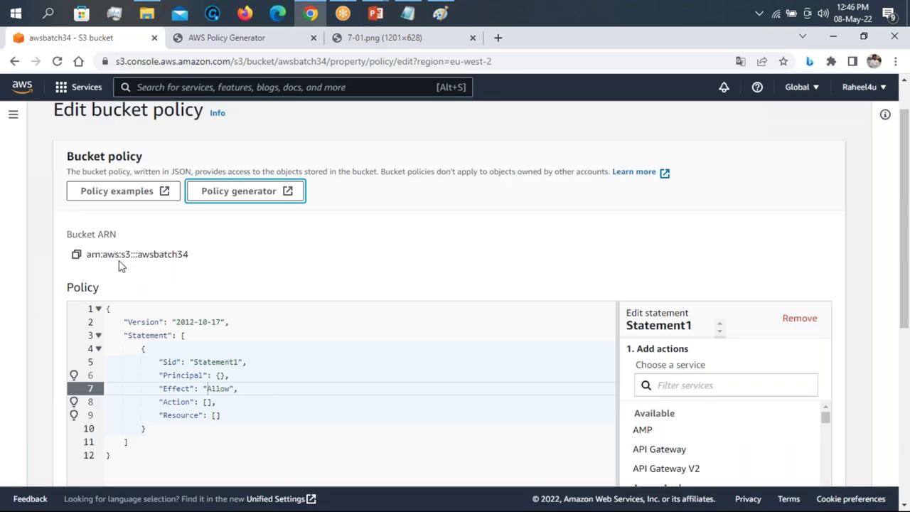
{"action": "left_click", "coordinate": [77, 257]}
{"action": "left_click", "coordinate": [228, 42]}
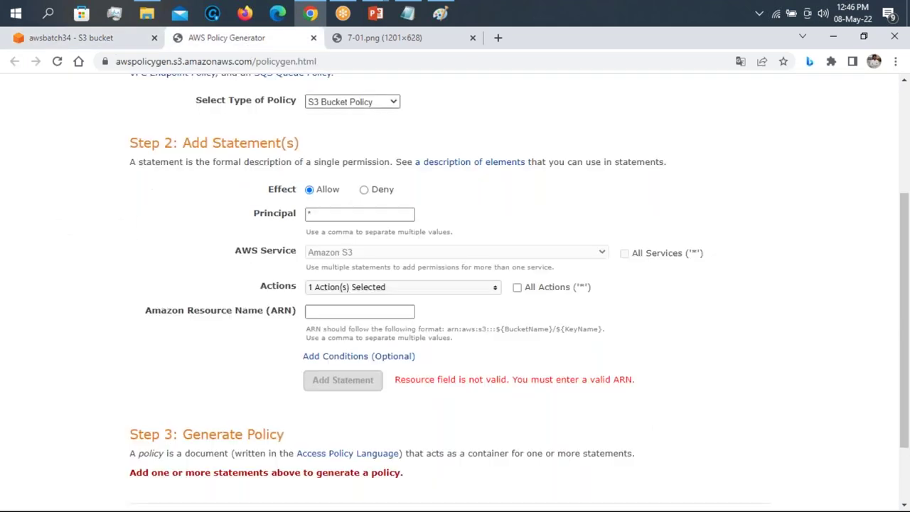
{"action": "left_click", "coordinate": [334, 317]}
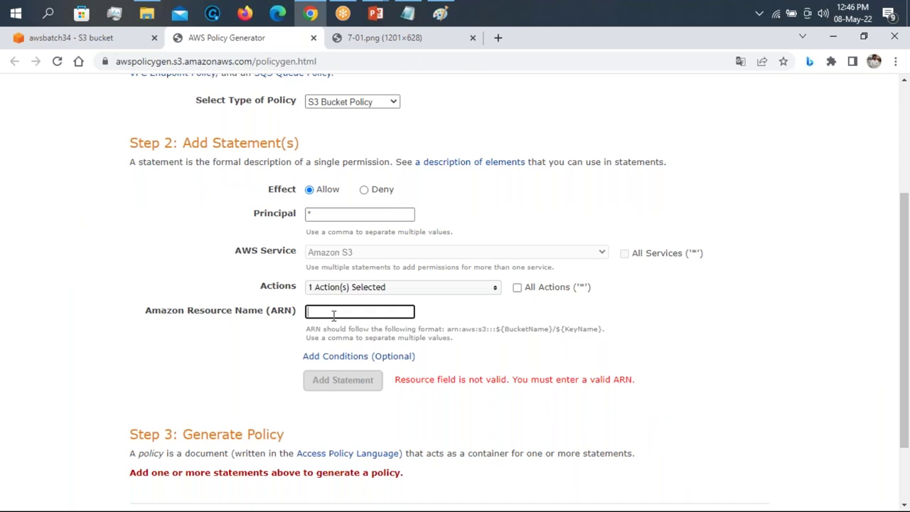
{"action": "key", "text": "ctrl+v"}
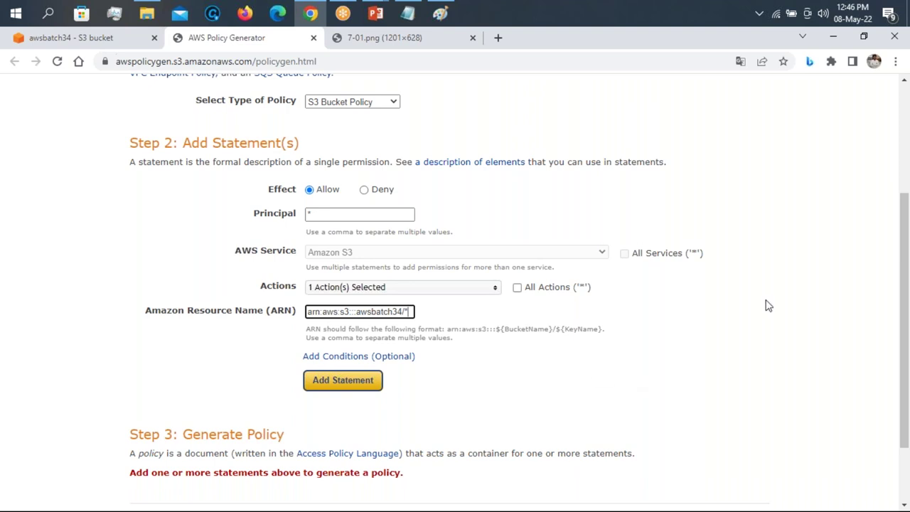
{"action": "left_click", "coordinate": [347, 384]}
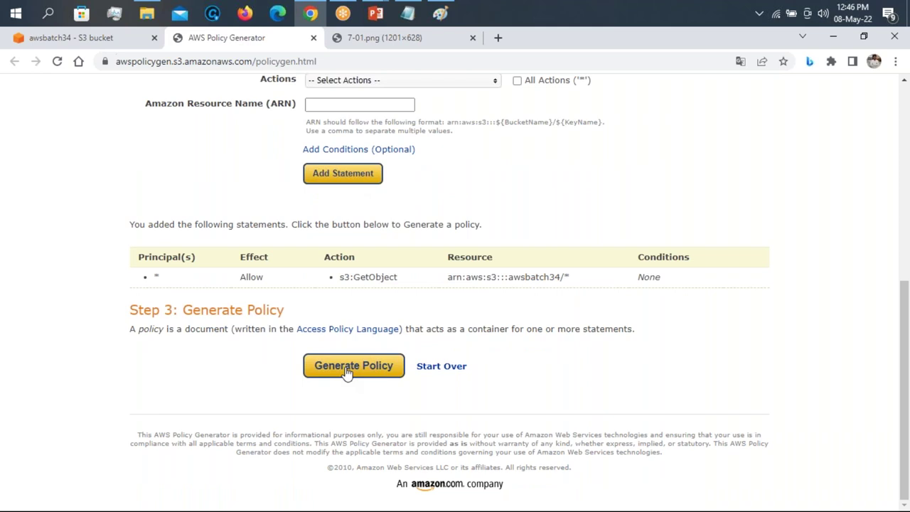
Generate the policy, copy the whole policy JSON document, and close it
{"action": "left_click", "coordinate": [348, 367]}
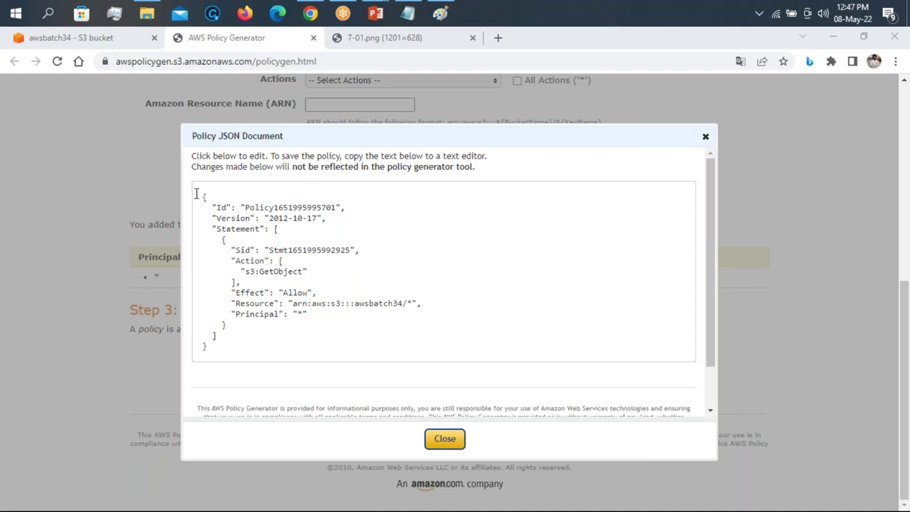
{"action": "left_click_drag", "start_coordinate": [196, 193], "coordinate": [230, 345]}
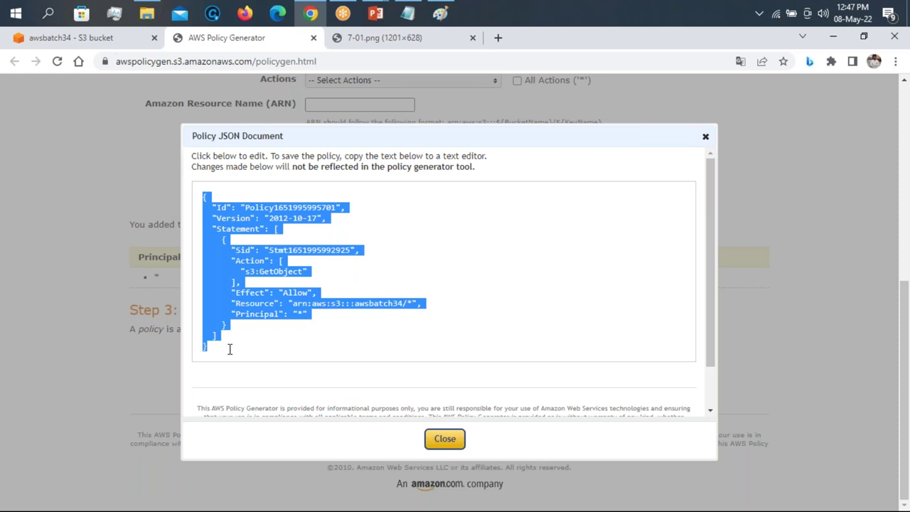
{"action": "left_click", "coordinate": [439, 442]}
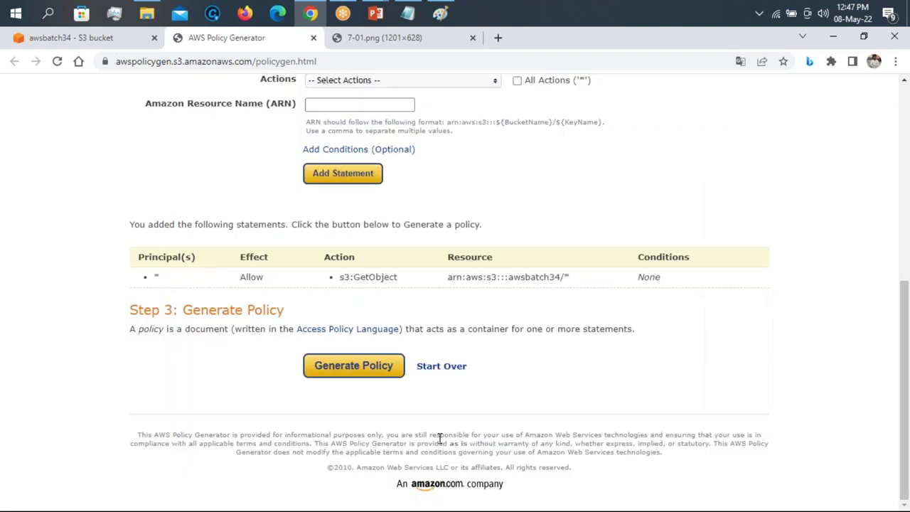
Replace the entire policy text of the awsbatch34 bucket with the generated JSON and save the changes
{"action": "left_click", "coordinate": [84, 43]}
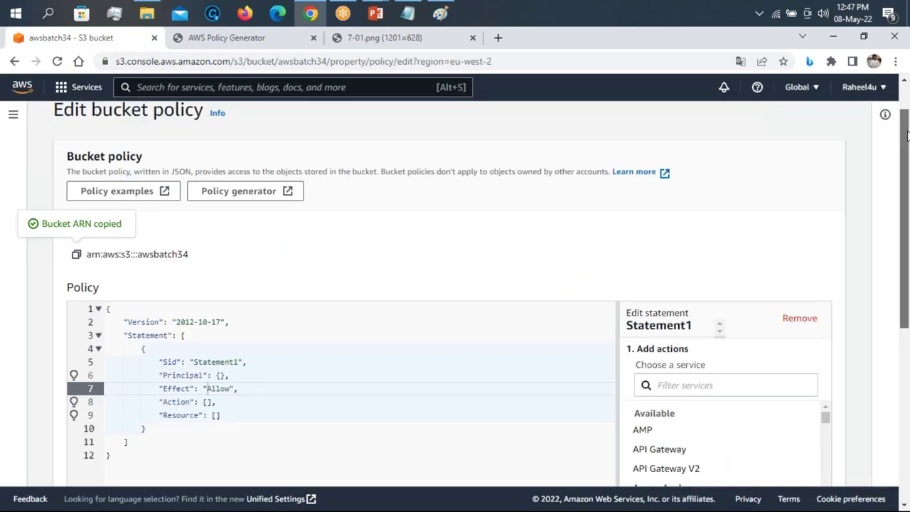
{"action": "left_click_drag", "start_coordinate": [906, 133], "coordinate": [908, 192]}
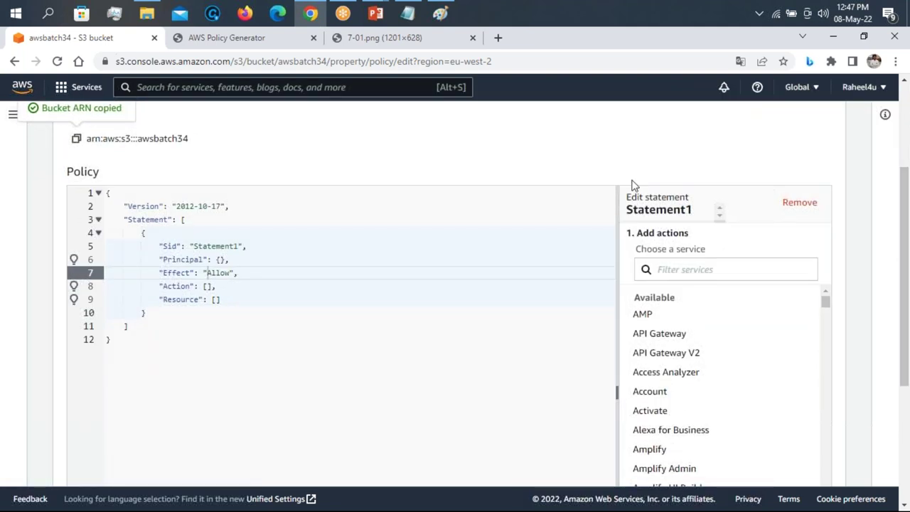
{"action": "left_click_drag", "start_coordinate": [105, 194], "coordinate": [146, 351]}
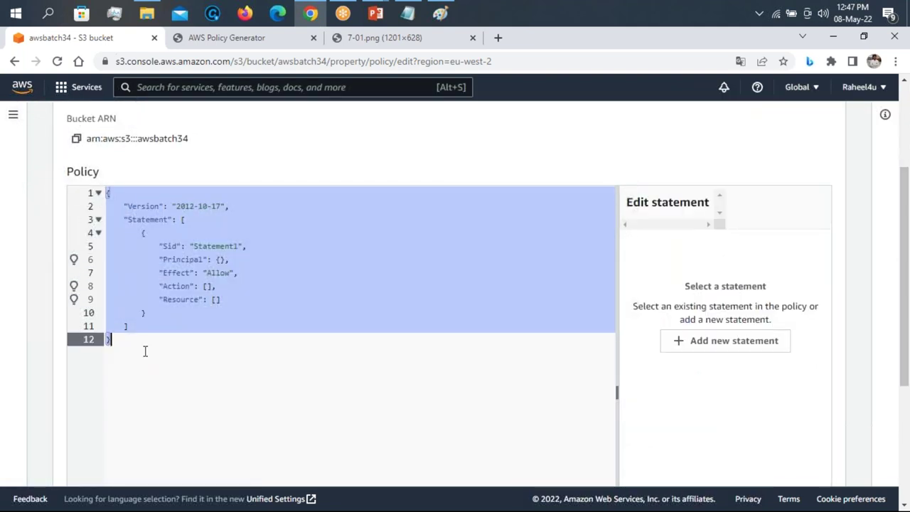
{"action": "key", "text": "ctrl+v"}
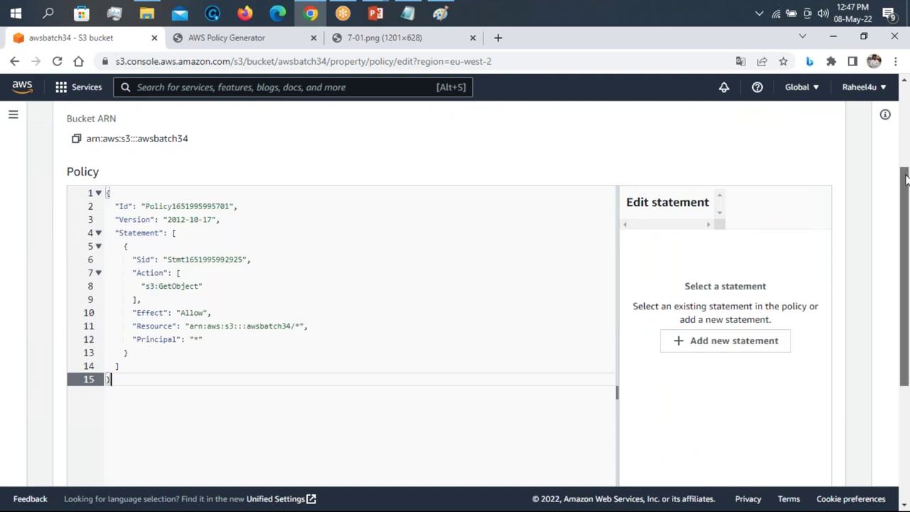
{"action": "left_click_drag", "start_coordinate": [907, 178], "coordinate": [907, 299]}
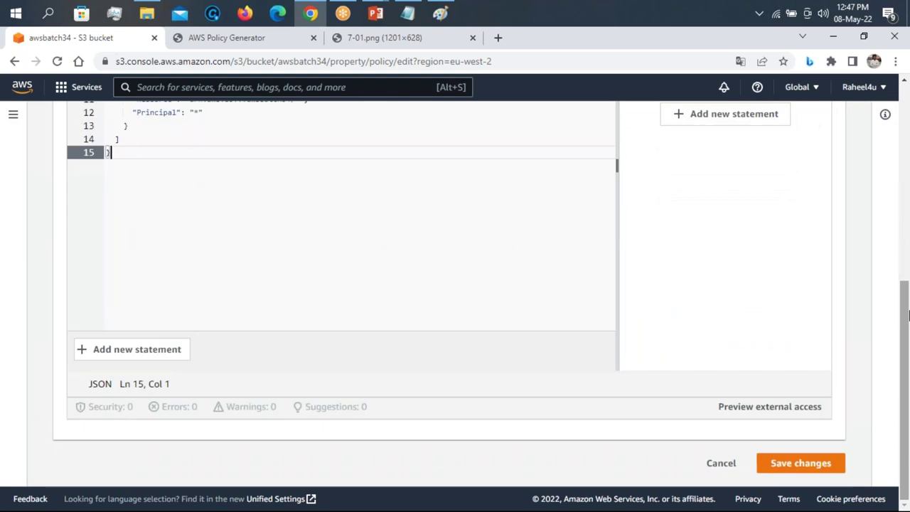
{"action": "left_click", "coordinate": [788, 470]}
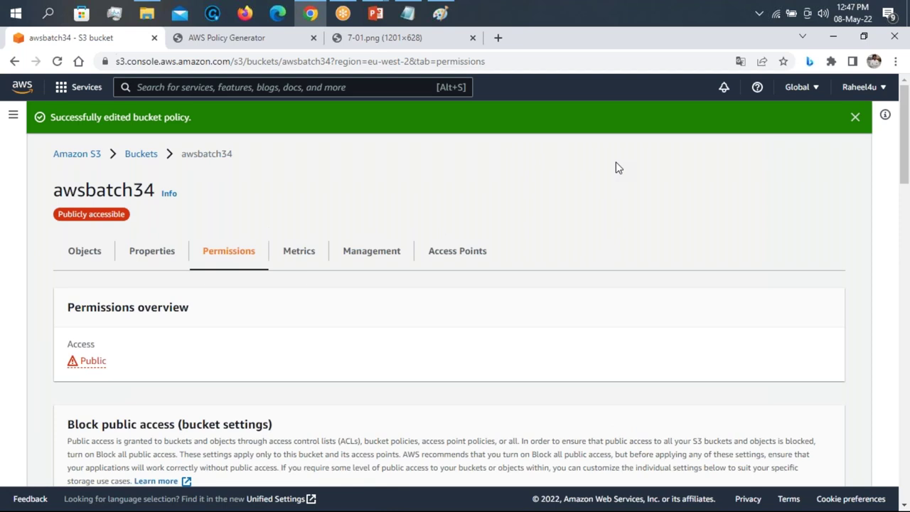
Open the 8-01.jpg object in the awsbatch34 bucket and copy its object URL
{"action": "left_click", "coordinate": [140, 155]}
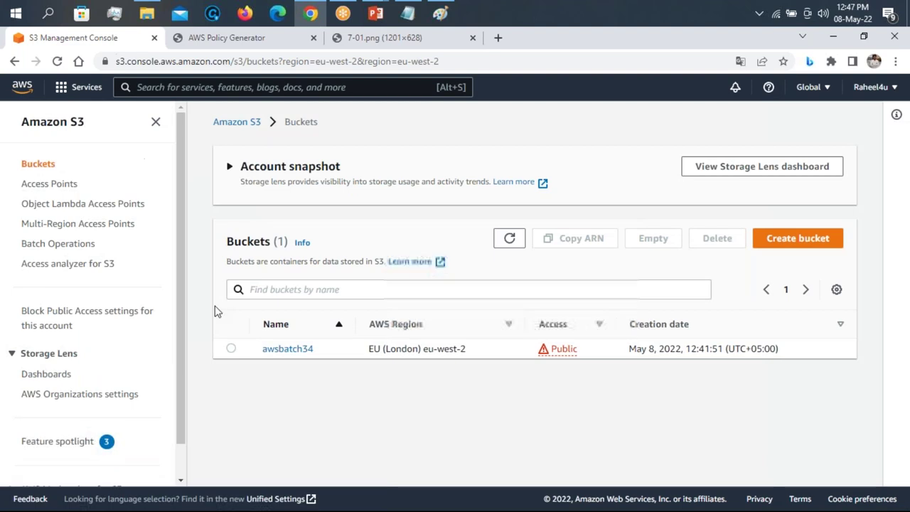
{"action": "left_click", "coordinate": [288, 354]}
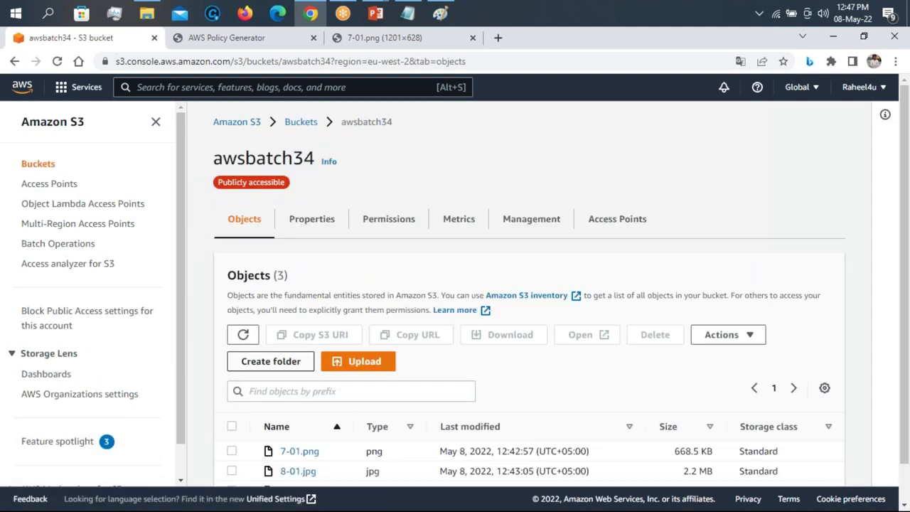
{"action": "left_click", "coordinate": [313, 475]}
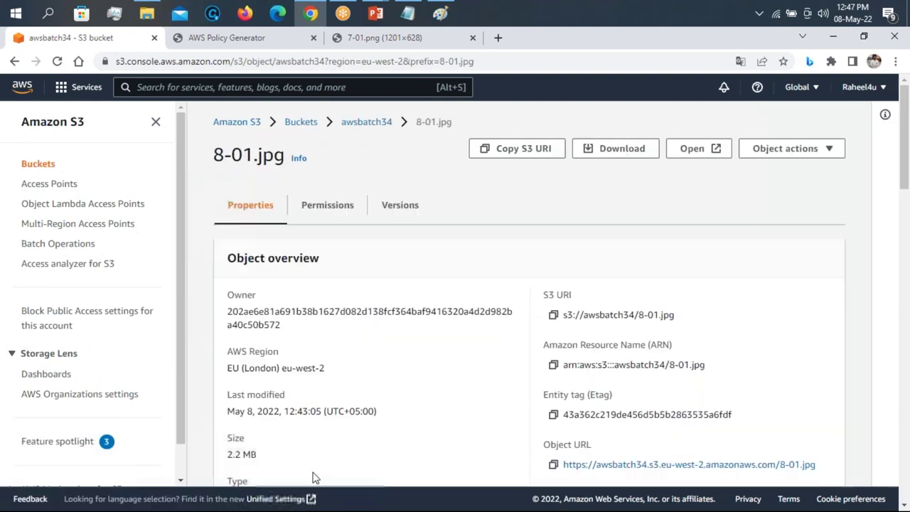
{"action": "left_click", "coordinate": [553, 465]}
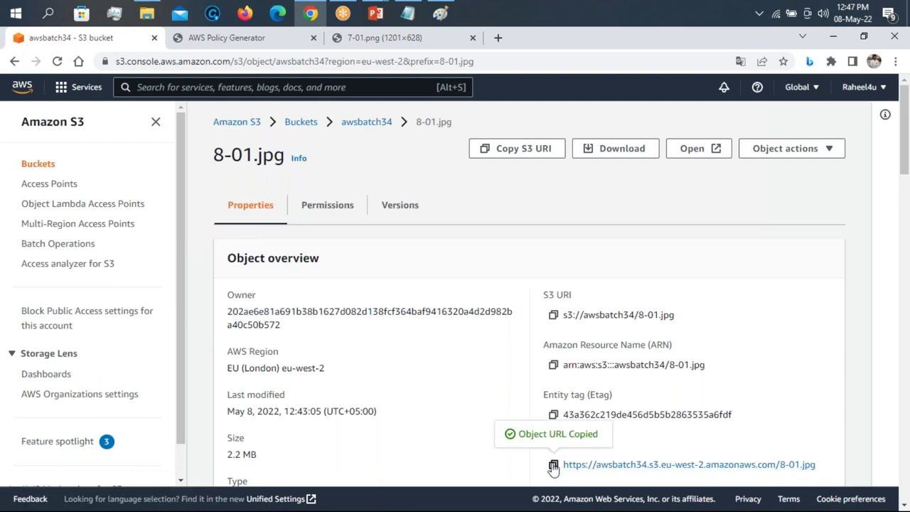
Close the policy generator and 7-01.png pages, check the copied 8-01.jpg URL in a new tab, and return to the S3 console
{"action": "left_click", "coordinate": [313, 37]}
{"action": "left_click", "coordinate": [314, 39]}
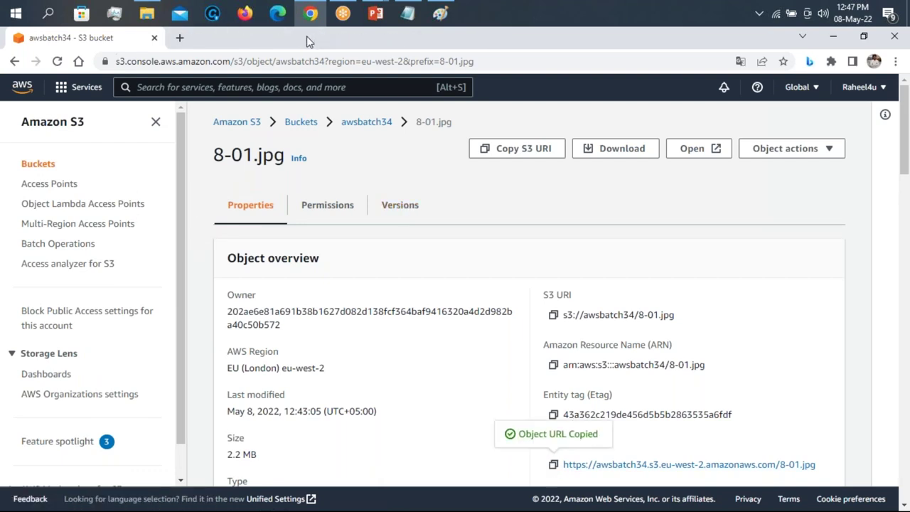
{"action": "left_click", "coordinate": [179, 37]}
{"action": "key", "text": "ctrl+v"}
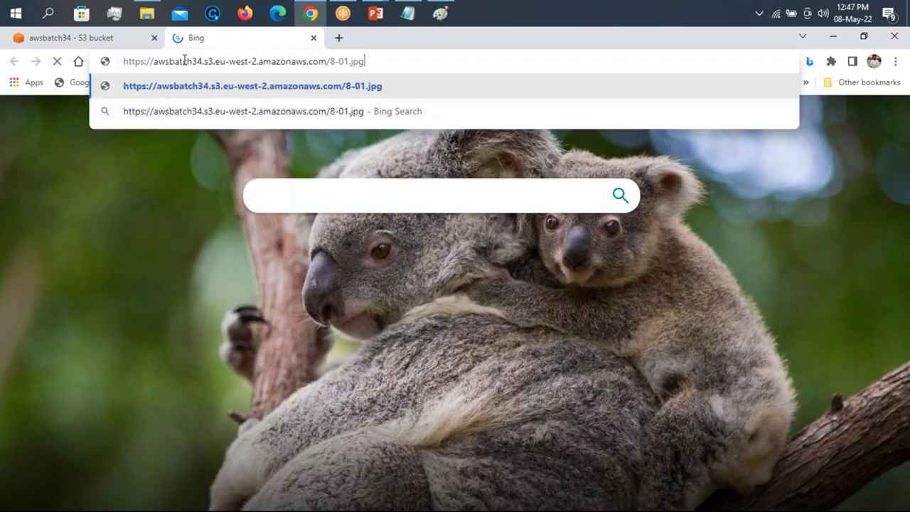
{"action": "key", "text": "Return"}
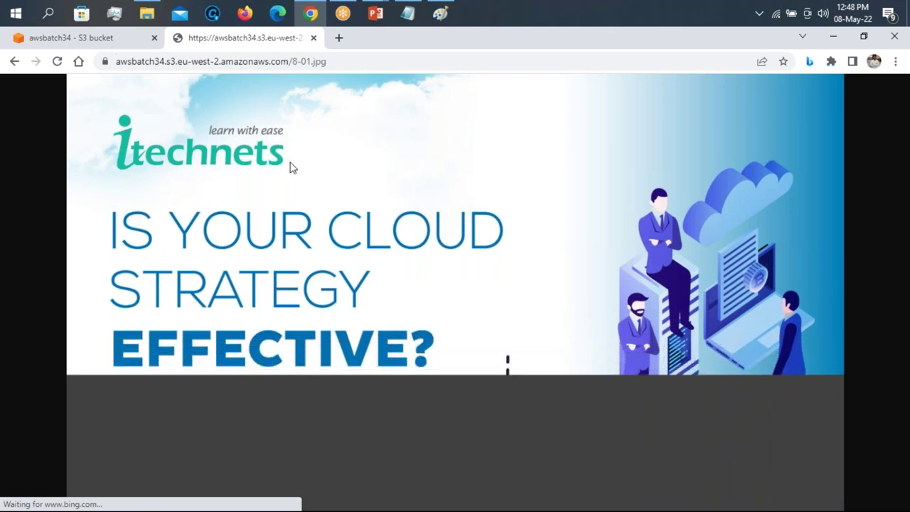
{"action": "left_click", "coordinate": [98, 43]}
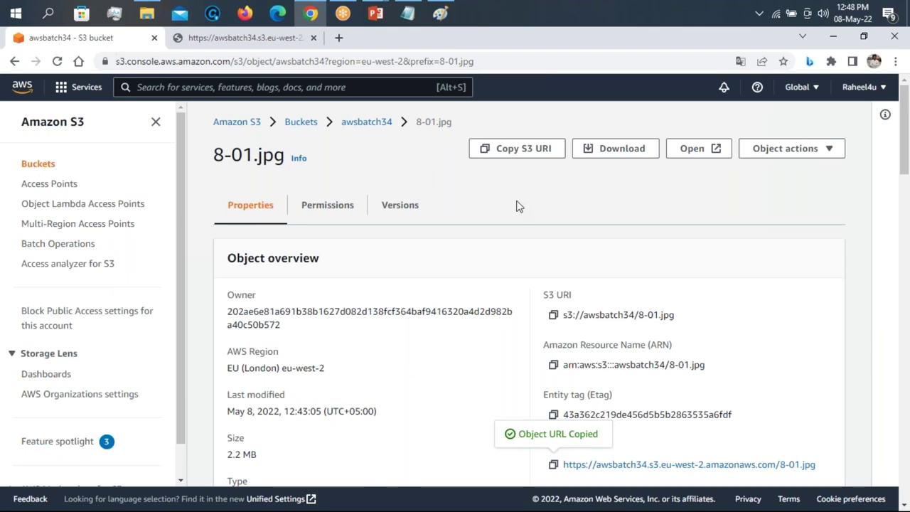
Switch to the Notepad notes and add the line "Bucket Create" below the storage heading, leaving one blank line between
{"action": "left_click", "coordinate": [408, 13]}
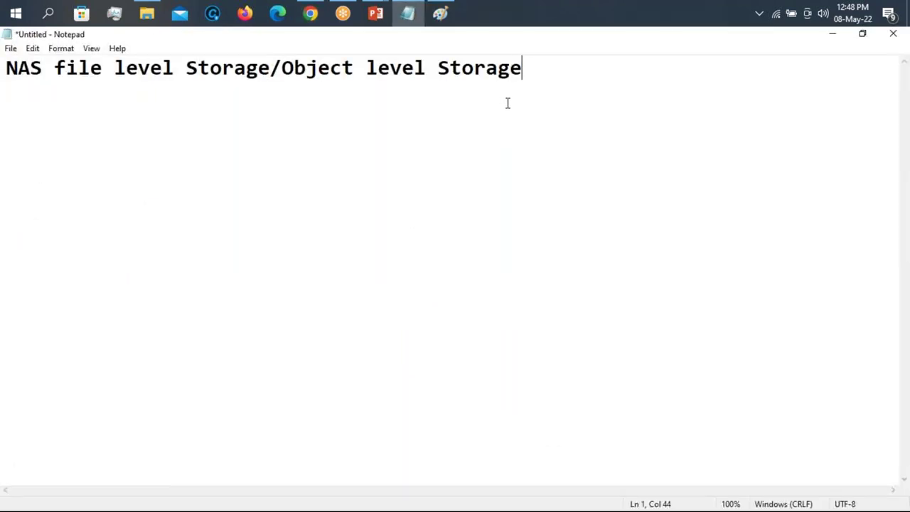
{"action": "key", "text": "Return"}
{"action": "key", "text": "Return"}
{"action": "type", "text": "Busk"}
{"action": "key", "text": "BackSpace"}
{"action": "key", "text": "BackSpace"}
{"action": "type", "text": "cket Create"}
{"action": "key", "text": "Return"}
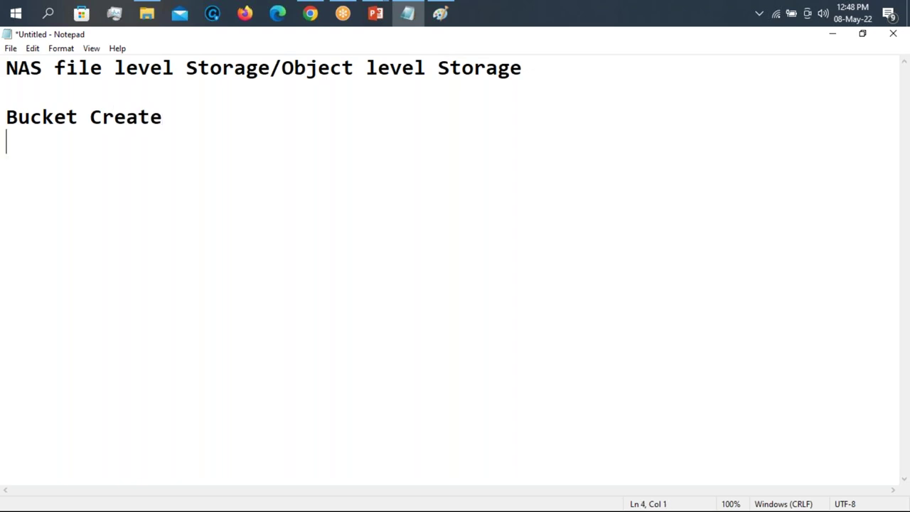
Add the line "Single file Permission" under "Bucket Create" in the notes
{"action": "type", "text": "Sin"}
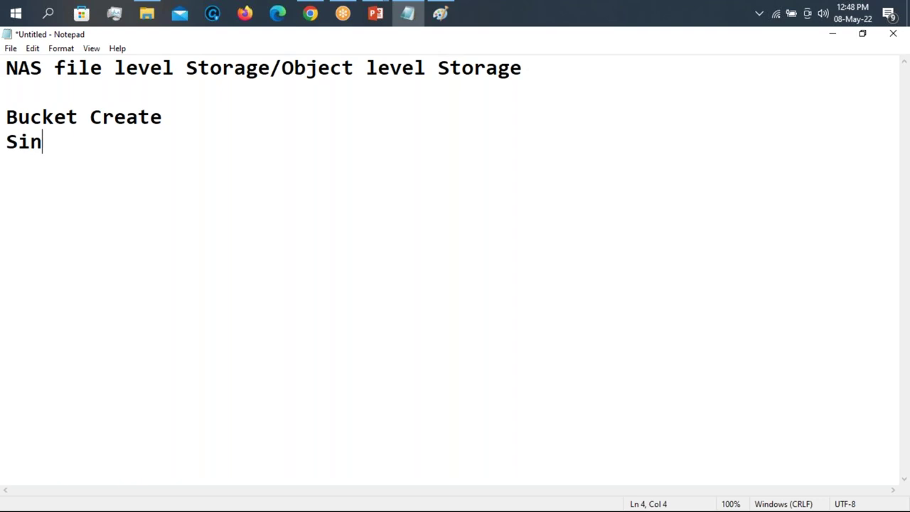
{"action": "type", "text": "gle file "}
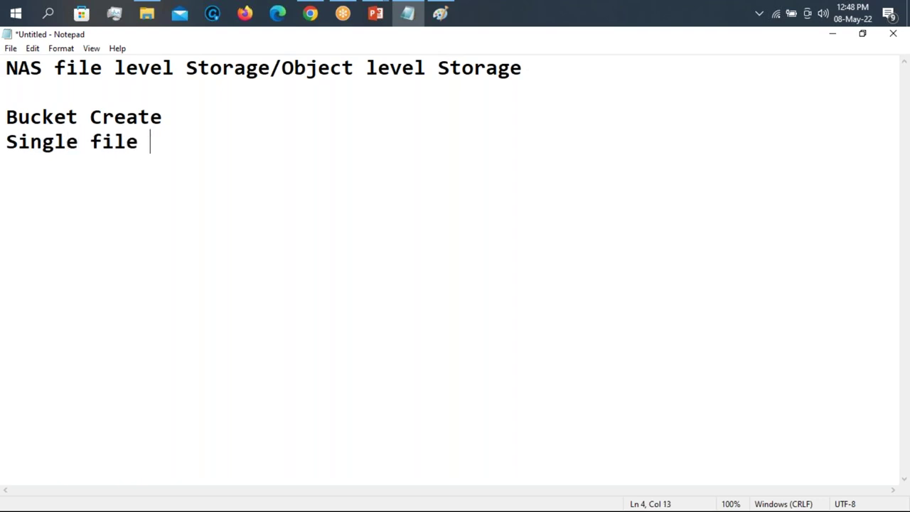
{"action": "type", "text": "Permi"}
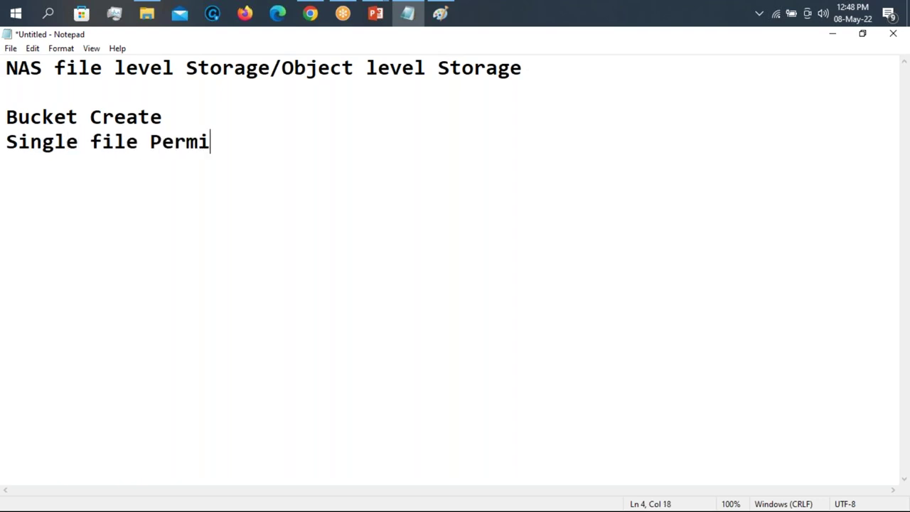
{"action": "type", "text": "ssion"}
{"action": "key", "text": "Return"}
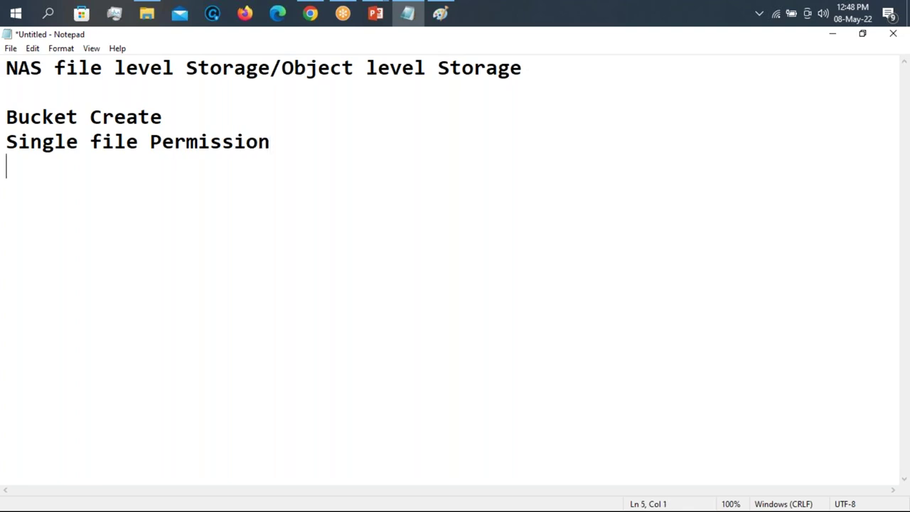
Add the line "Complete bucket Permission" as the last entry in the notes
{"action": "type", "text": "Com"}
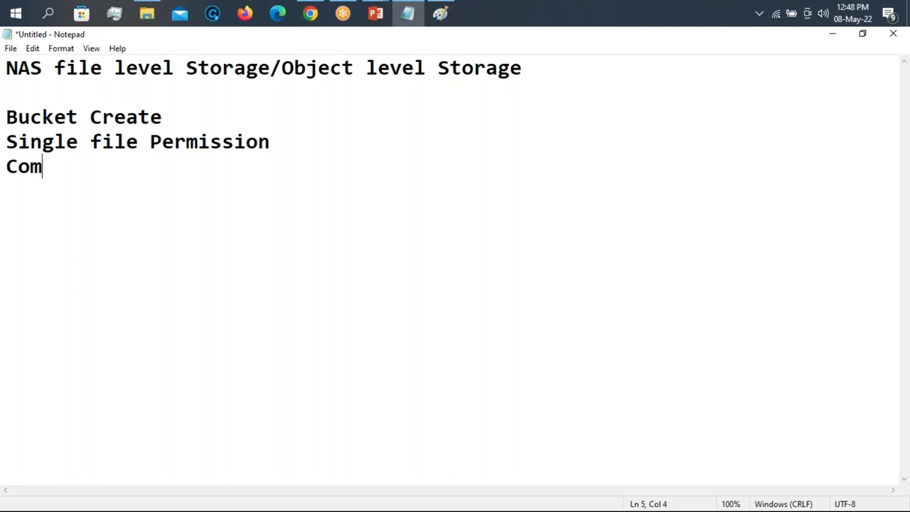
{"action": "type", "text": "plete bucker"}
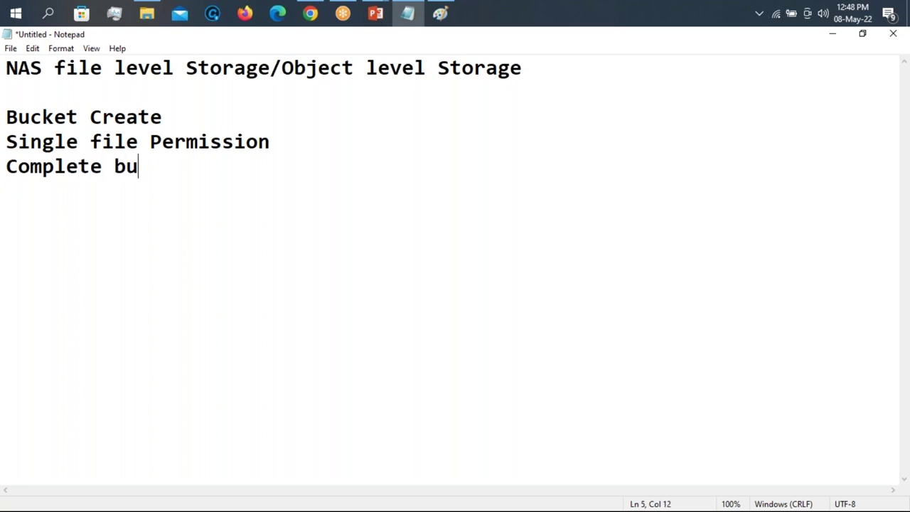
{"action": "key", "text": "BackSpace"}
{"action": "key", "text": "BackSpace"}
{"action": "key", "text": "BackSpace"}
{"action": "type", "text": "t Persm"}
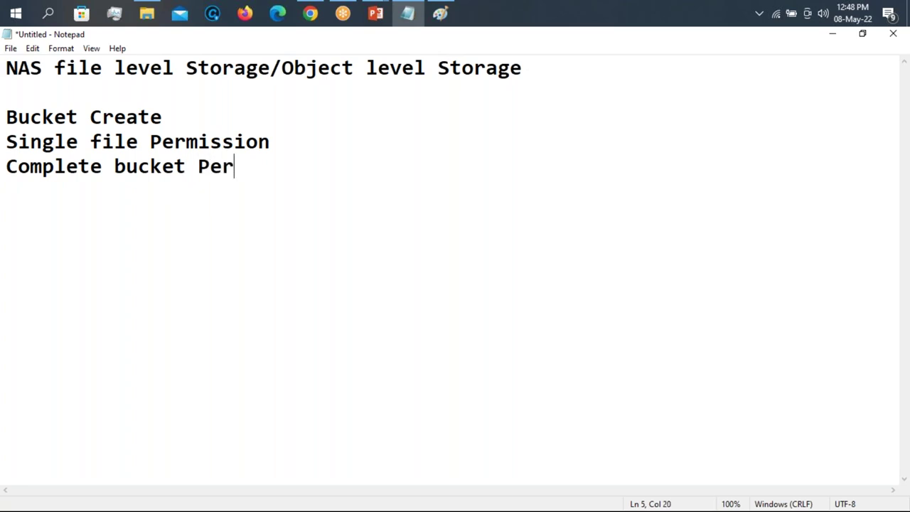
{"action": "key", "text": "BackSpace"}
{"action": "key", "text": "BackSpace"}
{"action": "type", "text": "mission"}
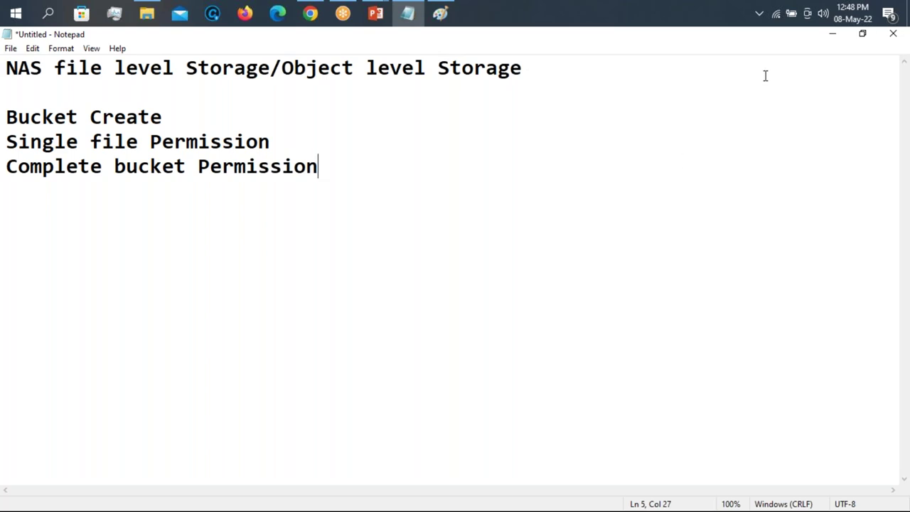
Switch to the New AWS-C02 Slides presentation and review the slides from S3 Bucket Object through S3 Standard Storage
{"action": "left_click", "coordinate": [837, 35]}
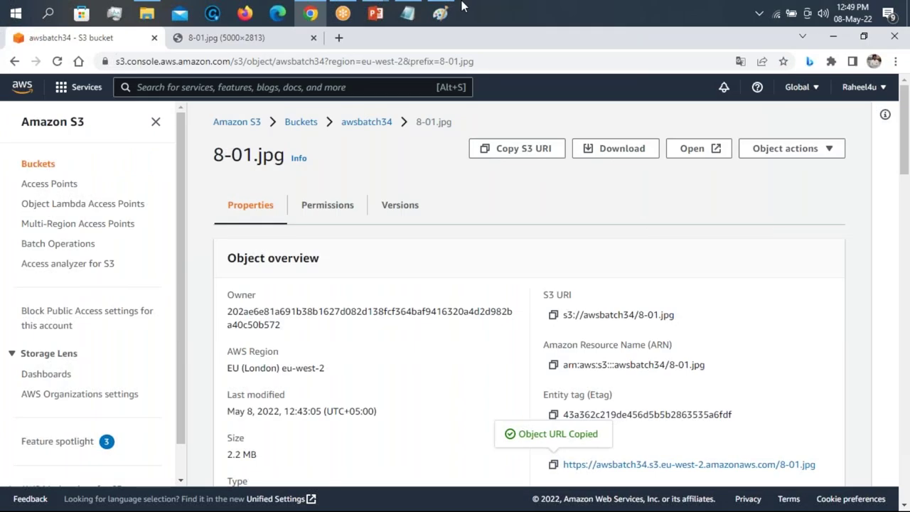
{"action": "mouse_move", "coordinate": [379, 9]}
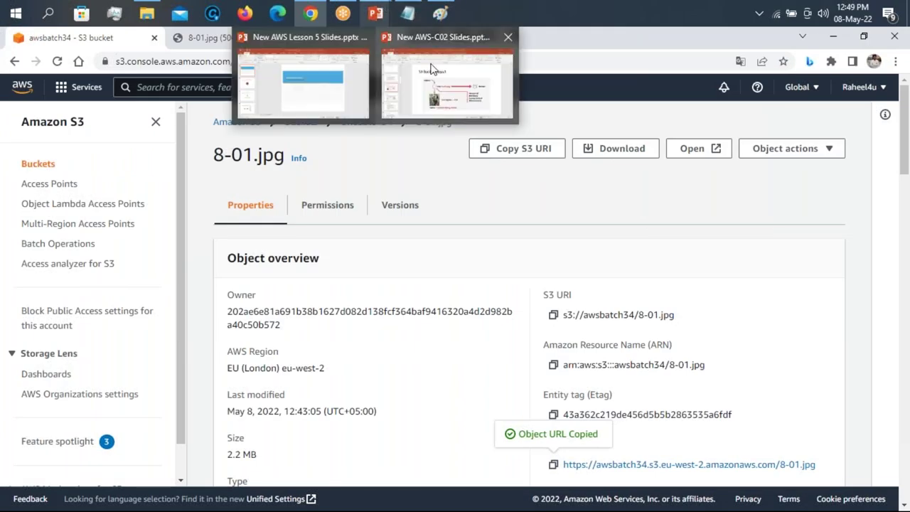
{"action": "left_click", "coordinate": [456, 93]}
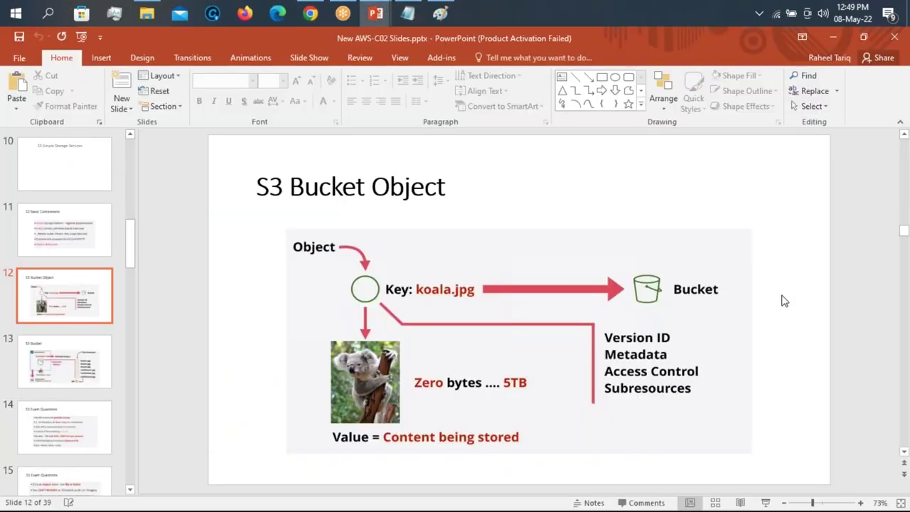
{"action": "scroll", "coordinate": [788, 336], "scroll_direction": "down", "scroll_amount": 1}
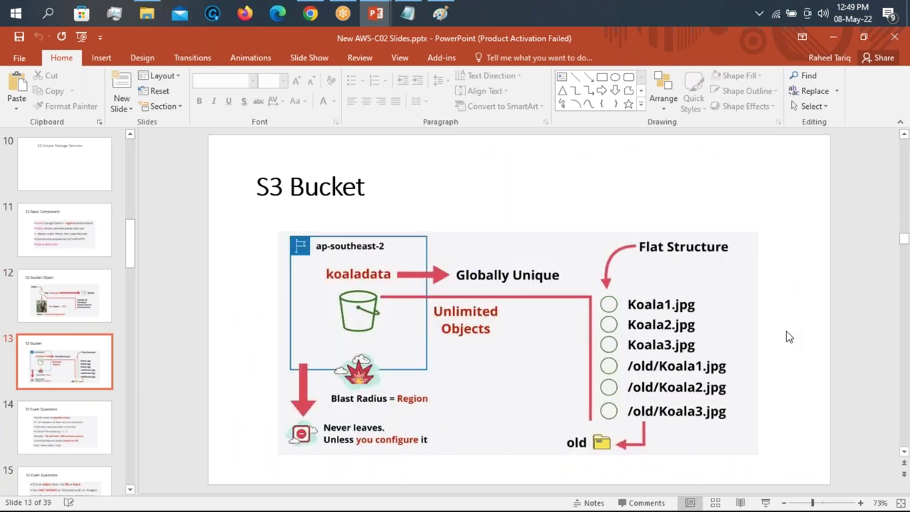
{"action": "scroll", "coordinate": [788, 337], "scroll_direction": "down", "scroll_amount": 1}
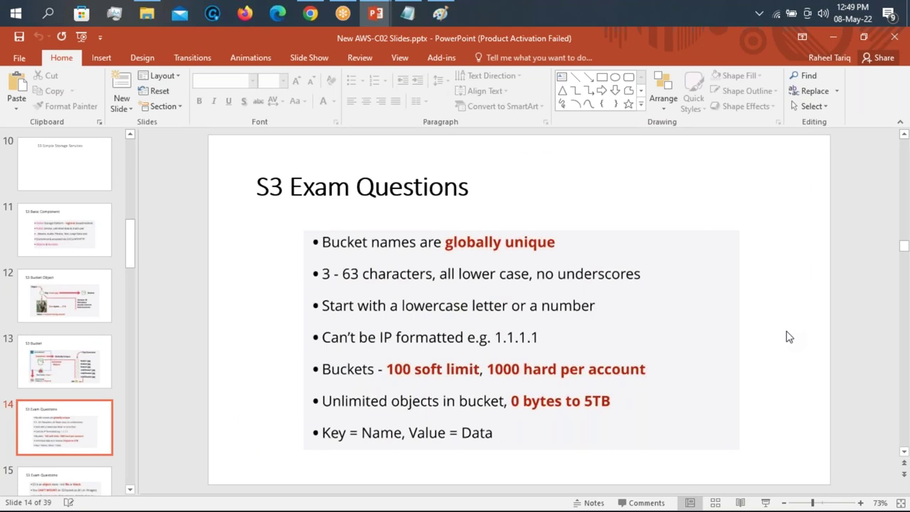
{"action": "scroll", "coordinate": [788, 336], "scroll_direction": "down", "scroll_amount": 1}
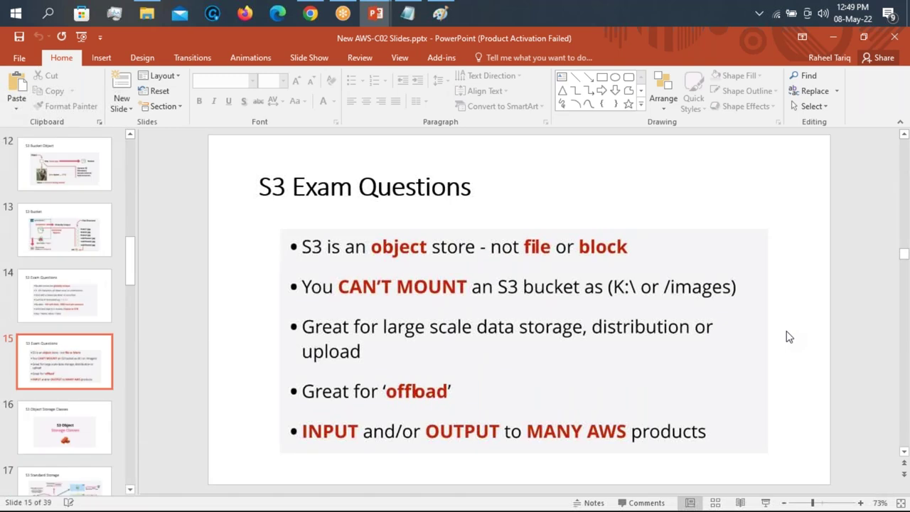
{"action": "scroll", "coordinate": [788, 336], "scroll_direction": "down", "scroll_amount": 1}
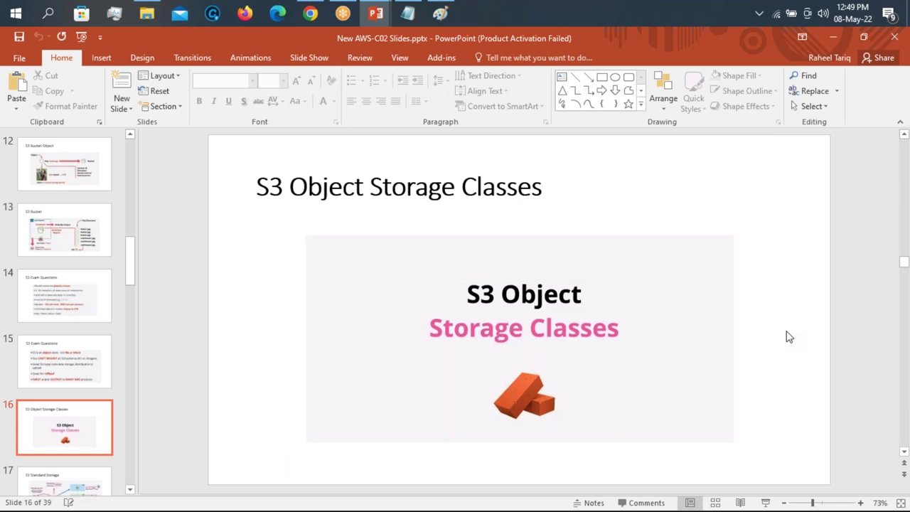
{"action": "scroll", "coordinate": [788, 337], "scroll_direction": "down", "scroll_amount": 1}
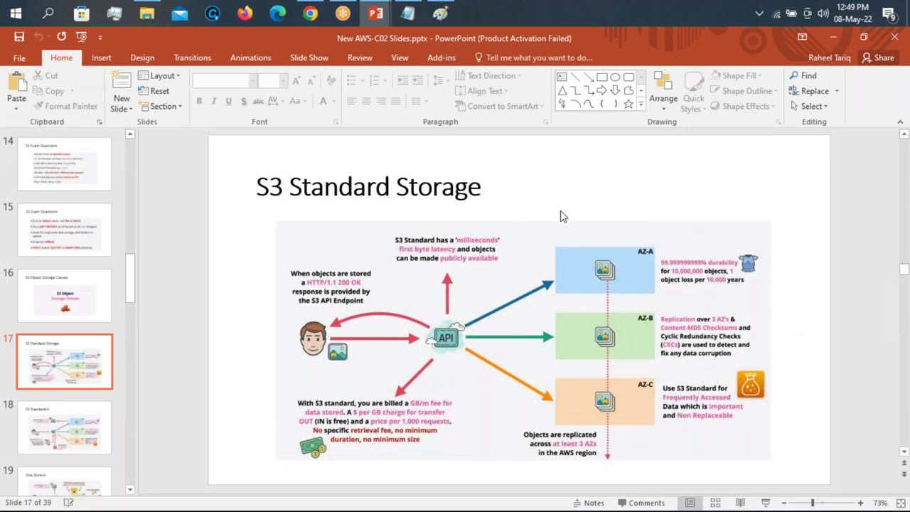
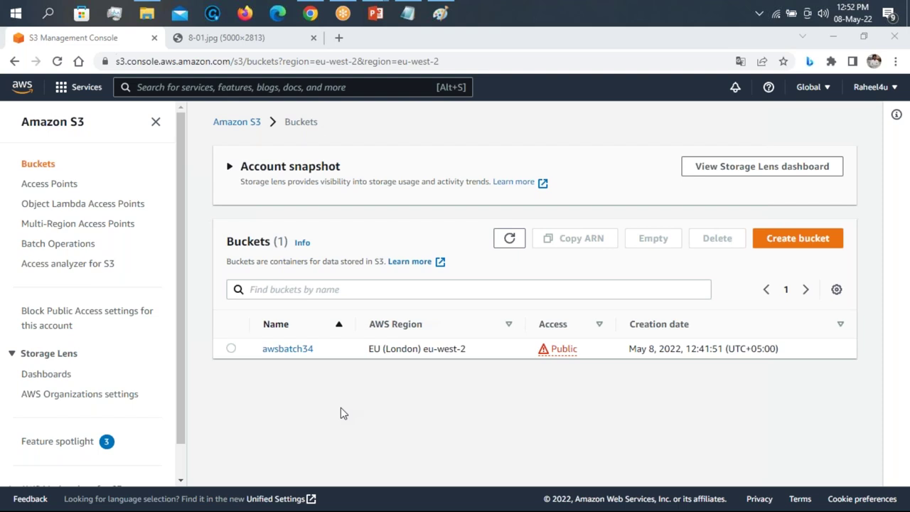
Open the awsbatch34 bucket, look at its folder creation form, and return to the bucket's object list without creating a folder
{"action": "left_click", "coordinate": [297, 356]}
{"action": "left_click", "coordinate": [296, 356]}
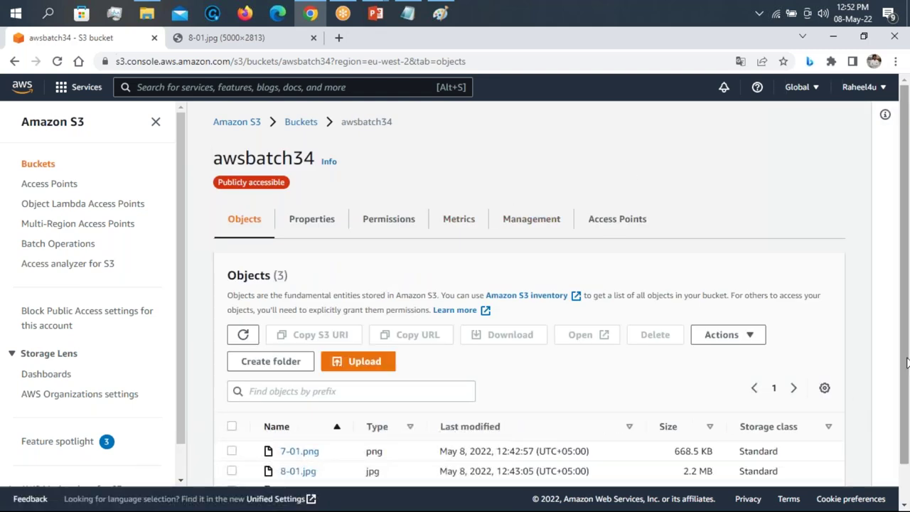
{"action": "left_click_drag", "start_coordinate": [907, 363], "coordinate": [903, 403]}
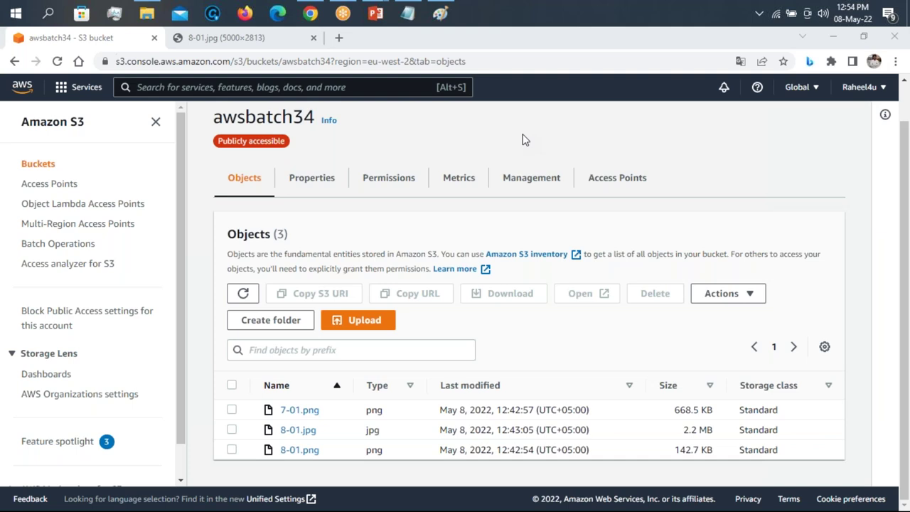
{"action": "left_click", "coordinate": [269, 323]}
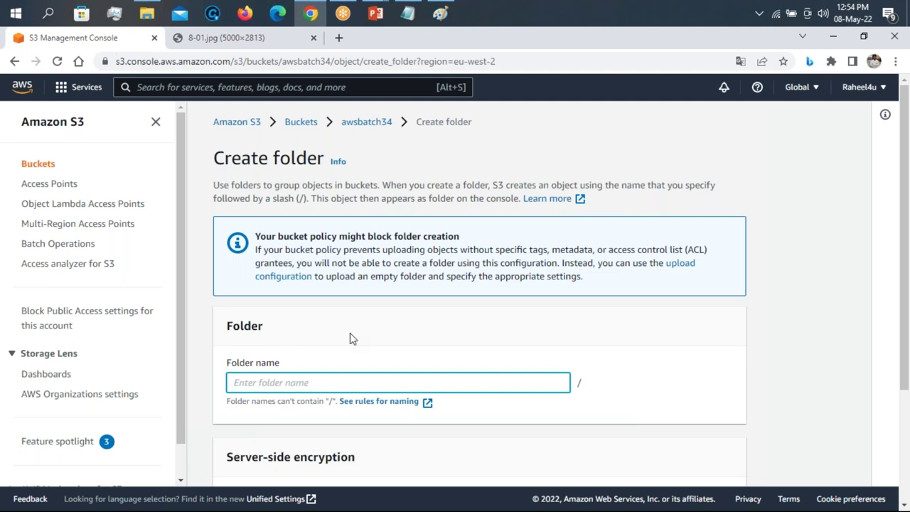
{"action": "left_click", "coordinate": [370, 122]}
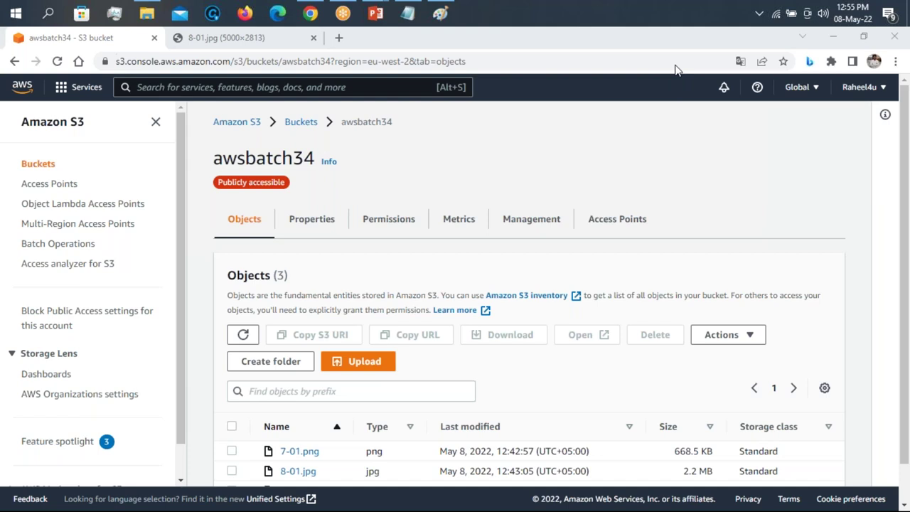
Start an upload to awsbatch34 and add the file 13 august-01.png from the FB All Ads folder
{"action": "left_click_drag", "start_coordinate": [904, 332], "coordinate": [907, 363]}
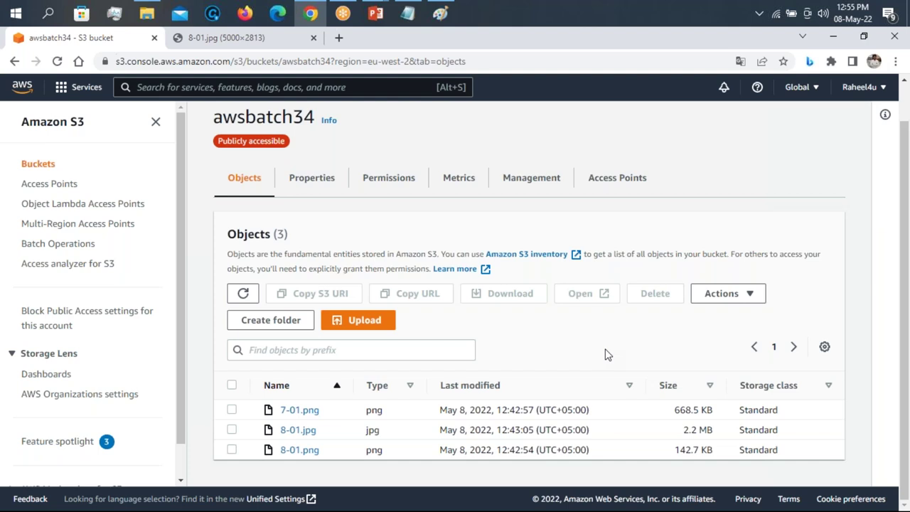
{"action": "left_click", "coordinate": [360, 326]}
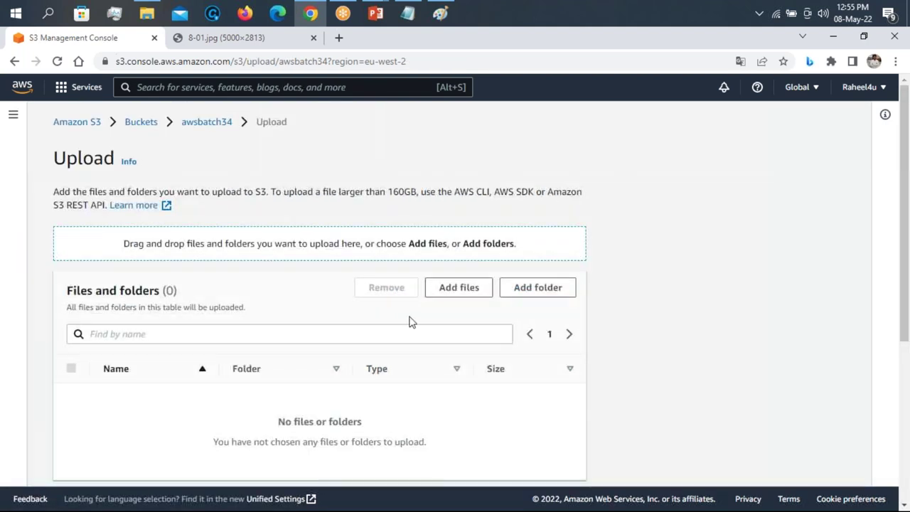
{"action": "left_click", "coordinate": [452, 303]}
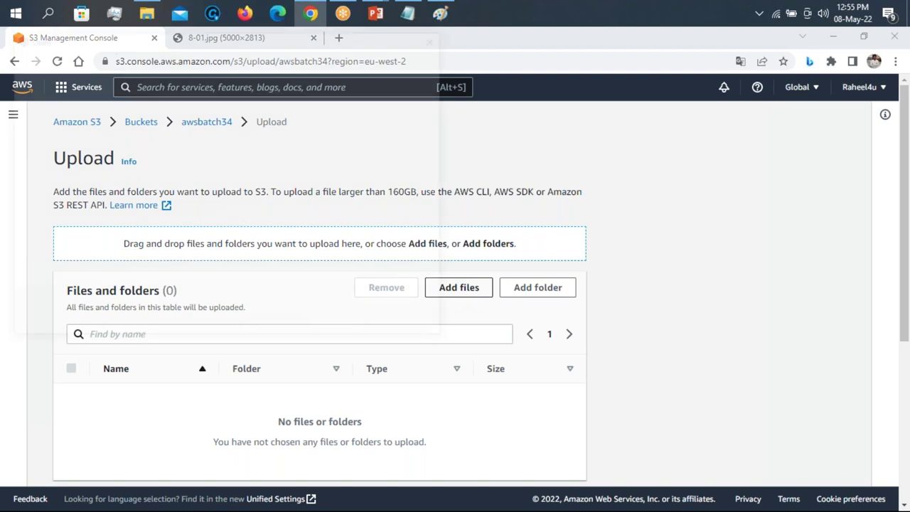
{"action": "left_click", "coordinate": [444, 285]}
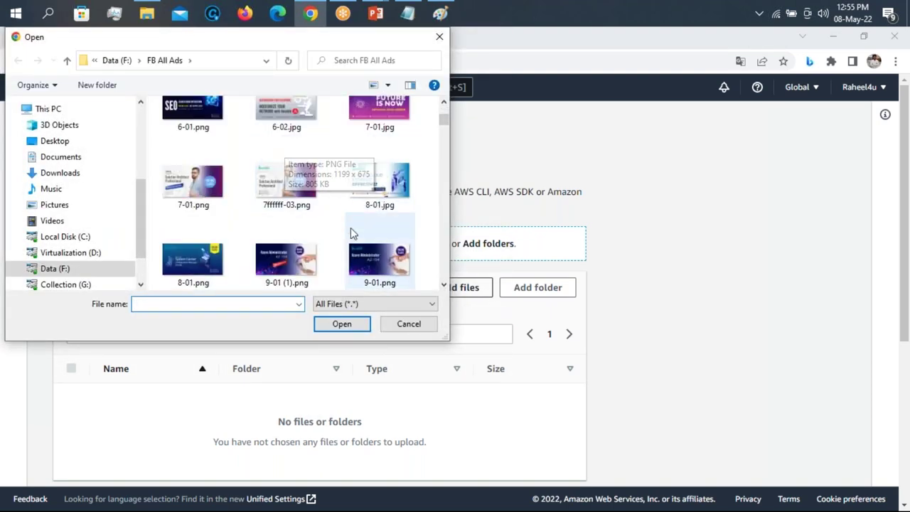
{"action": "scroll", "coordinate": [444, 284], "scroll_direction": "down", "scroll_amount": 2}
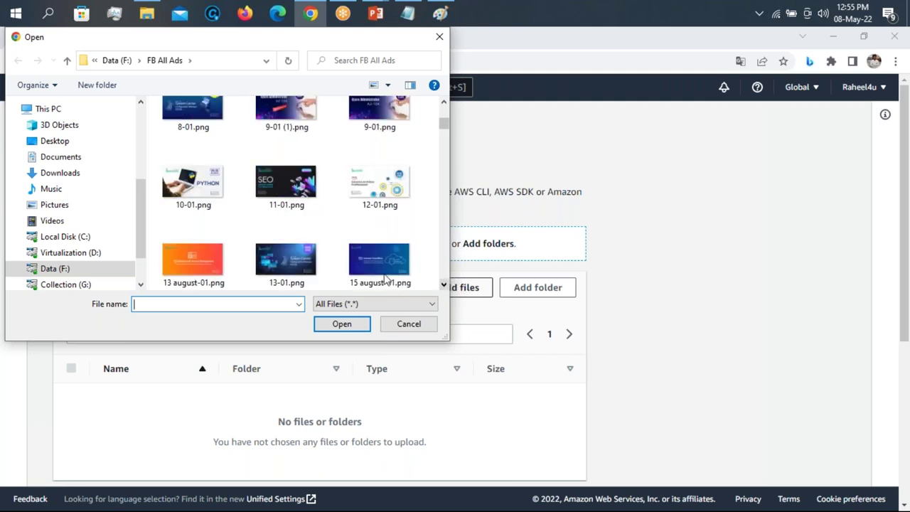
{"action": "left_click", "coordinate": [206, 279]}
{"action": "left_click", "coordinate": [342, 325]}
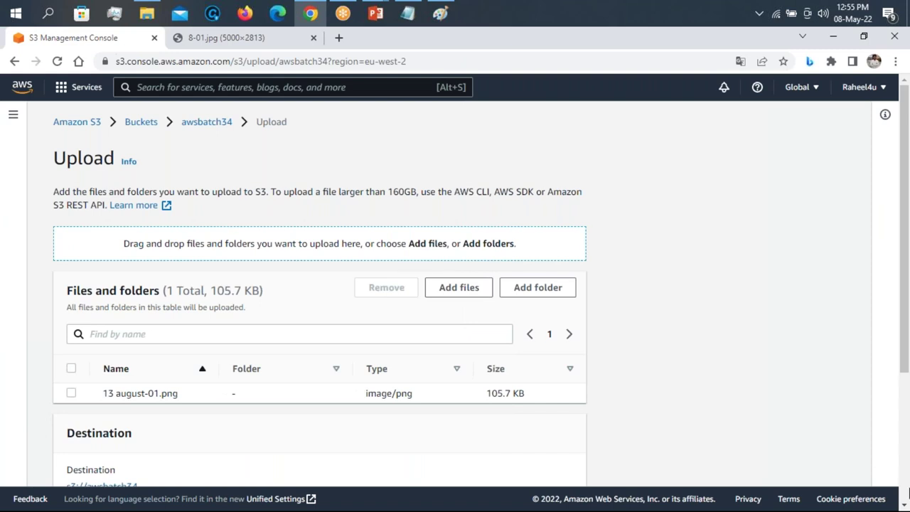
Expand the upload's destination details and permissions to examine the bucket settings and access control list options
{"action": "scroll", "coordinate": [905, 505], "scroll_direction": "down", "scroll_amount": 3}
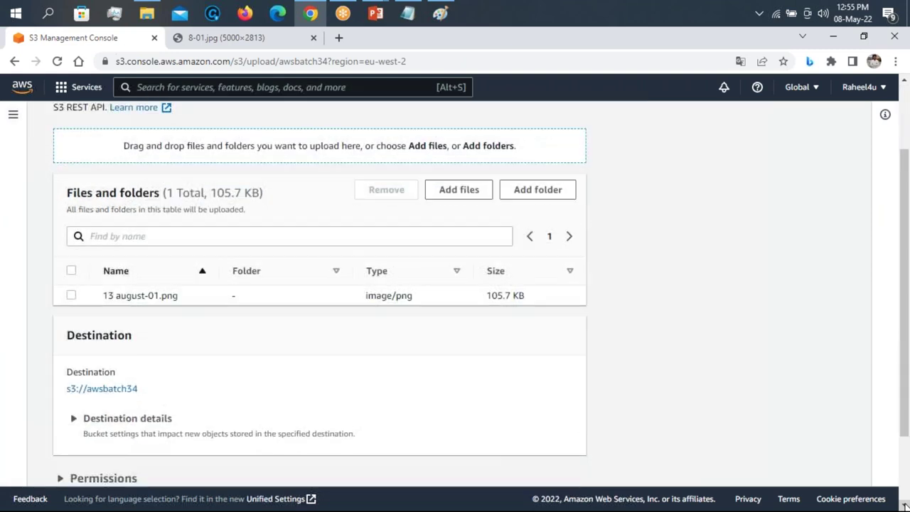
{"action": "scroll", "coordinate": [904, 505], "scroll_direction": "down", "scroll_amount": 3}
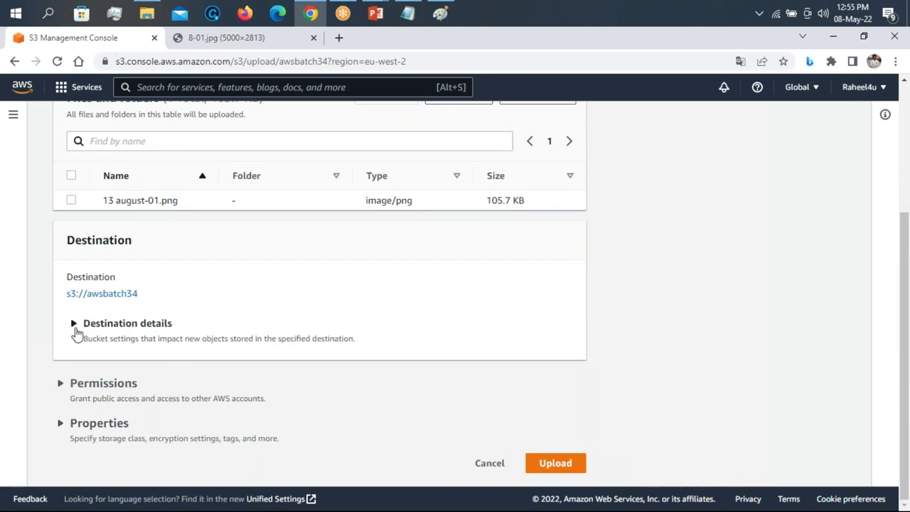
{"action": "left_click", "coordinate": [74, 327]}
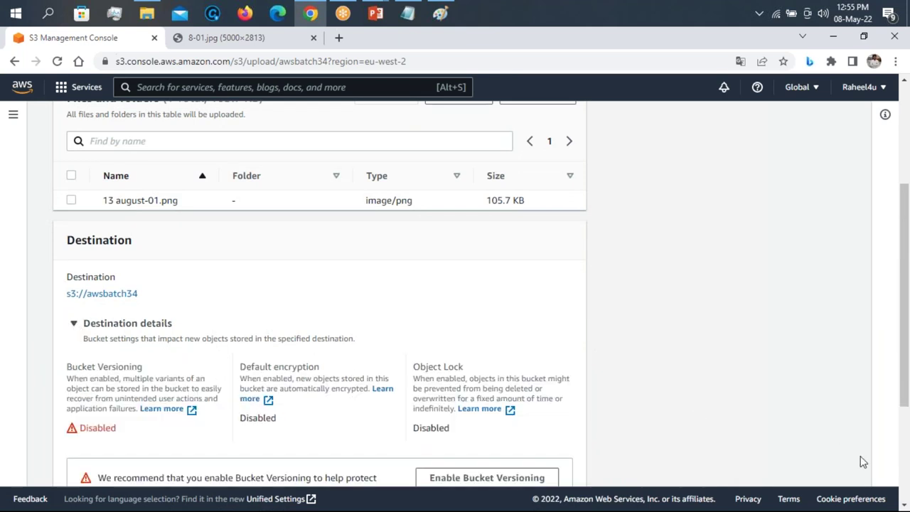
{"action": "scroll", "coordinate": [902, 500], "scroll_direction": "down", "scroll_amount": 3}
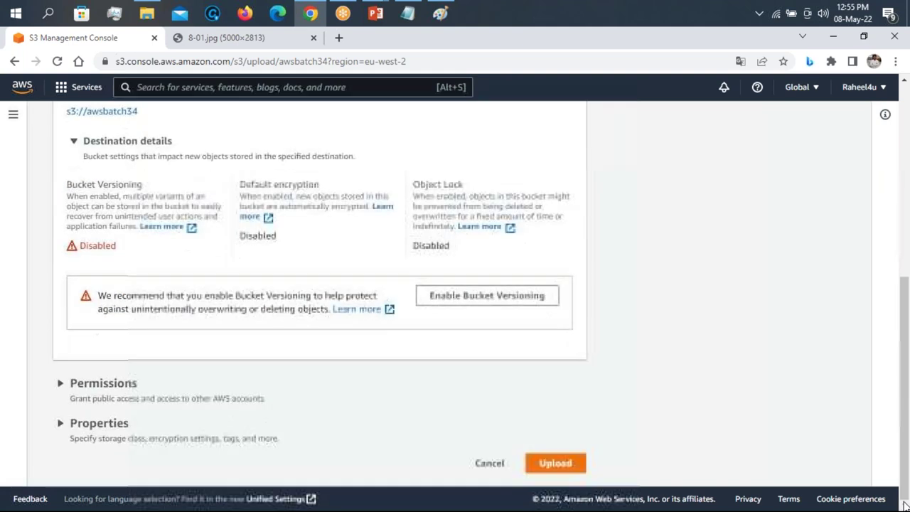
{"action": "left_click", "coordinate": [59, 387]}
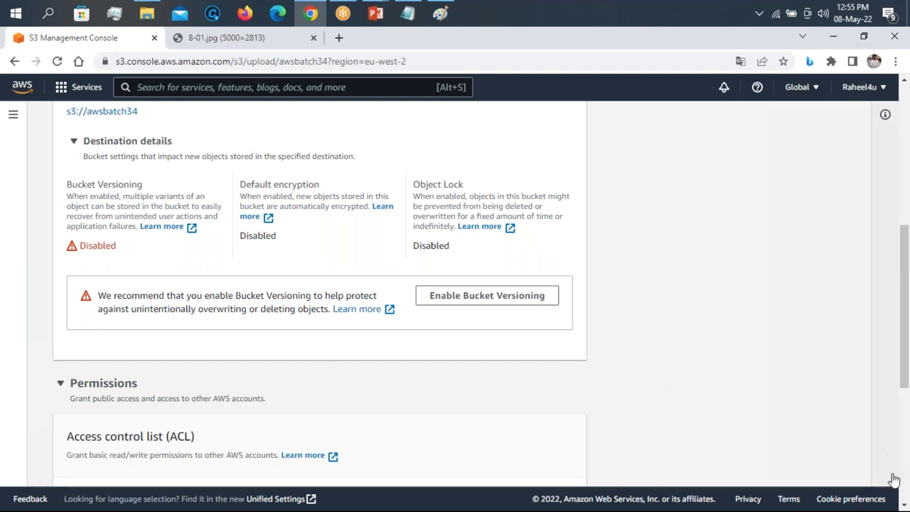
{"action": "scroll", "coordinate": [455, 298], "scroll_direction": "down", "scroll_amount": 4}
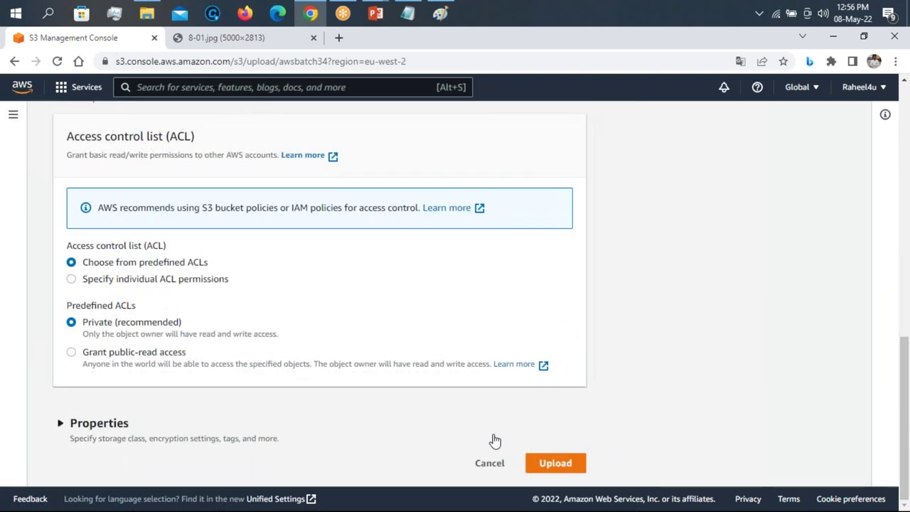
Expand the upload's properties and examine the storage class table
{"action": "left_click", "coordinate": [61, 425]}
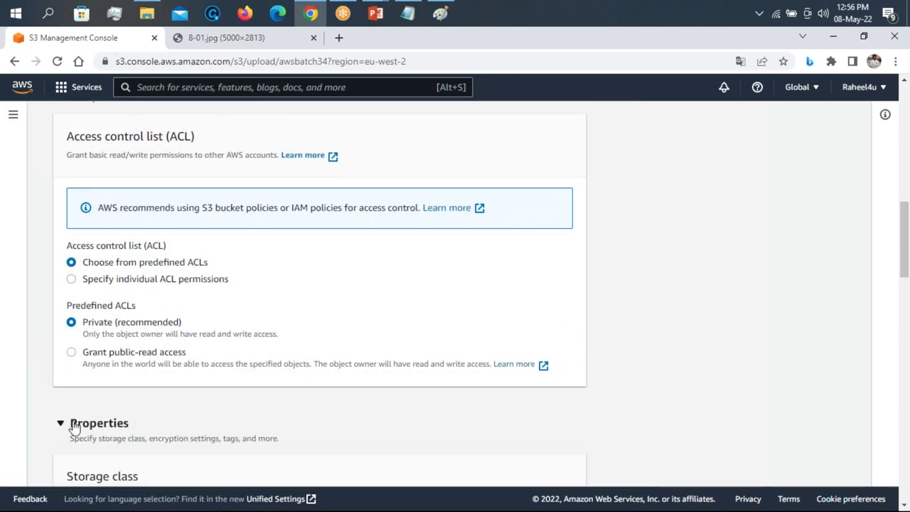
{"action": "left_click", "coordinate": [903, 505]}
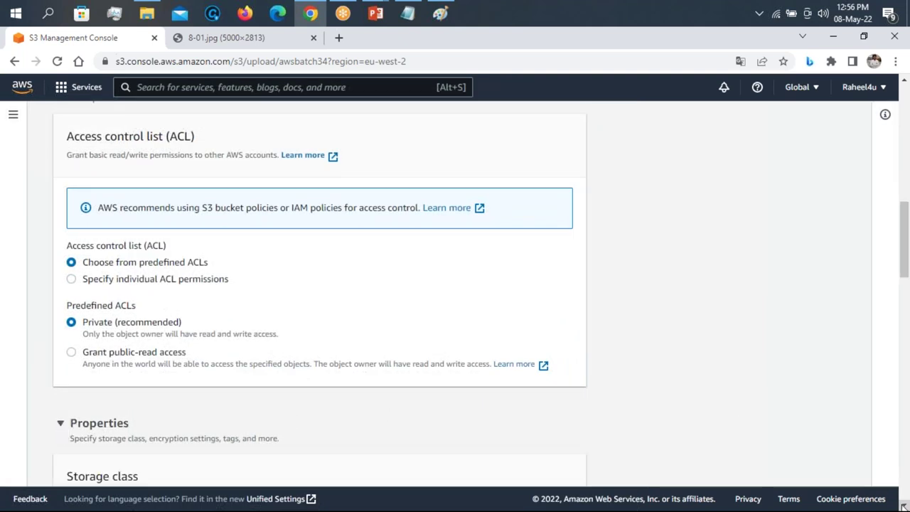
{"action": "left_click", "coordinate": [903, 505]}
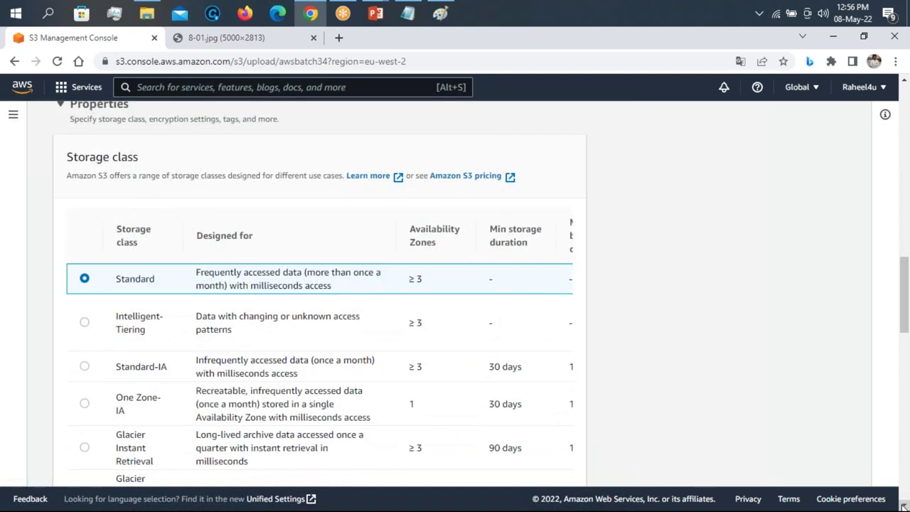
{"action": "left_click", "coordinate": [903, 505]}
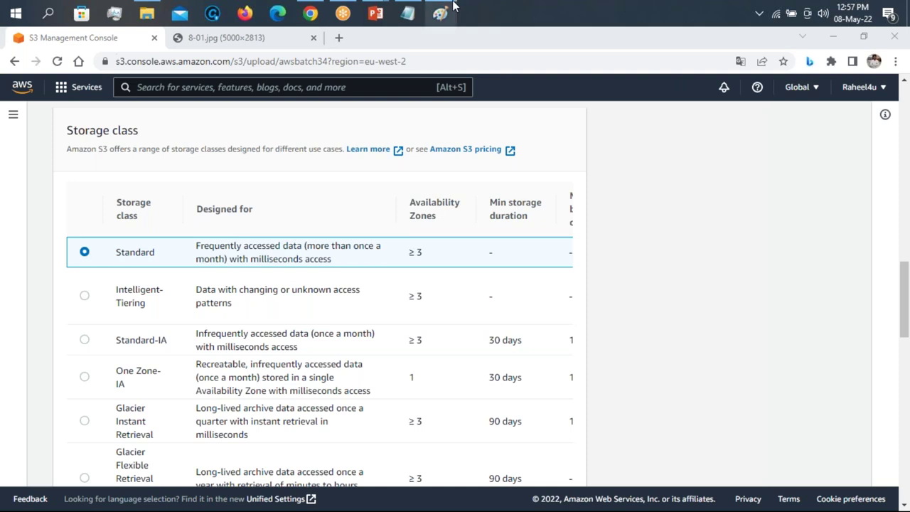
Switch to the Notepad notes and add the lines "20 lac", "15 lac", "10 lac" and "5 lac" after two blank lines
{"action": "left_click", "coordinate": [409, 11]}
{"action": "key", "text": "Return"}
{"action": "key", "text": "Return"}
{"action": "key", "text": "Return"}
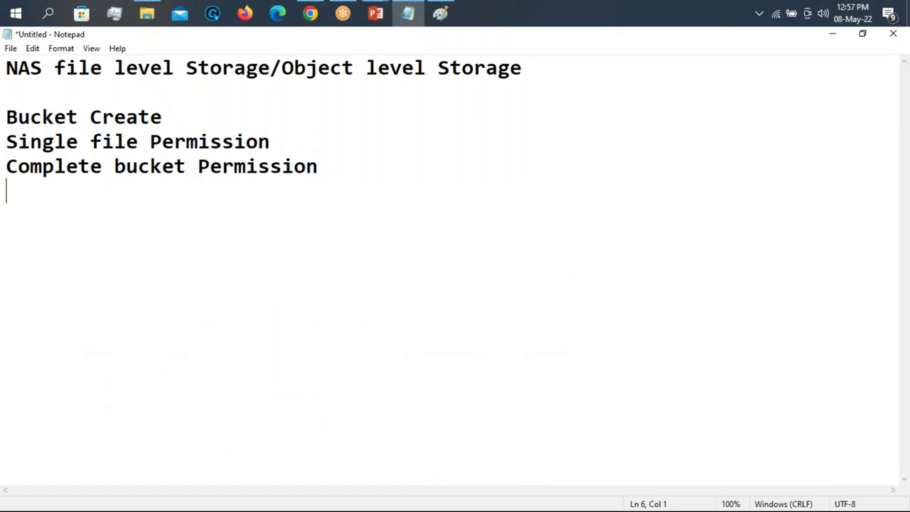
{"action": "type", "text": "20 lac"}
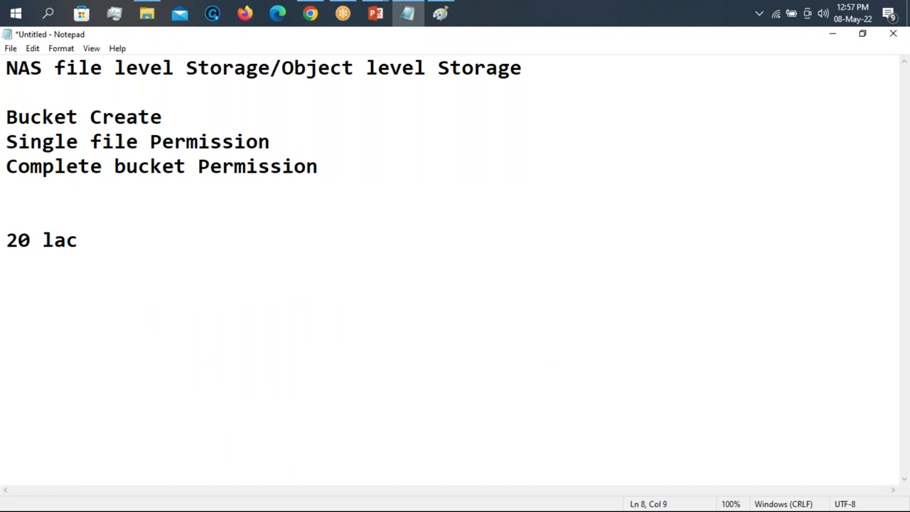
{"action": "key", "text": "Return"}
{"action": "type", "text": "15 lac"}
{"action": "key", "text": "Return"}
{"action": "type", "text": "10 lac"}
{"action": "key", "text": "Return"}
{"action": "type", "text": "5 lac"}
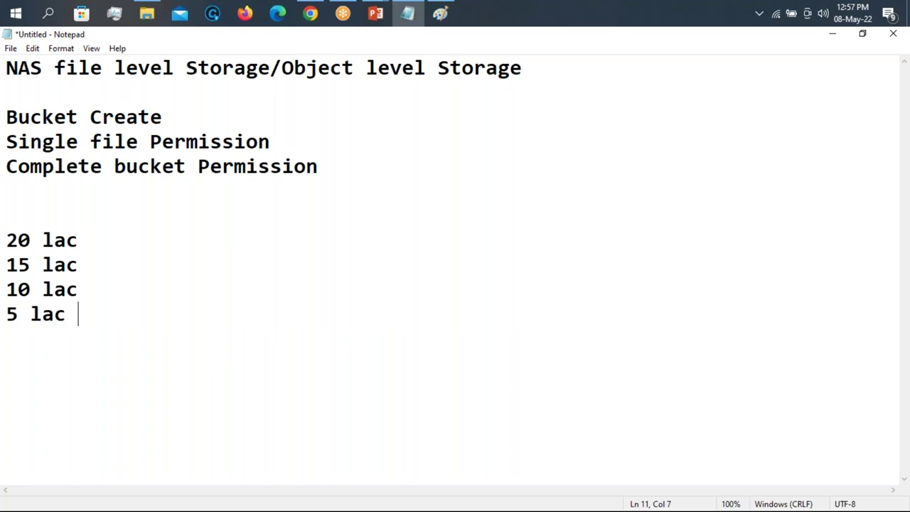
Add the lines "2 lac" and "20" below "5 lac", and return to the S3 upload page in the browser
{"action": "key", "text": "Return"}
{"action": "type", "text": "2 "}
{"action": "type", "text": "lac"}
{"action": "key", "text": "Return"}
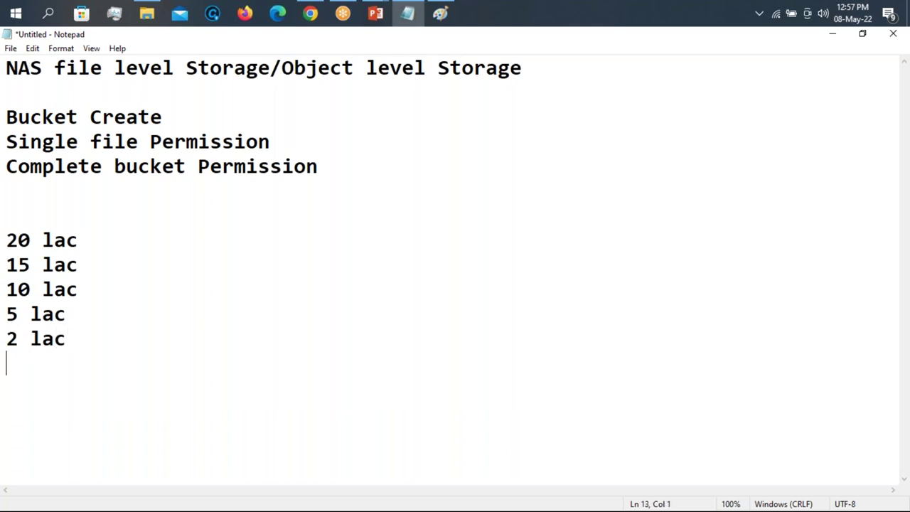
{"action": "type", "text": "20"}
{"action": "left_click", "coordinate": [91, 240]}
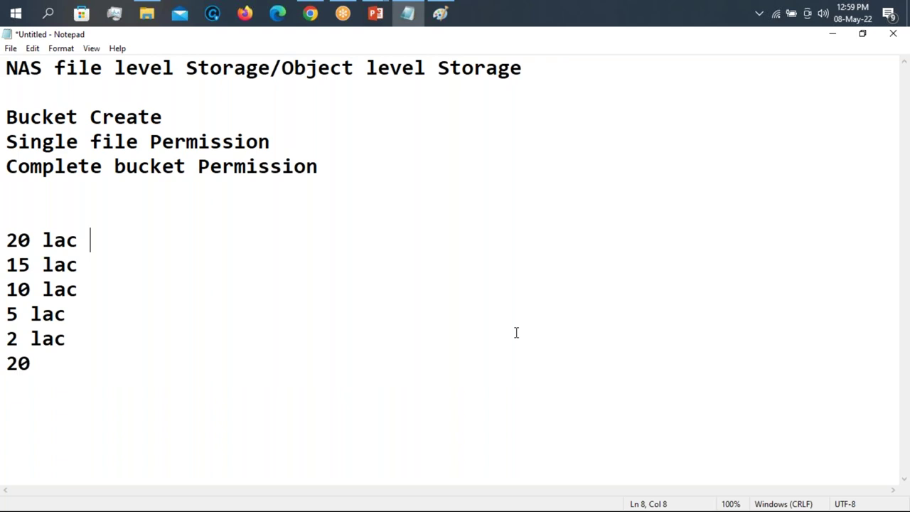
{"action": "left_click", "coordinate": [834, 40]}
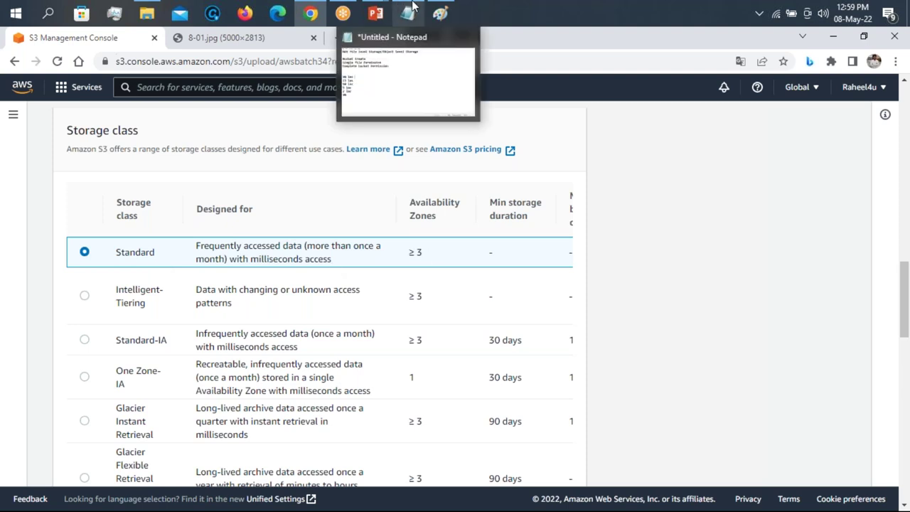
Switch to the New AWS-C02 Slides presentation in PowerPoint and view the S3 Standard Storage slide as a slide show, leaving the show after reading
{"action": "mouse_move", "coordinate": [434, 7]}
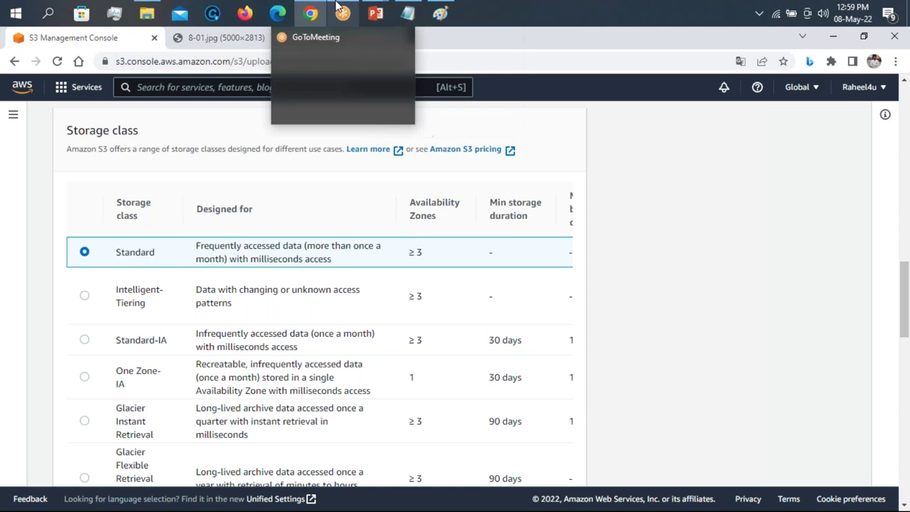
{"action": "mouse_move", "coordinate": [372, 6]}
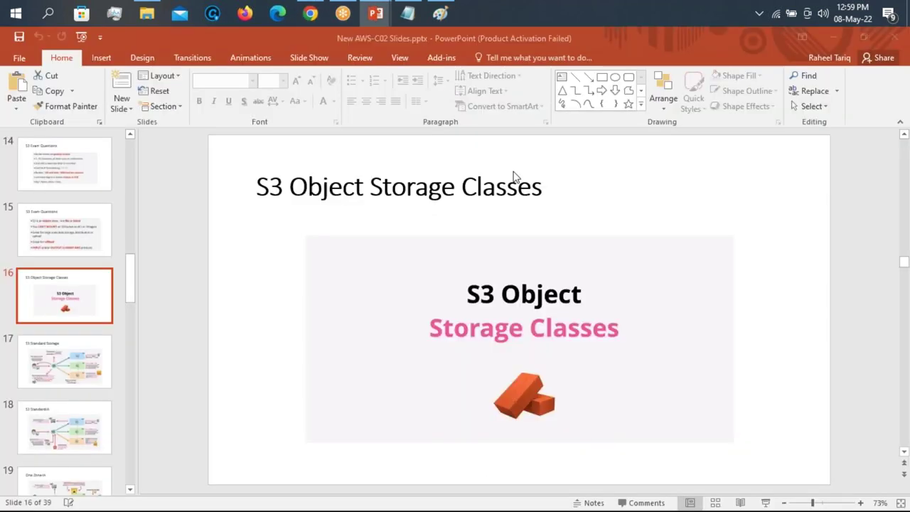
{"action": "left_click", "coordinate": [451, 89]}
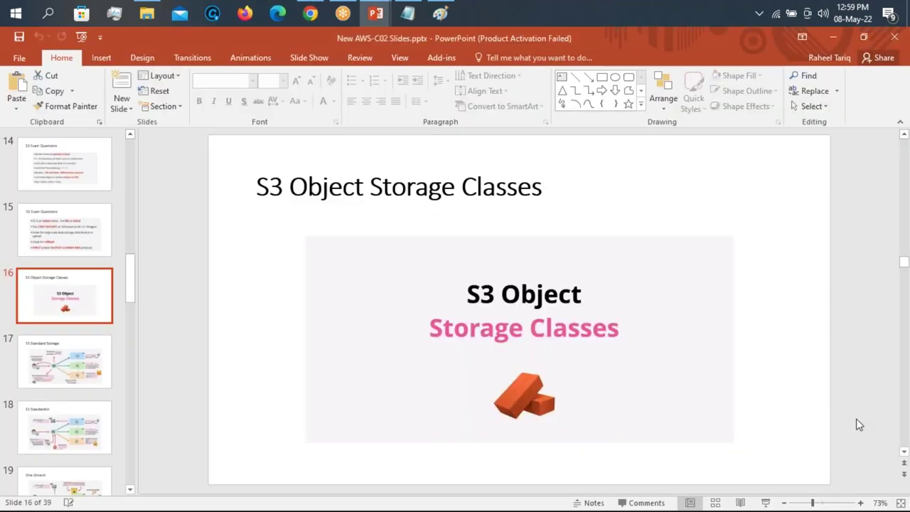
{"action": "scroll", "coordinate": [859, 426], "scroll_direction": "down", "scroll_amount": 1}
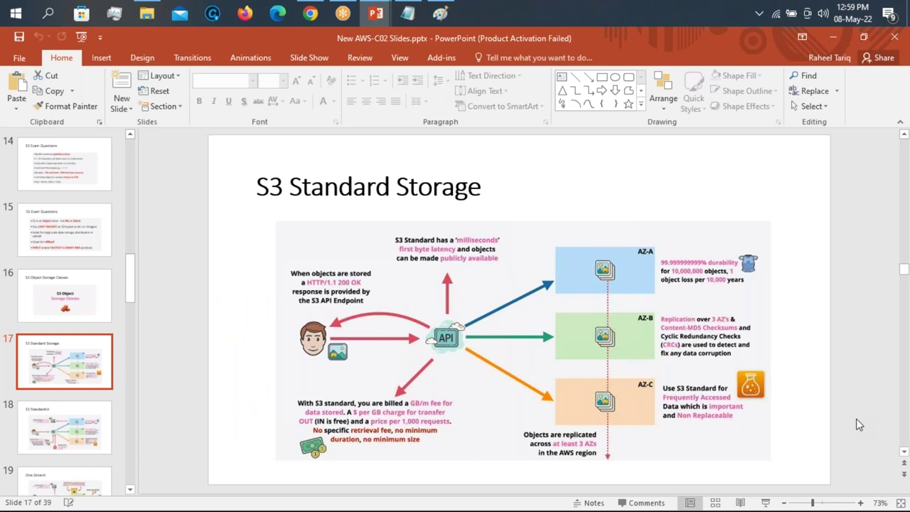
{"action": "left_click", "coordinate": [766, 503]}
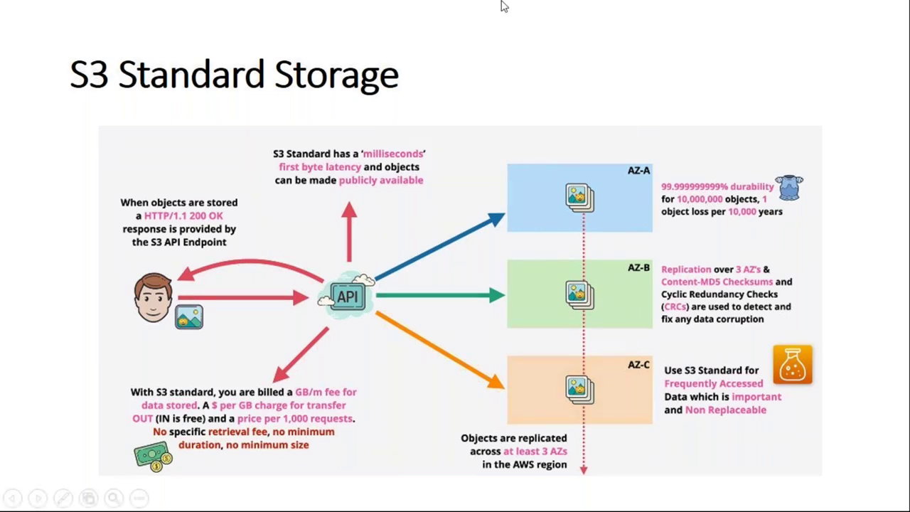
{"action": "key", "text": "Escape"}
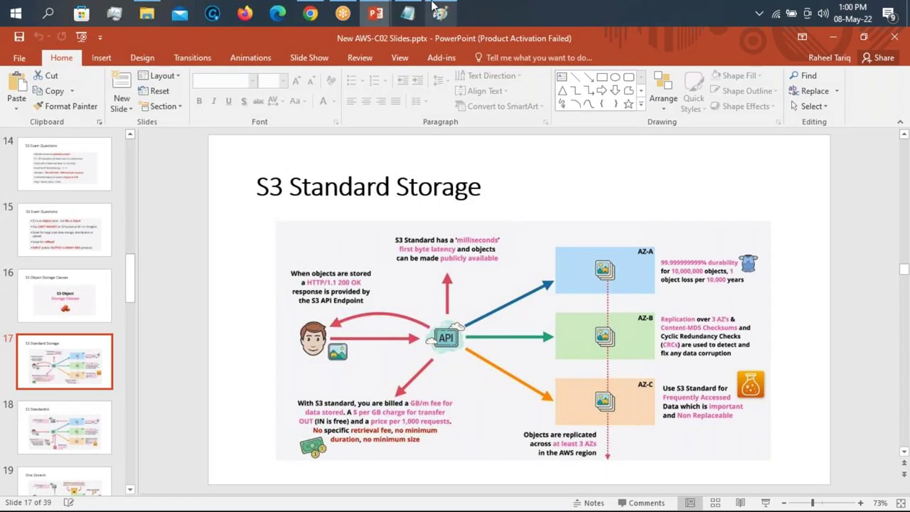
Switch to the Notepad notes and start a line reading "1 file 3 copies" after a blank line below "20"
{"action": "left_click", "coordinate": [418, 9]}
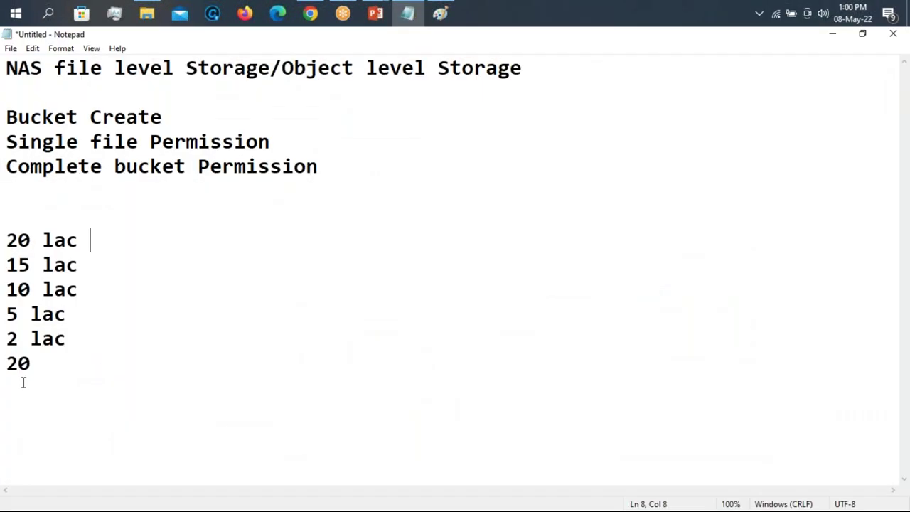
{"action": "left_click", "coordinate": [54, 364]}
{"action": "key", "text": "Return"}
{"action": "key", "text": "Return"}
{"action": "type", "text": "1 f"}
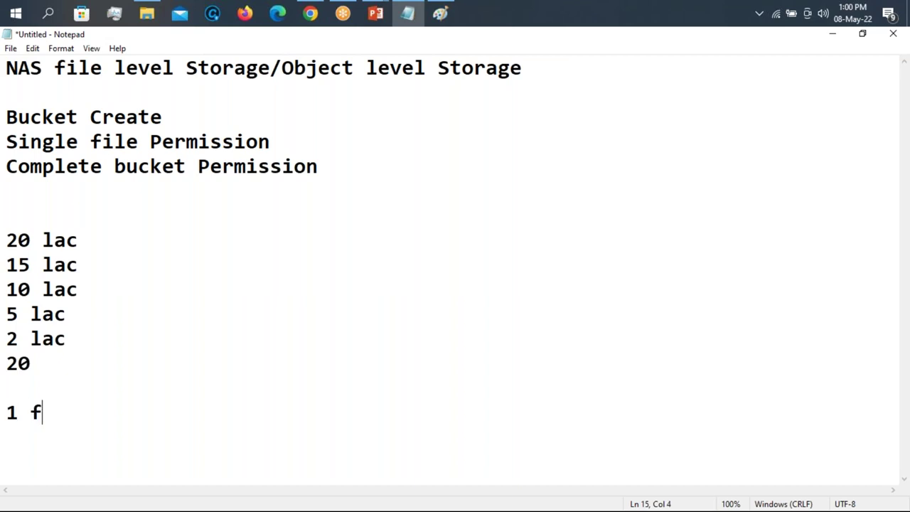
{"action": "type", "text": "ile  3"}
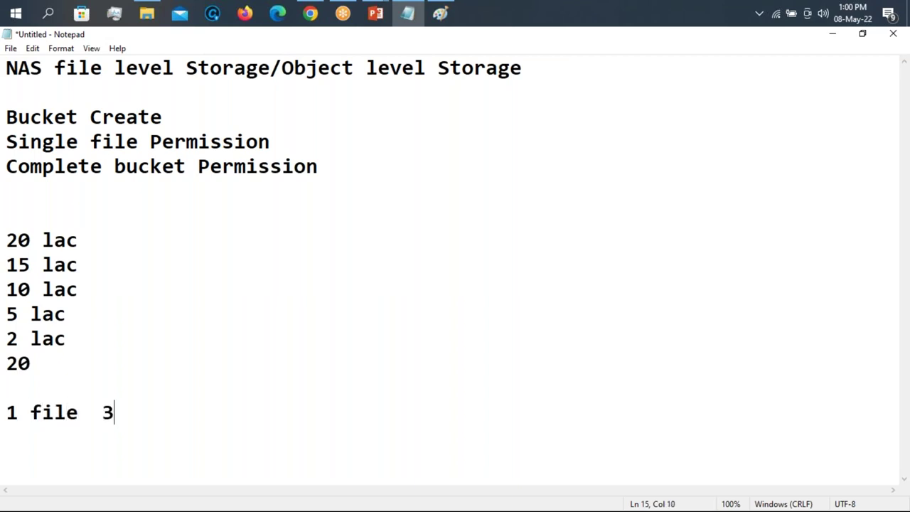
{"action": "type", "text": " cpo"}
{"action": "key", "text": "BackSpace"}
{"action": "key", "text": "BackSpace"}
{"action": "type", "text": "ope"}
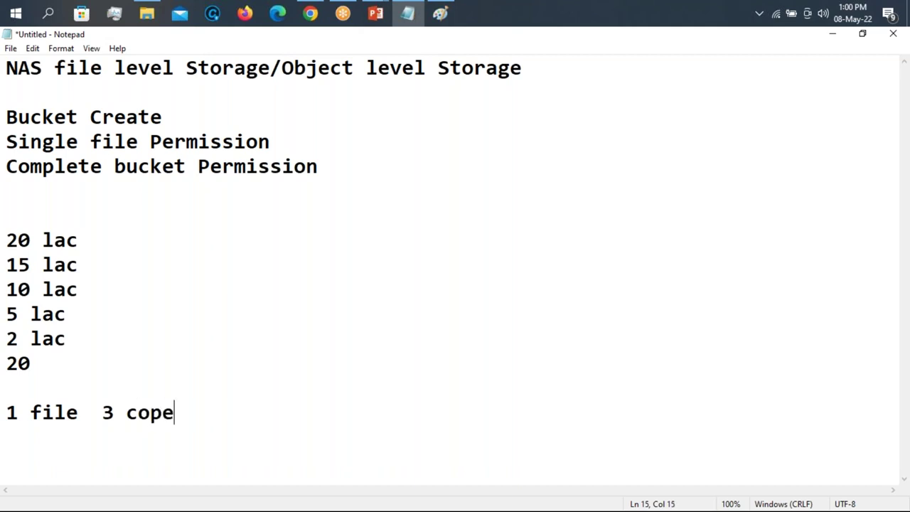
{"action": "key", "text": "BackSpace"}
{"action": "type", "text": "ies"}
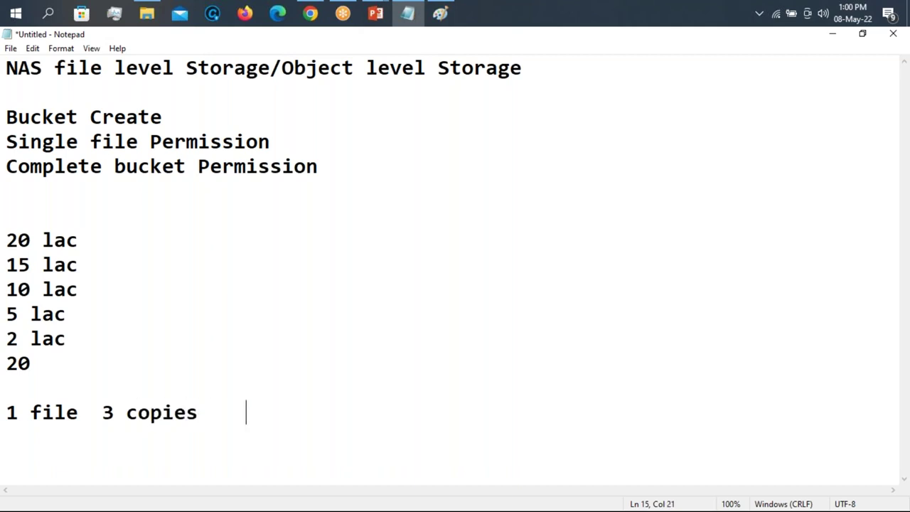
Extend the "1 file 3 copies" line with "3 zones"
{"action": "key", "text": "BackSpace"}
{"action": "type", "text": "3 zon"}
{"action": "type", "text": "es"}
{"action": "key", "text": "BackSpace"}
{"action": "type", "text": "s"}
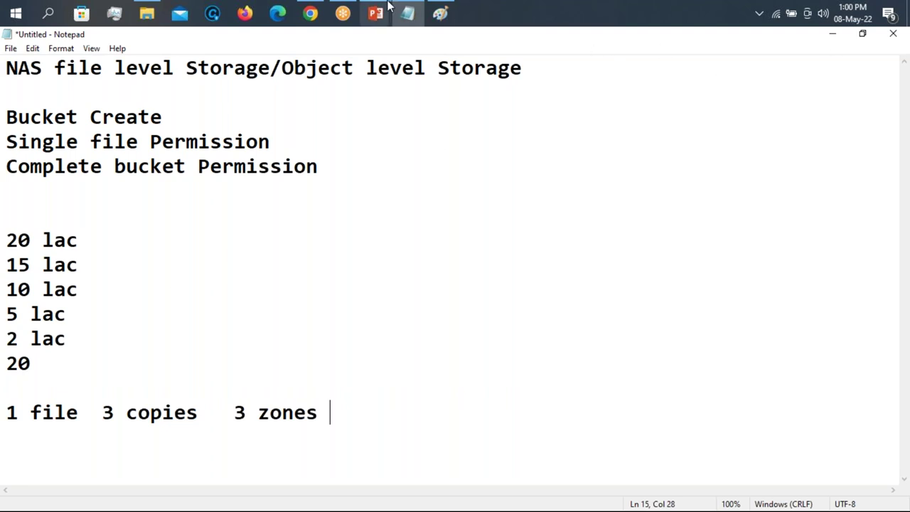
{"action": "mouse_move", "coordinate": [380, 11]}
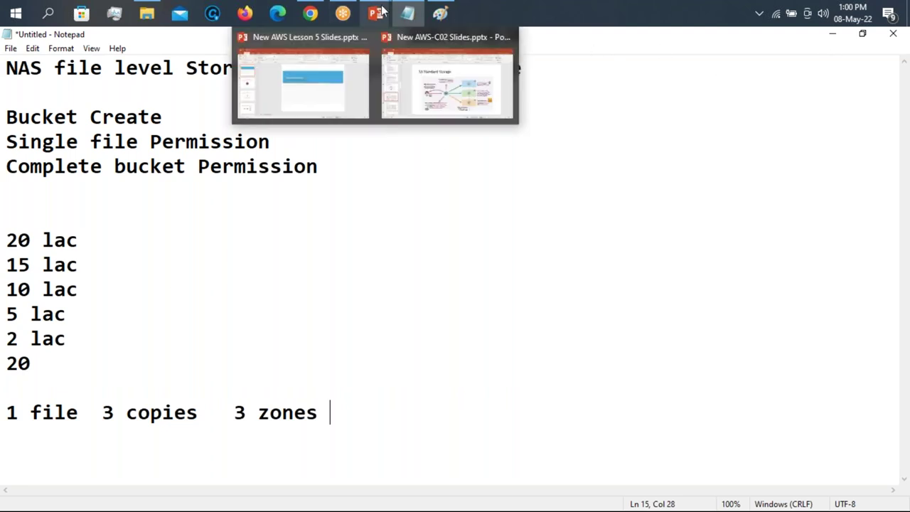
{"action": "left_click", "coordinate": [437, 68]}
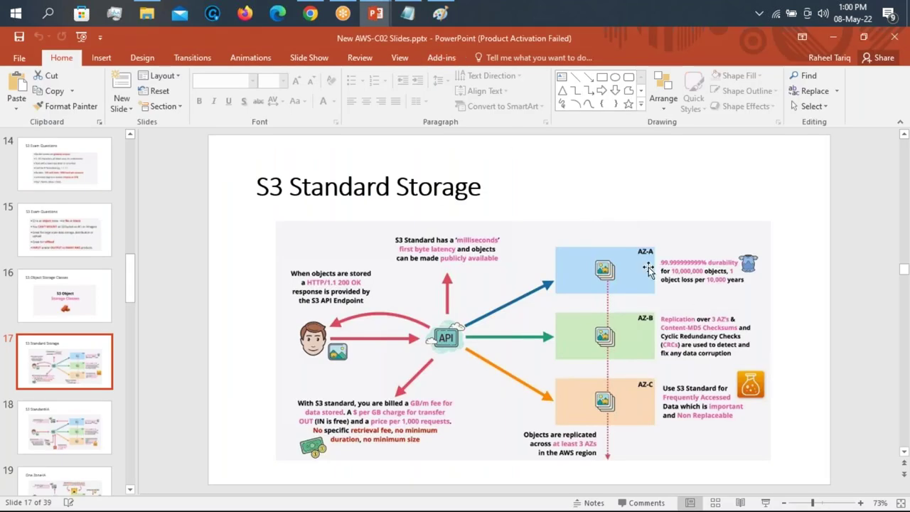
{"action": "left_click", "coordinate": [407, 13]}
{"action": "key", "text": "Return"}
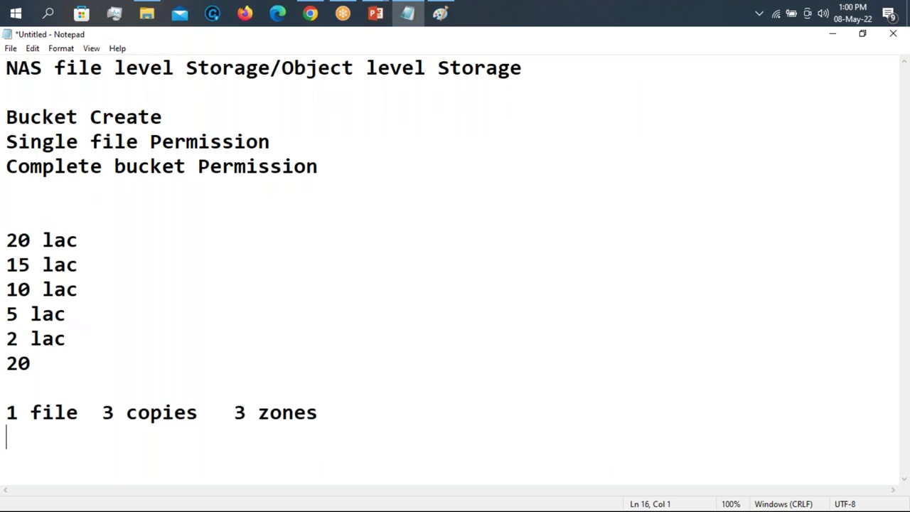
{"action": "type", "text": "99999999"}
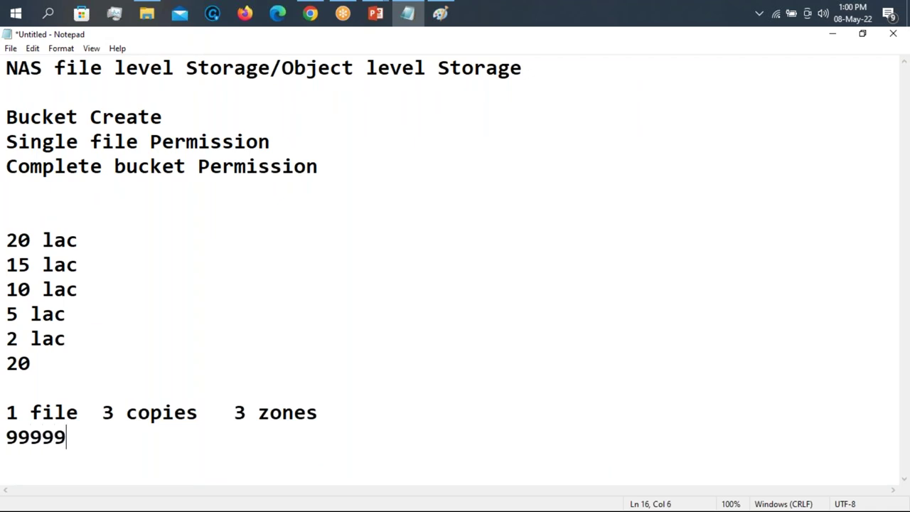
{"action": "type", "text": "999"}
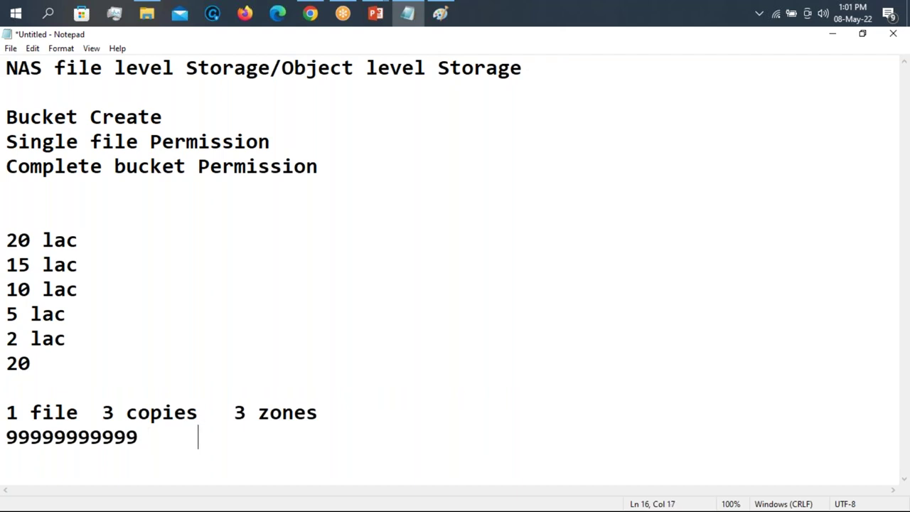
Append "10000 files next 1000 year 1 file lost chance" to the line of nines, and return to the S3 Standard Storage slide in PowerPoint
{"action": "type", "text": "10000 "}
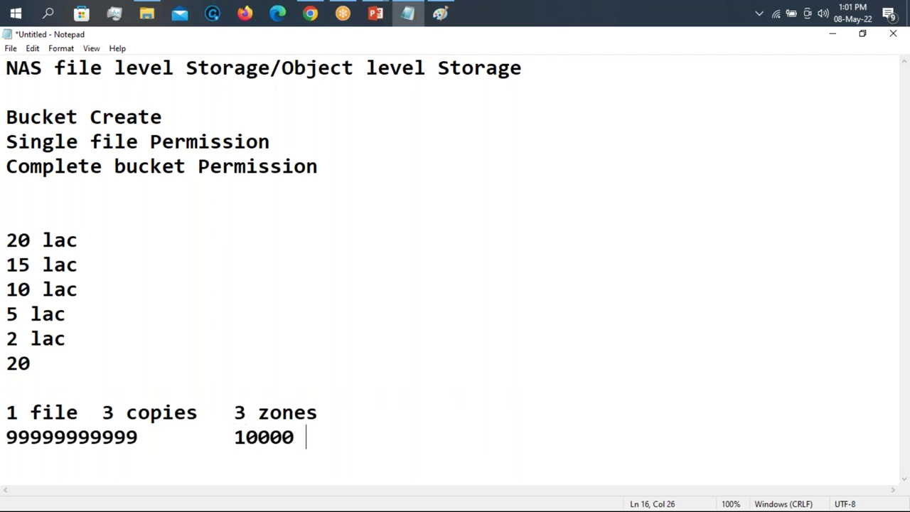
{"action": "type", "text": "files  "}
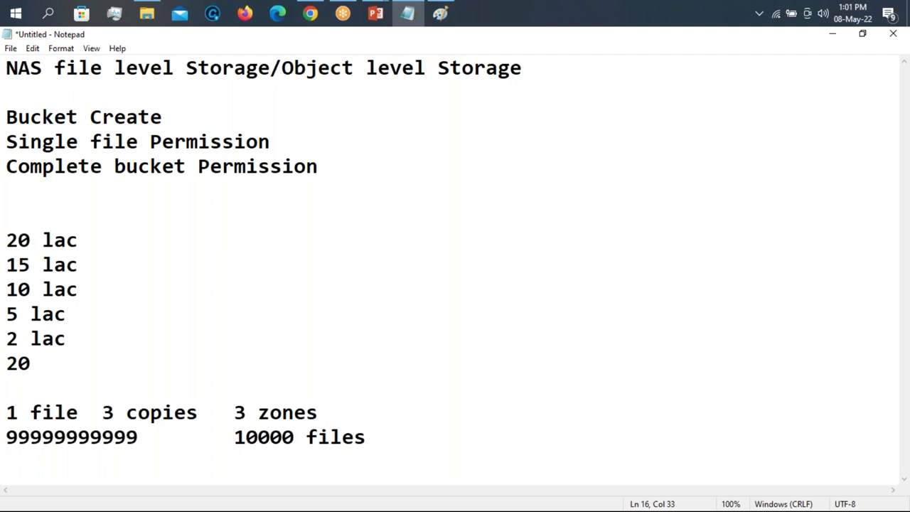
{"action": "type", "text": "next "}
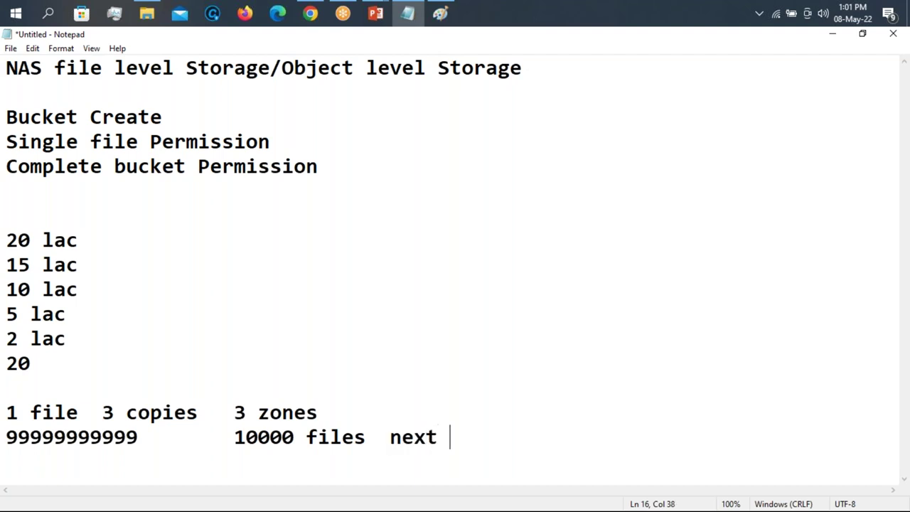
{"action": "type", "text": "1000 year "}
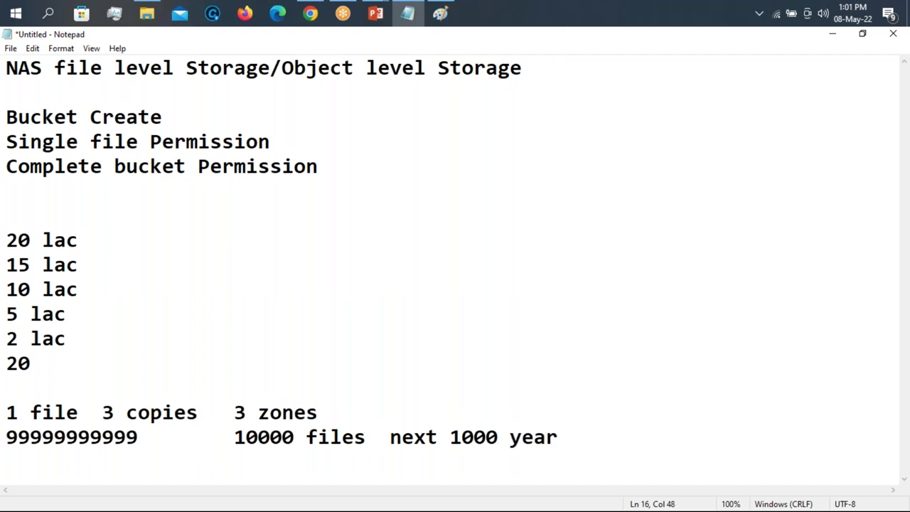
{"action": "type", "text": "1 file lost chance"}
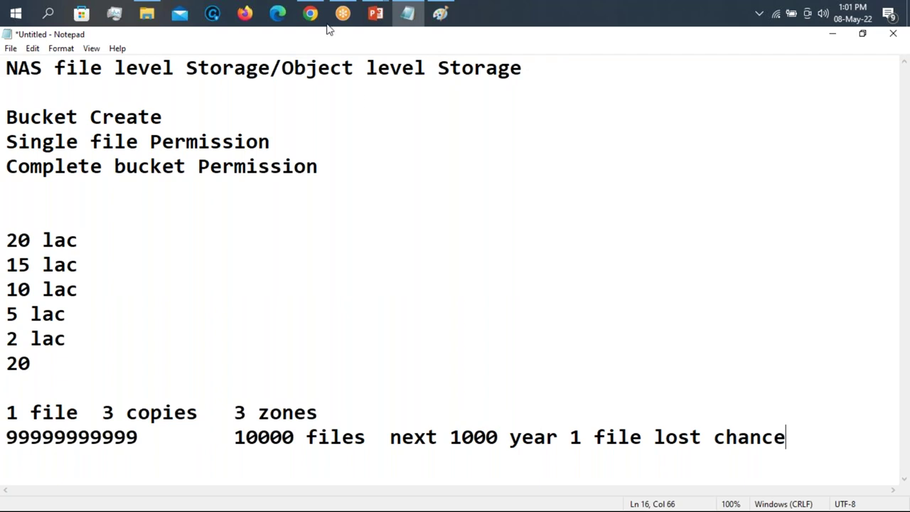
{"action": "mouse_move", "coordinate": [375, 7]}
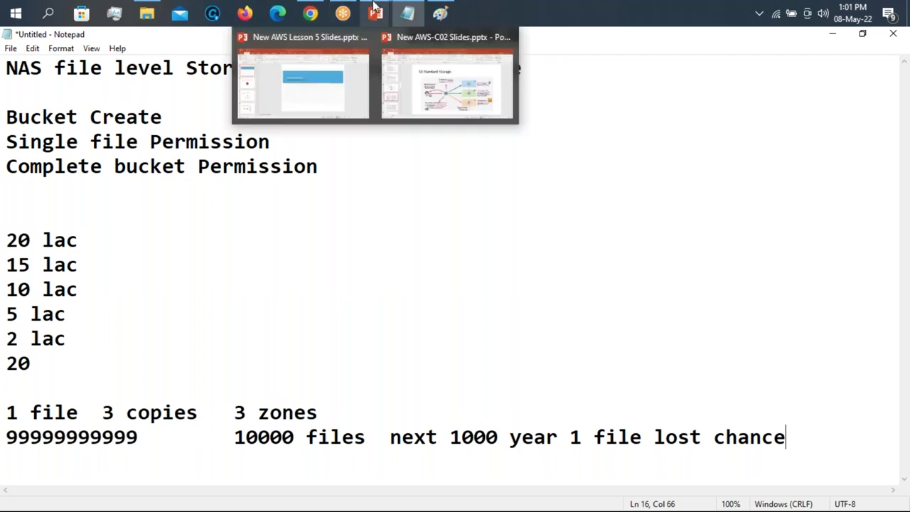
{"action": "left_click", "coordinate": [445, 78]}
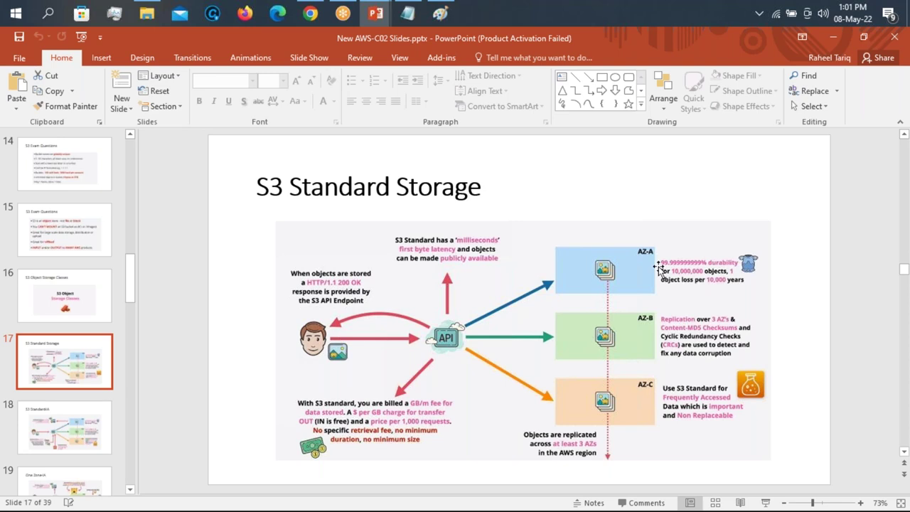
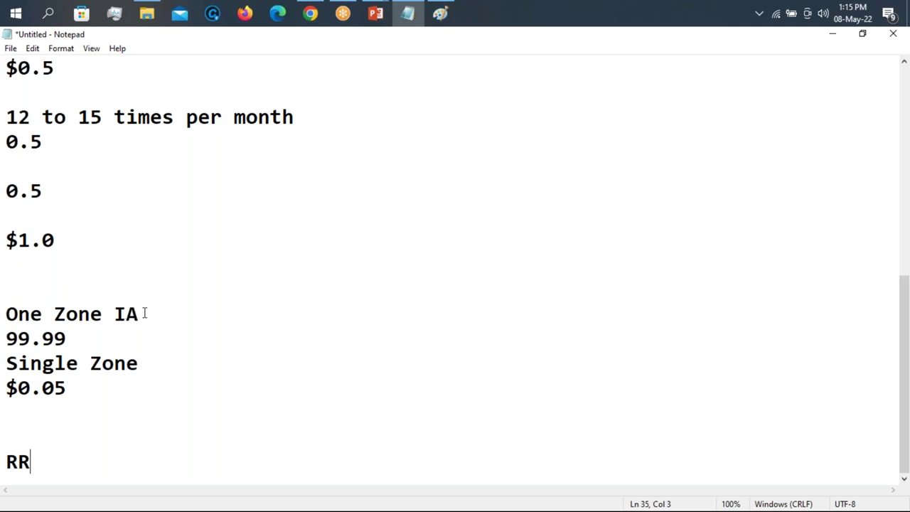
Switch to the S3 upload page in Chrome and examine the Reduced redundancy storage class, highlighting its name and description
{"action": "left_click", "coordinate": [310, 13]}
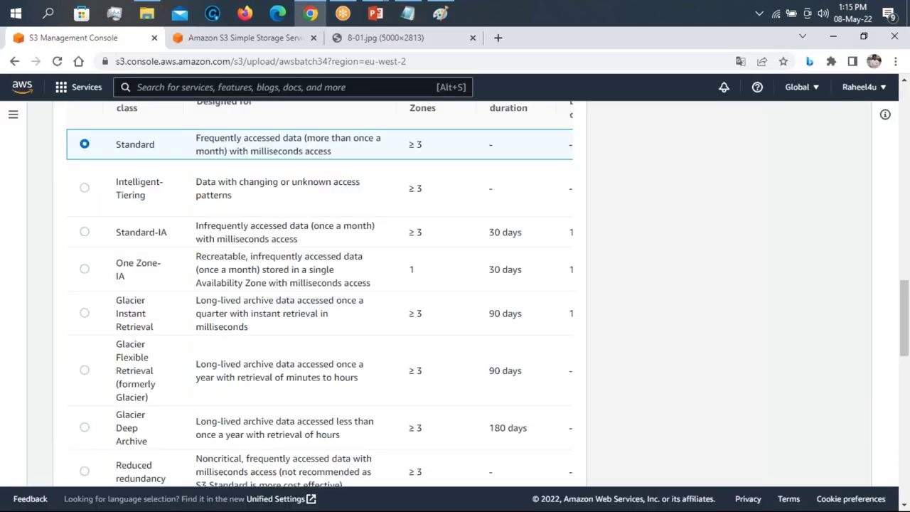
{"action": "scroll", "coordinate": [903, 505], "scroll_direction": "down", "scroll_amount": 1}
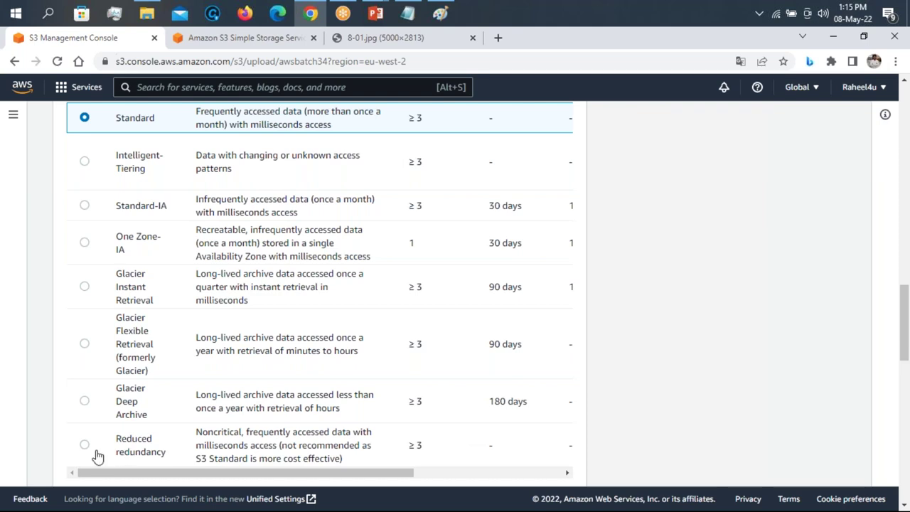
{"action": "left_click_drag", "start_coordinate": [116, 441], "coordinate": [371, 460]}
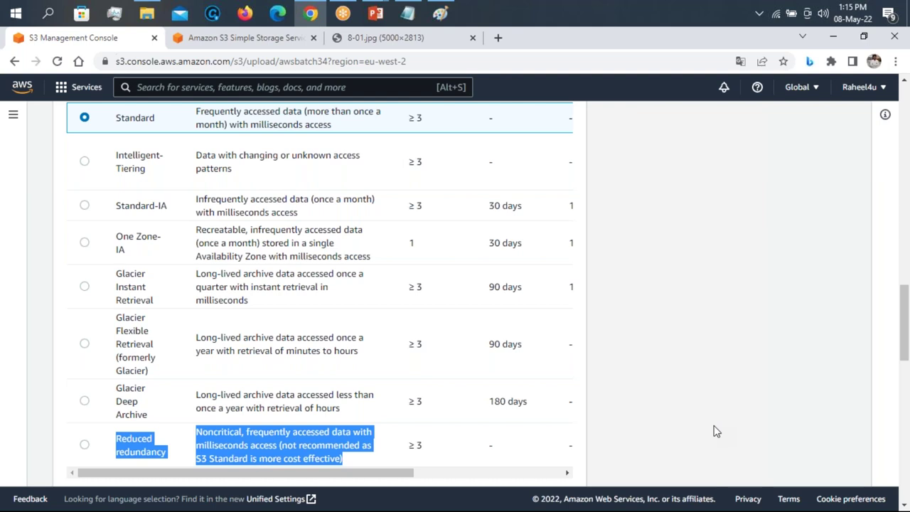
{"action": "left_click", "coordinate": [687, 358]}
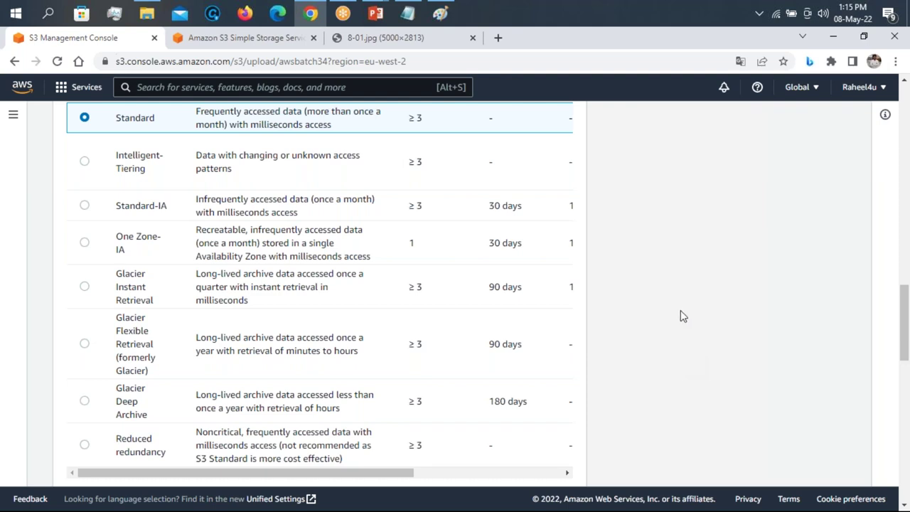
Switch to the New AWS-C02 Slides presentation in PowerPoint and advance from One Zone-IA to the S3 Glacier Storage slide
{"action": "mouse_move", "coordinate": [375, 13]}
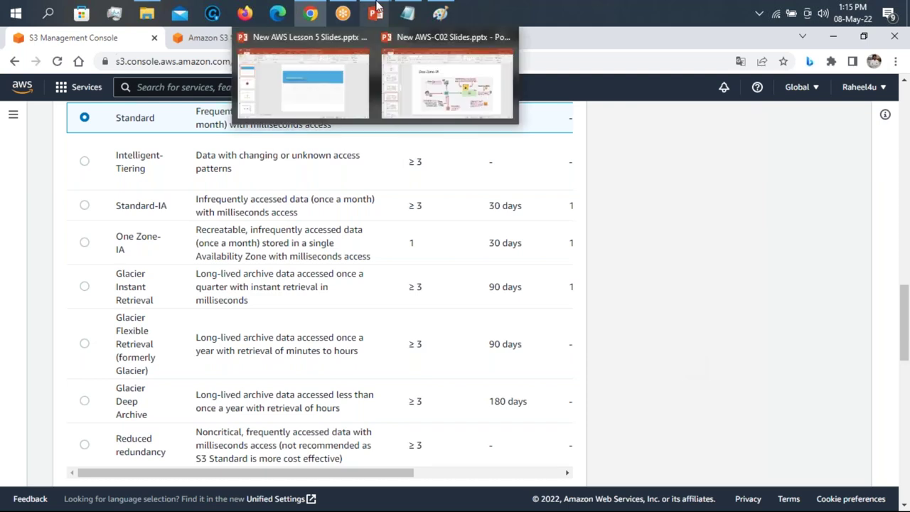
{"action": "left_click", "coordinate": [461, 87]}
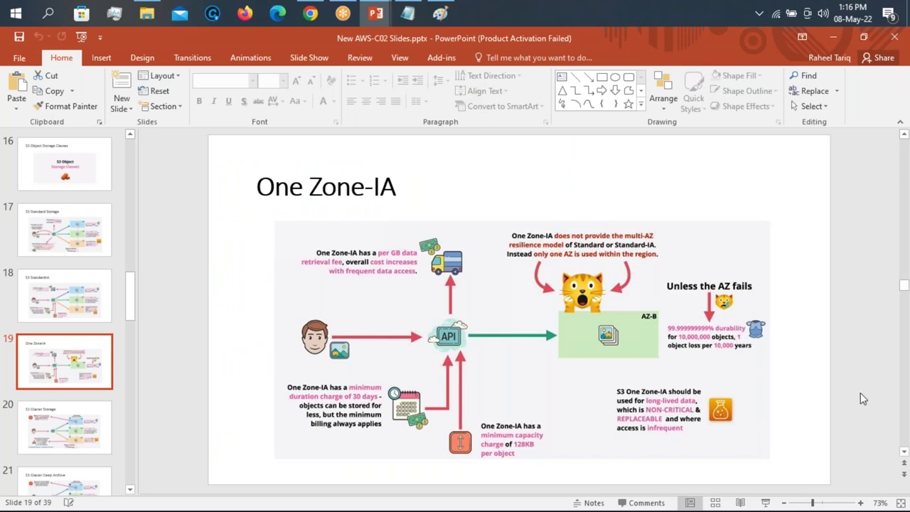
{"action": "key", "text": "Page_Down"}
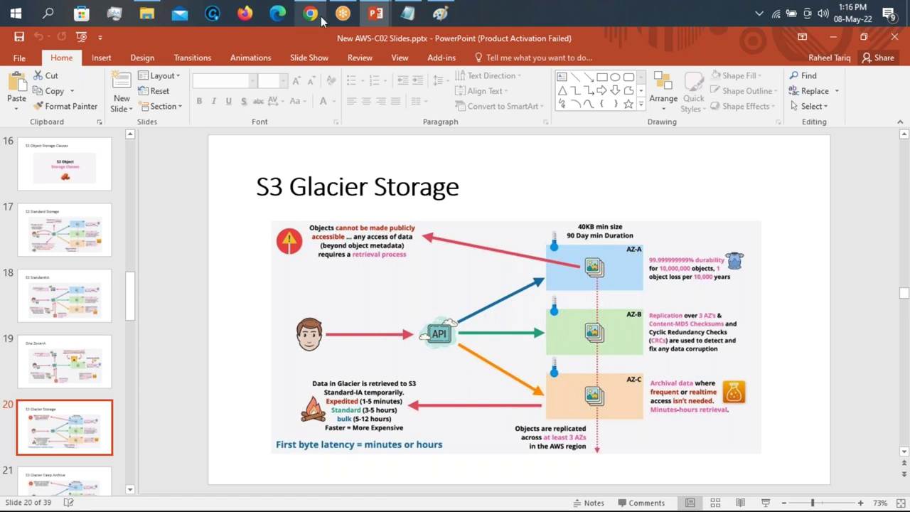
Return to the S3 upload page in Chrome and choose Glacier Instant Retrieval as the storage class
{"action": "mouse_move", "coordinate": [310, 13]}
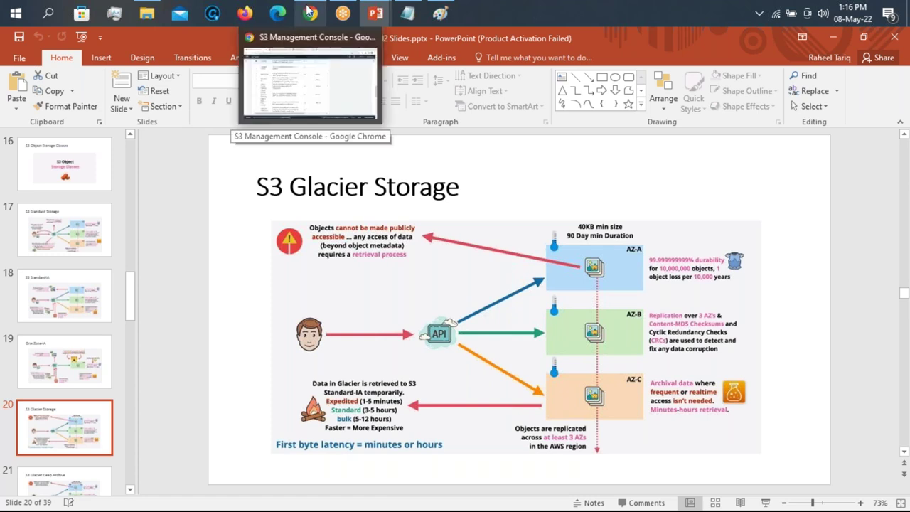
{"action": "left_click", "coordinate": [310, 12]}
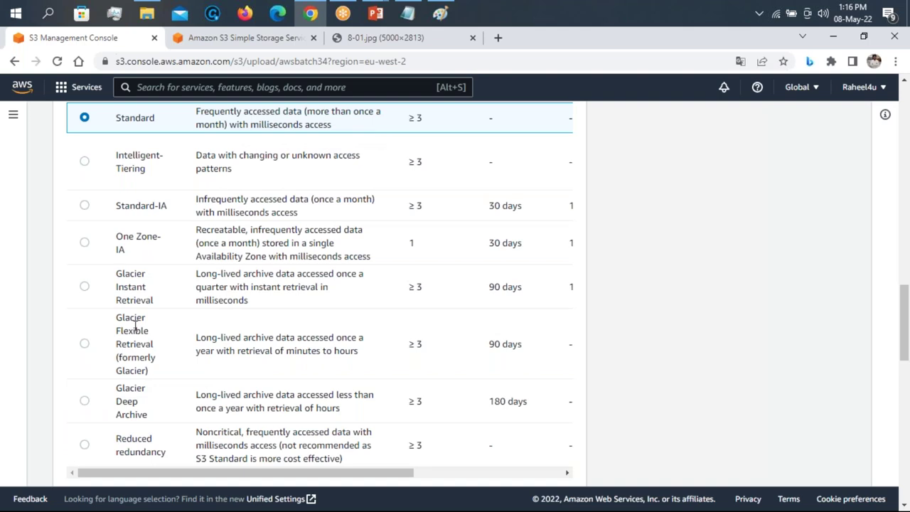
{"action": "left_click", "coordinate": [85, 302]}
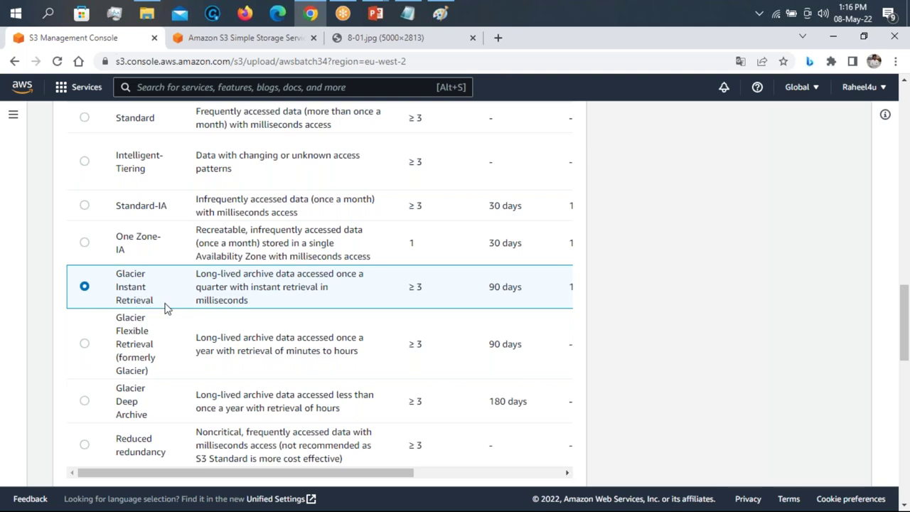
{"action": "left_click", "coordinate": [408, 12]}
{"action": "key", "text": "BackSpace"}
{"action": "key", "text": "BackSpace"}
{"action": "type", "text": "G "}
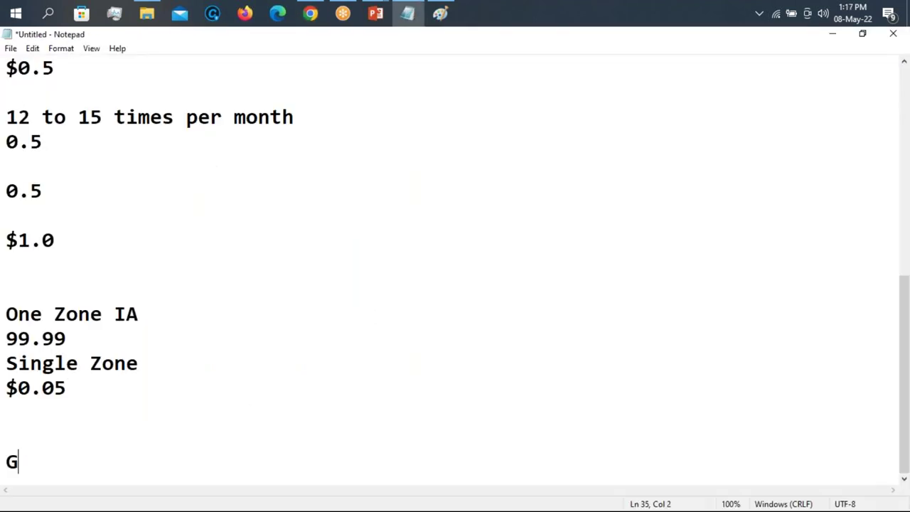
{"action": "type", "text": "Class"}
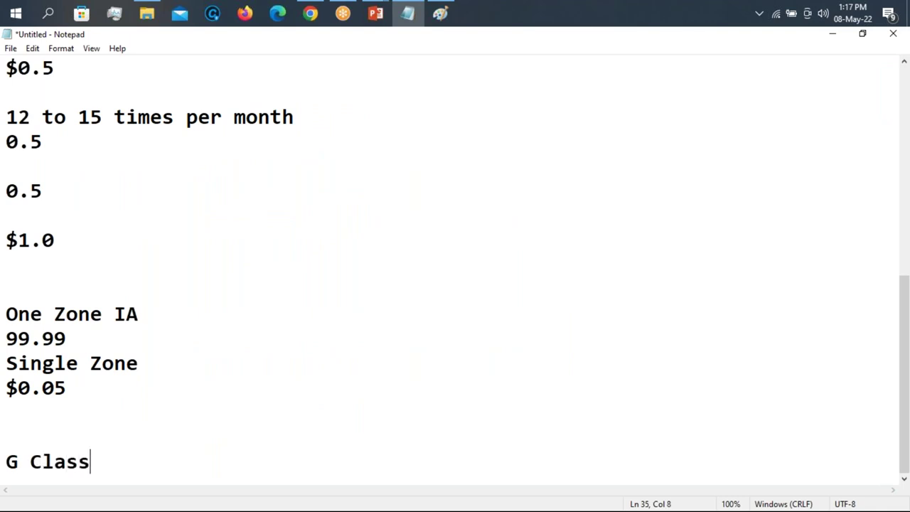
{"action": "key", "text": "Return"}
{"action": "type", "text": "99"}
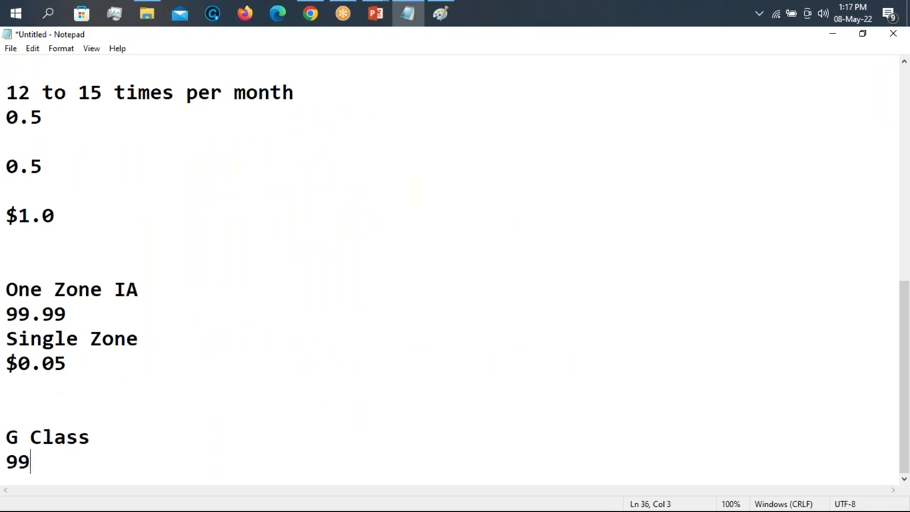
{"action": "type", "text": "999999"}
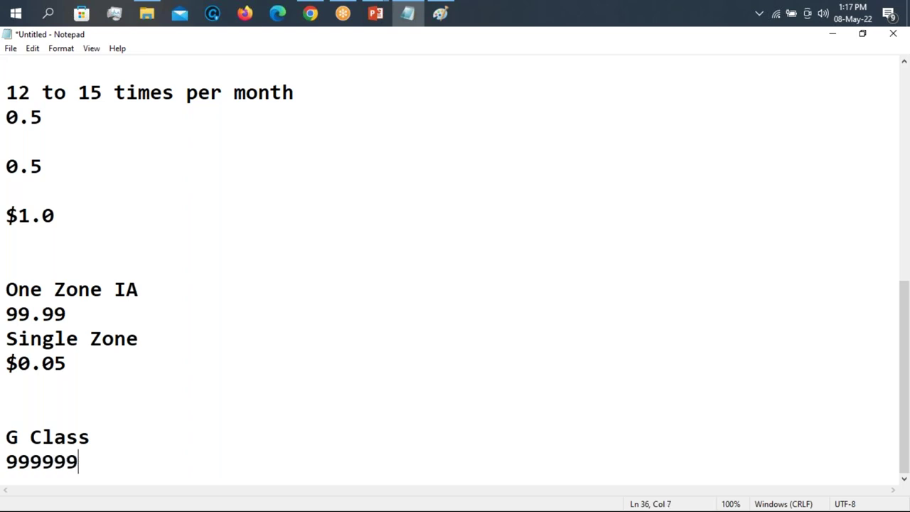
{"action": "type", "text": "9999"}
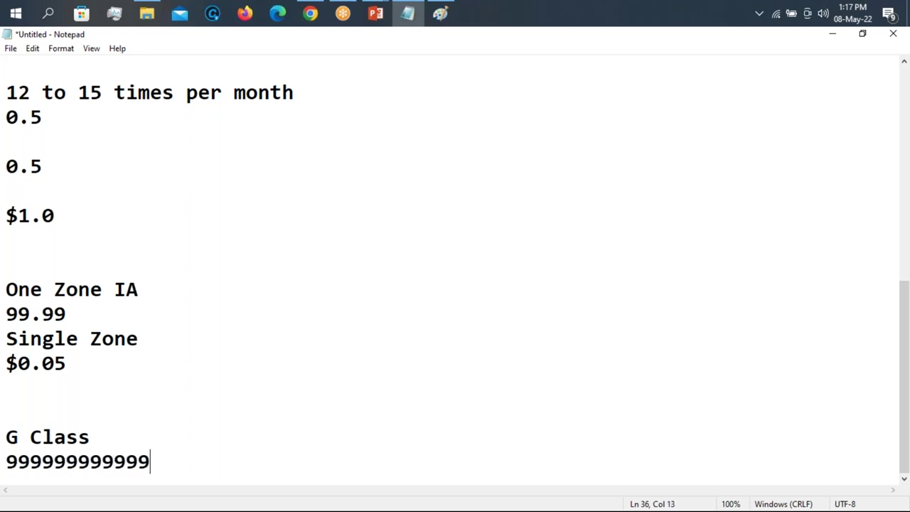
Add "3 copies" under the G Class durability line, and return to the S3 upload page in Chrome
{"action": "key", "text": "Return"}
{"action": "type", "text": "3 "}
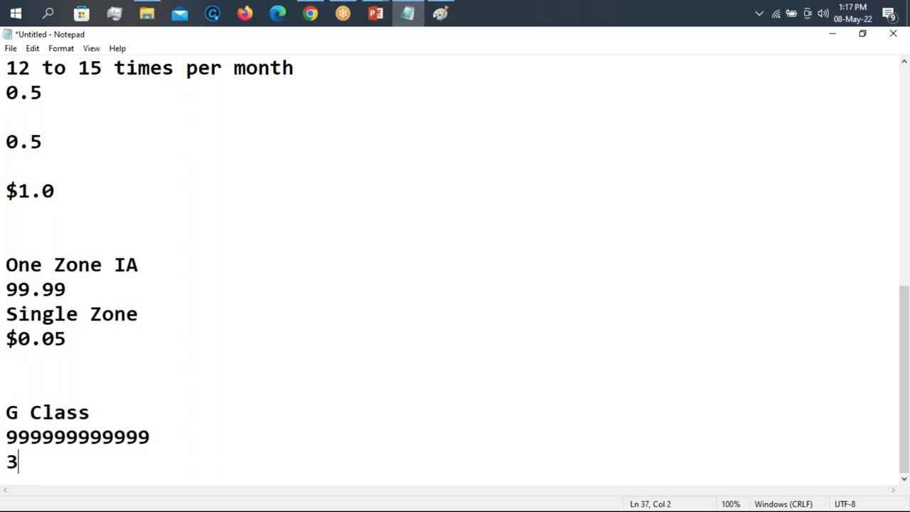
{"action": "type", "text": "copies"}
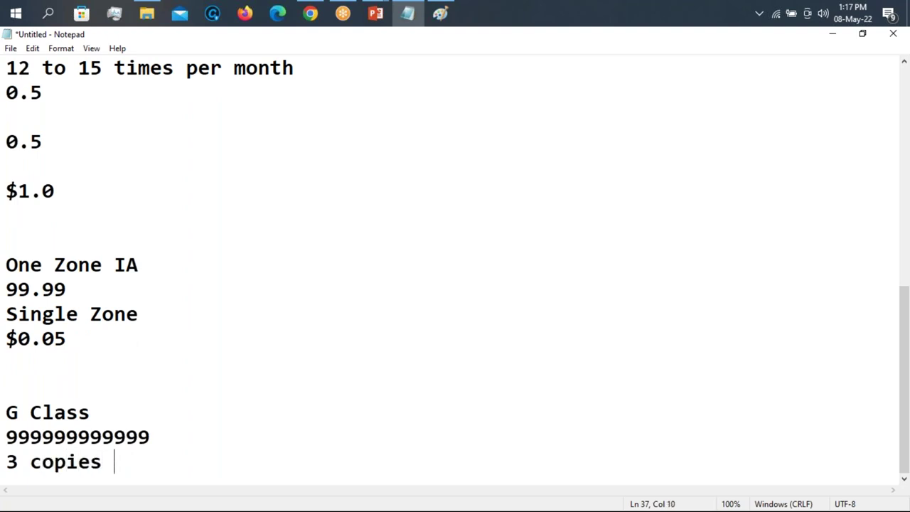
{"action": "key", "text": "Return"}
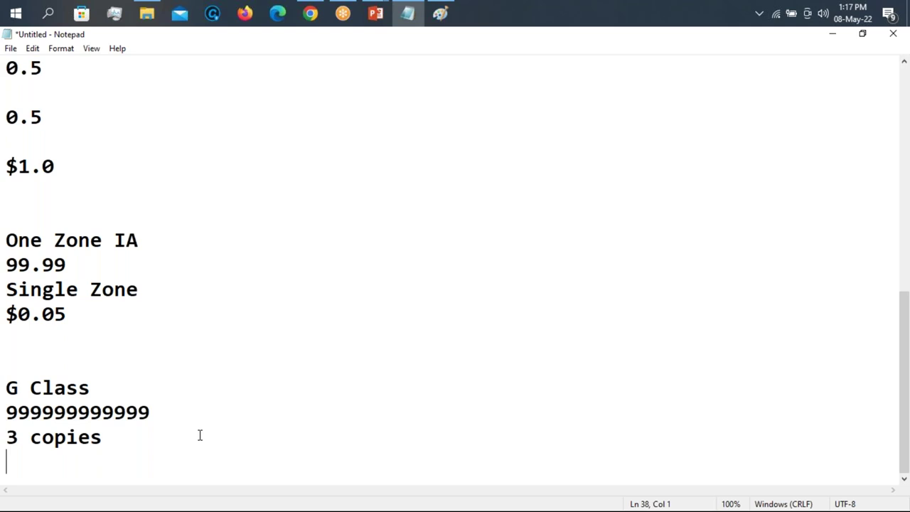
{"action": "left_click", "coordinate": [831, 34]}
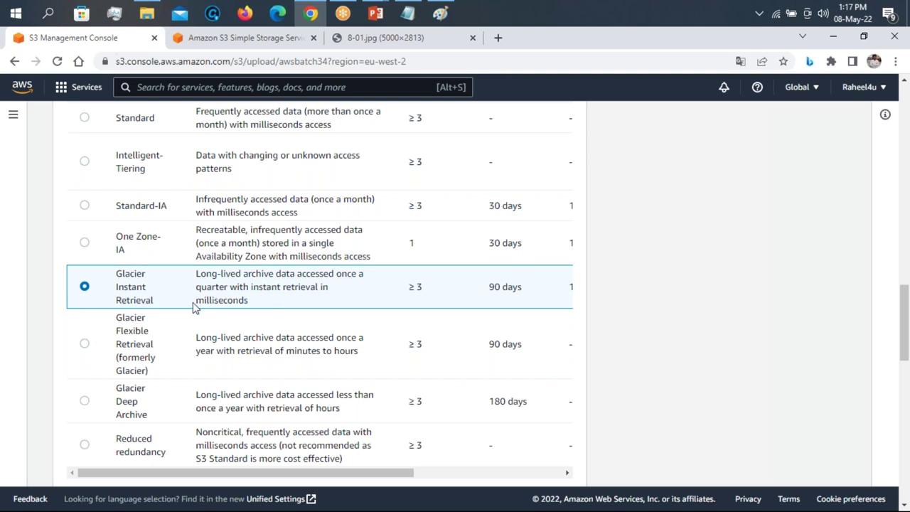
Examine the retrieval times of Glacier Instant Retrieval, Glacier Flexible Retrieval and Glacier Deep Archive, highlighting each in its description
{"action": "left_click_drag", "start_coordinate": [196, 300], "coordinate": [249, 301]}
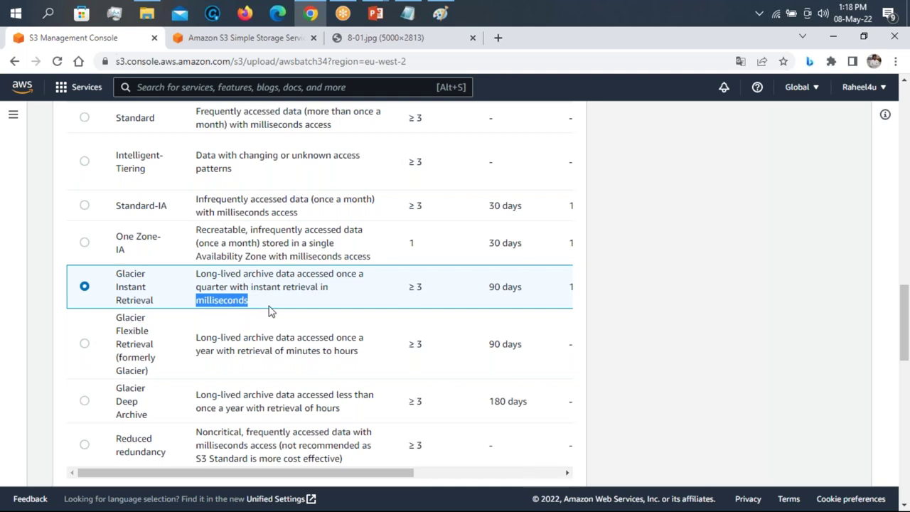
{"action": "left_click", "coordinate": [709, 359]}
{"action": "left_click_drag", "start_coordinate": [905, 329], "coordinate": [906, 303]}
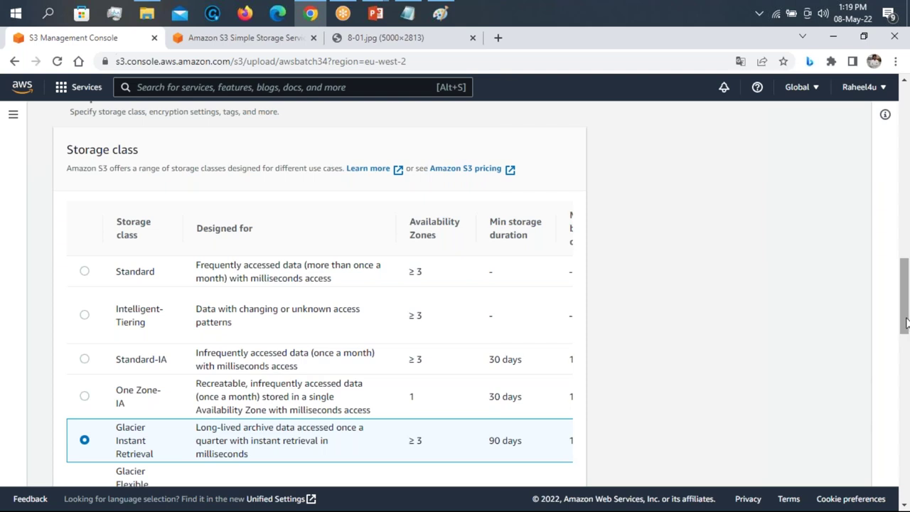
{"action": "left_click_drag", "start_coordinate": [906, 324], "coordinate": [906, 350]}
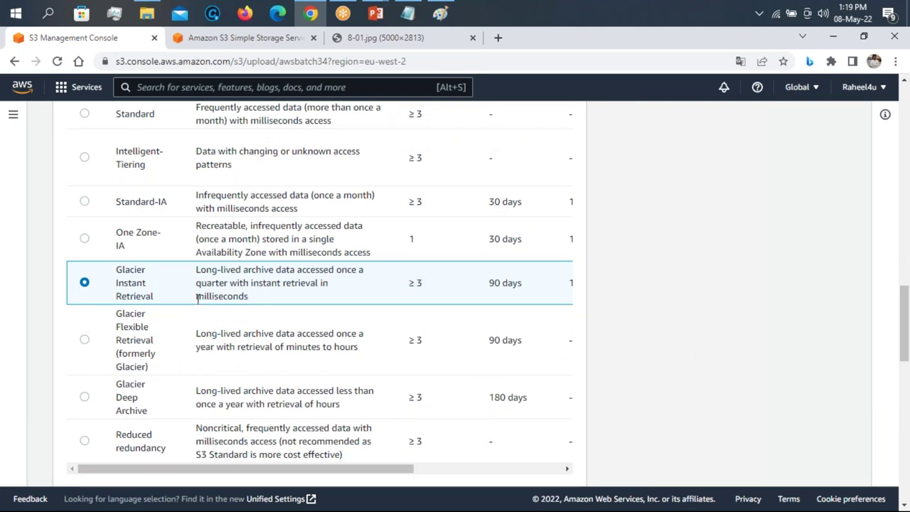
{"action": "left_click_drag", "start_coordinate": [197, 298], "coordinate": [254, 307]}
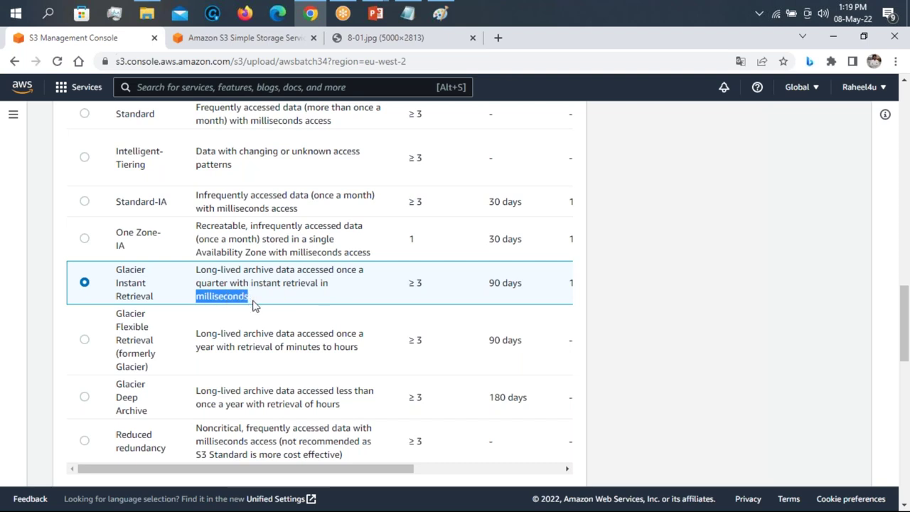
{"action": "left_click", "coordinate": [284, 370]}
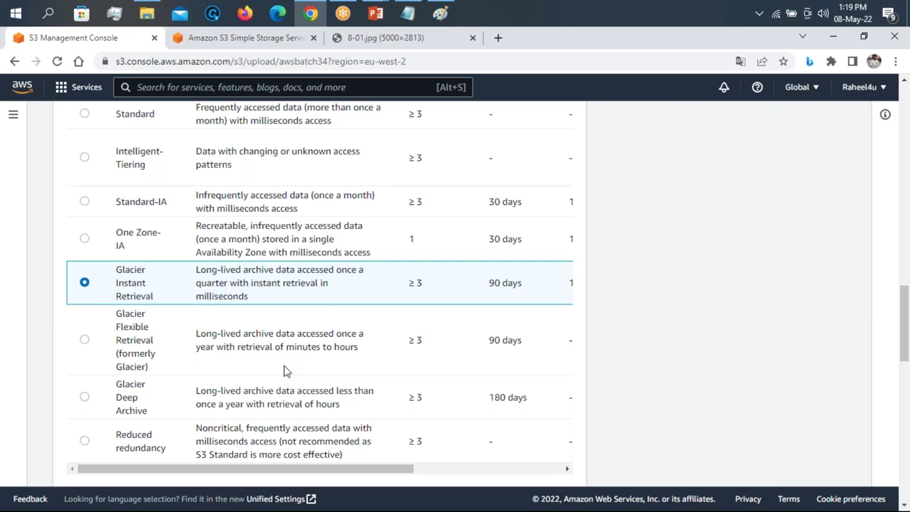
{"action": "left_click_drag", "start_coordinate": [287, 347], "coordinate": [361, 353]}
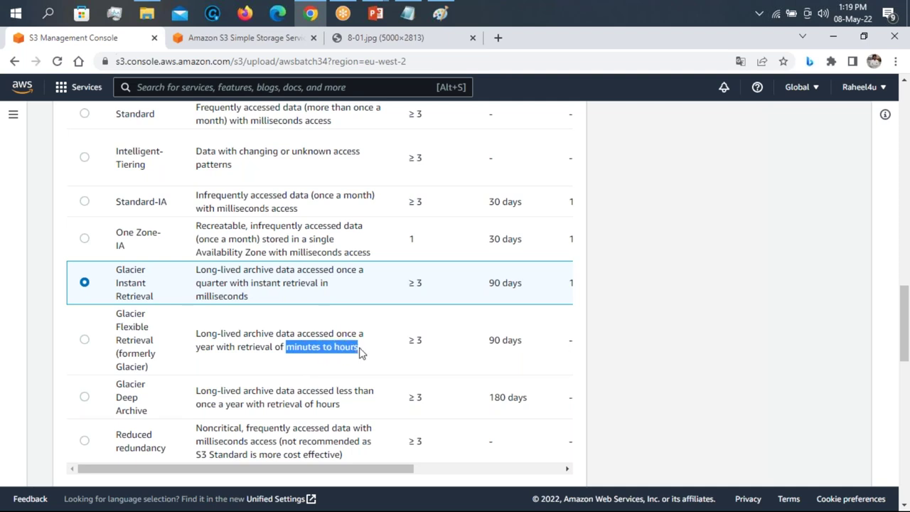
{"action": "left_click", "coordinate": [372, 361]}
{"action": "left_click_drag", "start_coordinate": [314, 405], "coordinate": [343, 409]}
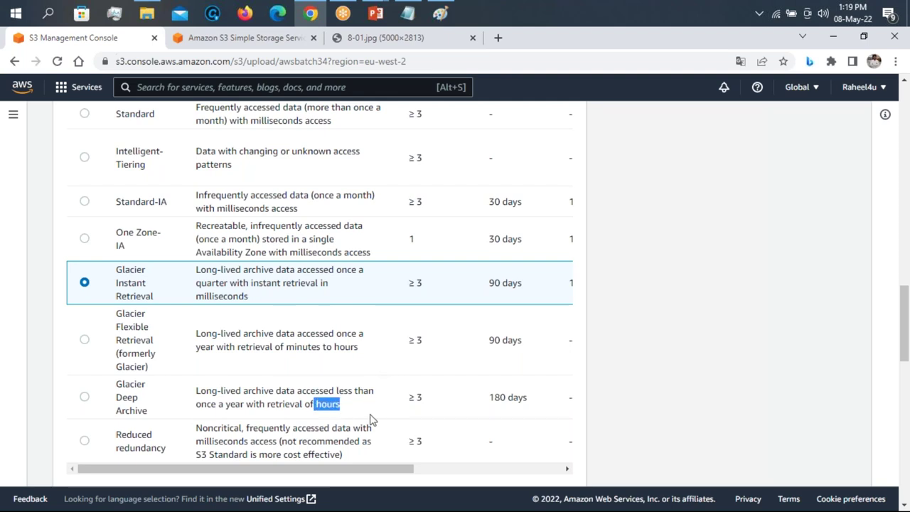
{"action": "left_click", "coordinate": [689, 353]}
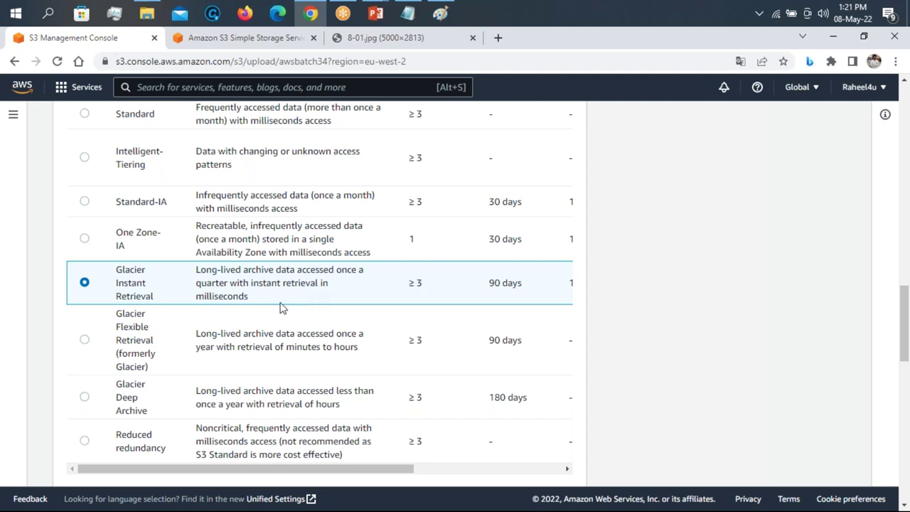
Choose Glacier Flexible Retrieval as the storage class, and view the S3 Glacier Storage and S3 Glacier Deep Archive slides in PowerPoint
{"action": "left_click", "coordinate": [85, 349]}
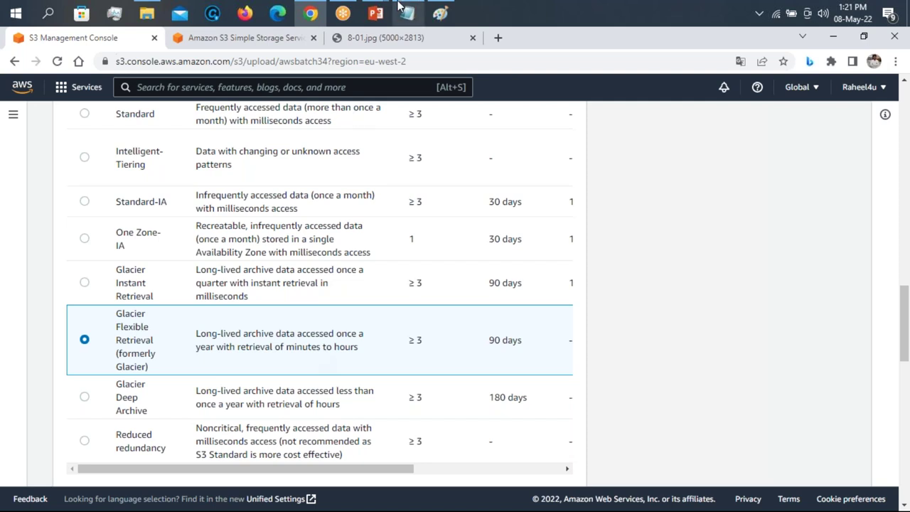
{"action": "mouse_move", "coordinate": [376, 12]}
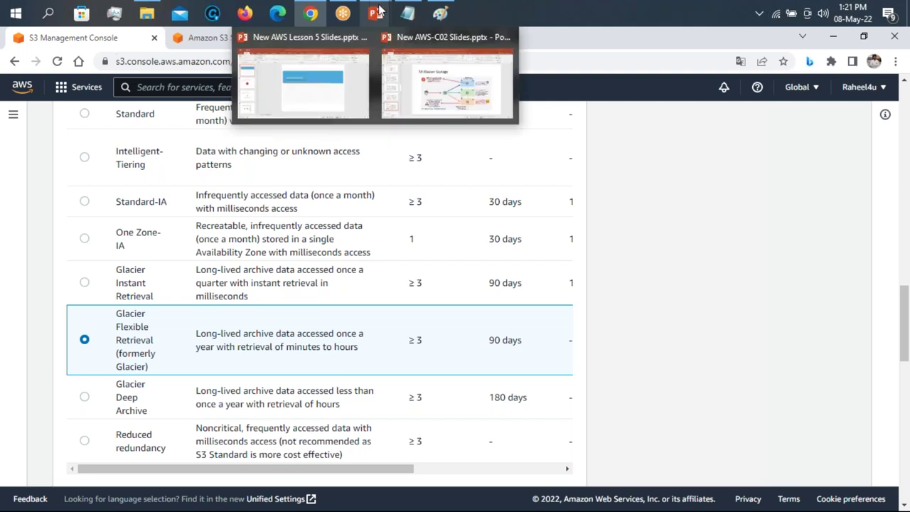
{"action": "left_click", "coordinate": [448, 81]}
{"action": "key", "text": "Down"}
{"action": "key", "text": "Up"}
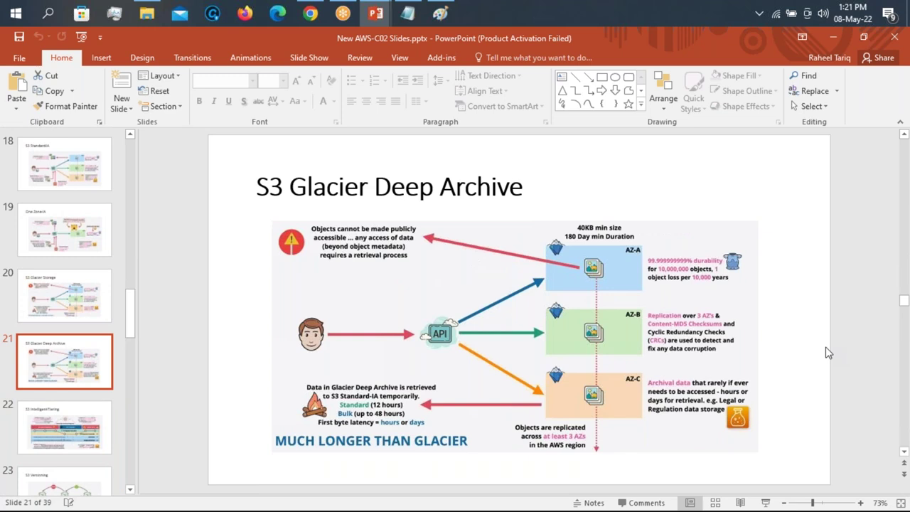
{"action": "key", "text": "Up"}
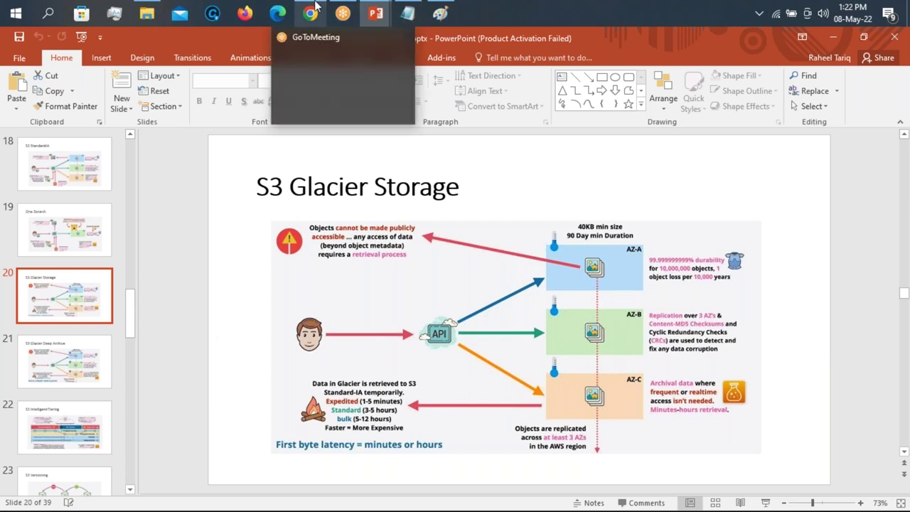
Return to the S3 upload page in Chrome and choose Glacier Deep Archive as the storage class
{"action": "mouse_move", "coordinate": [316, 7]}
{"action": "left_click", "coordinate": [313, 39]}
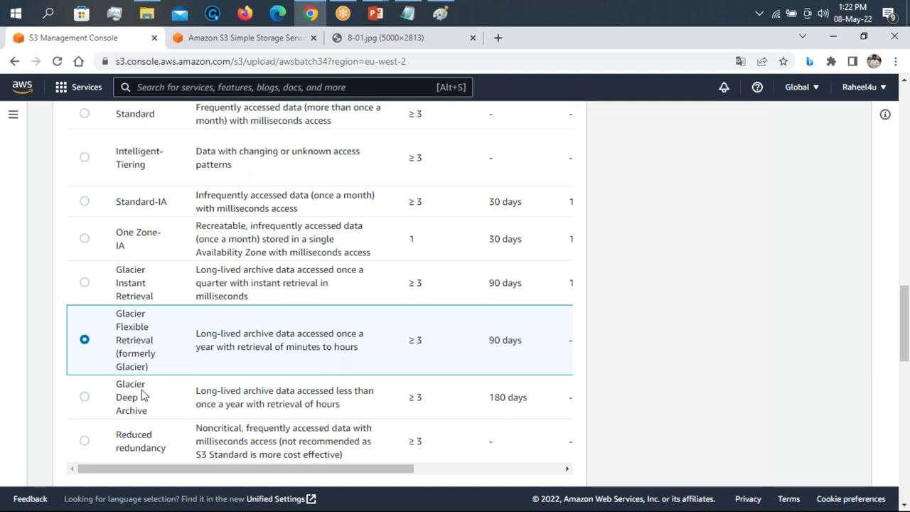
{"action": "left_click", "coordinate": [84, 397]}
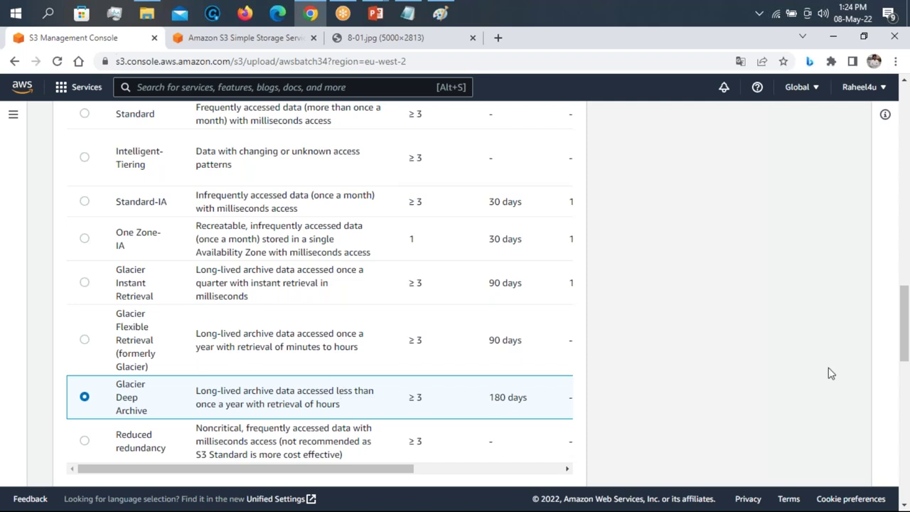
Open the Amazon S3 pricing page and compare the per-GB storage prices of the three S3 Glacier classes, highlighting each price
{"action": "left_click_drag", "start_coordinate": [906, 349], "coordinate": [907, 295]}
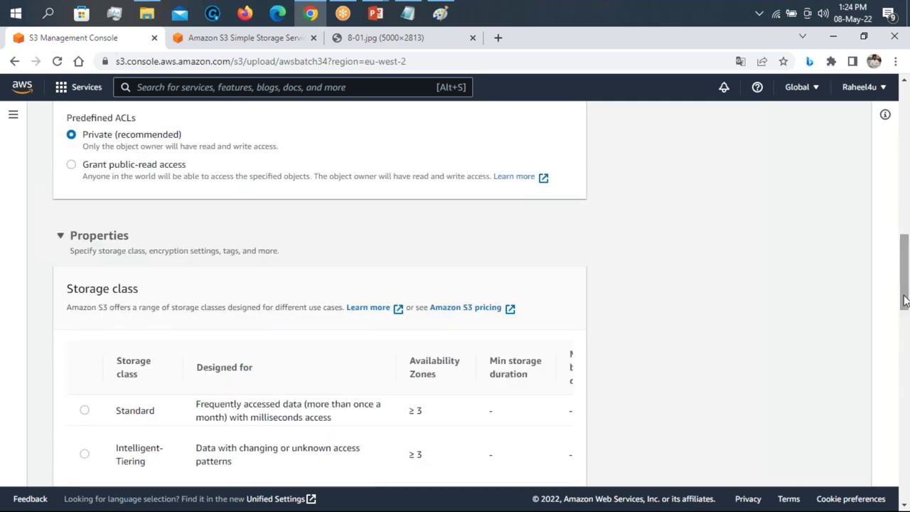
{"action": "left_click", "coordinate": [220, 38]}
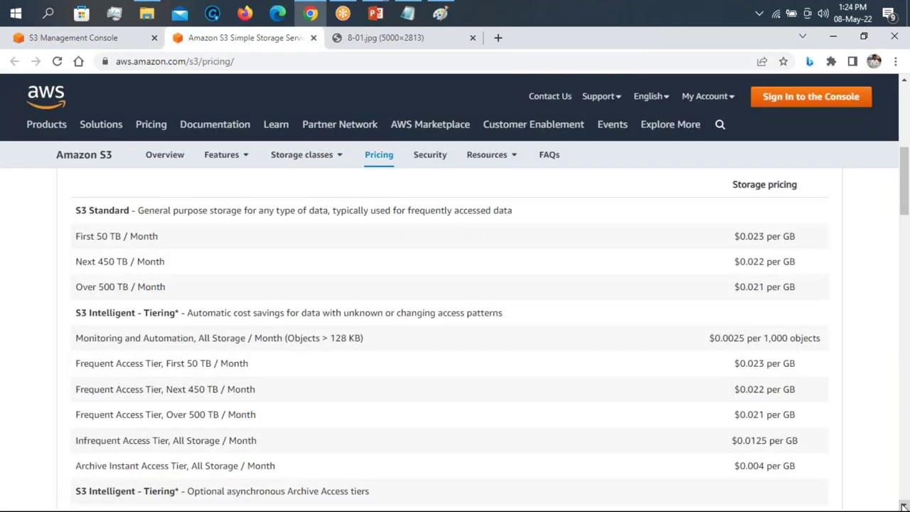
{"action": "left_click_drag", "start_coordinate": [903, 506], "coordinate": [903, 506]}
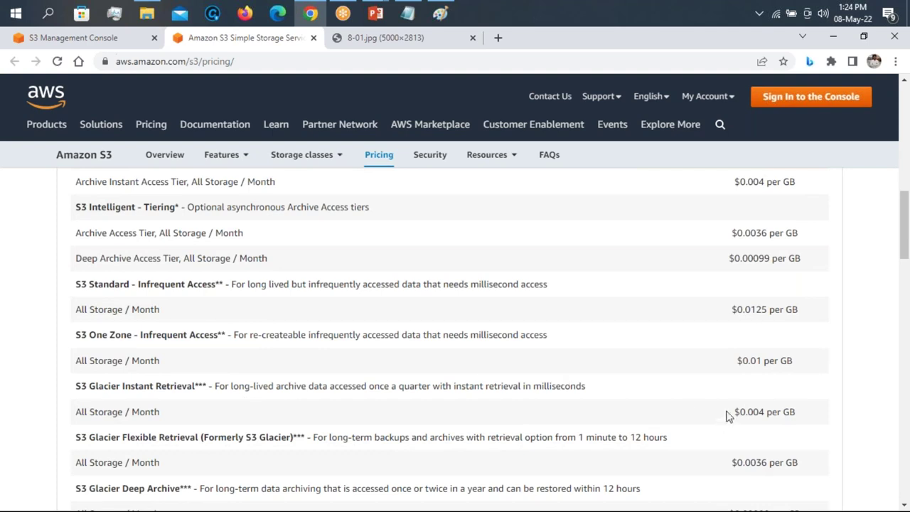
{"action": "left_click_drag", "start_coordinate": [735, 411], "coordinate": [808, 416]}
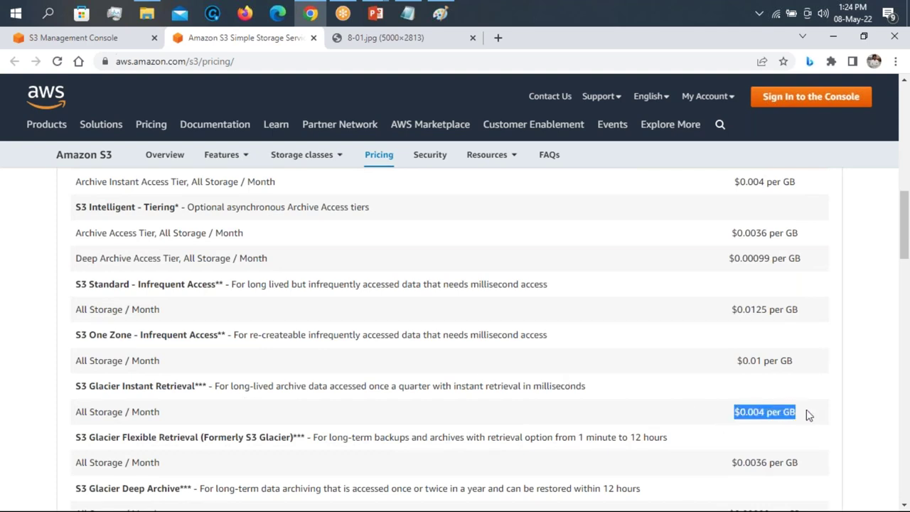
{"action": "left_click", "coordinate": [885, 430]}
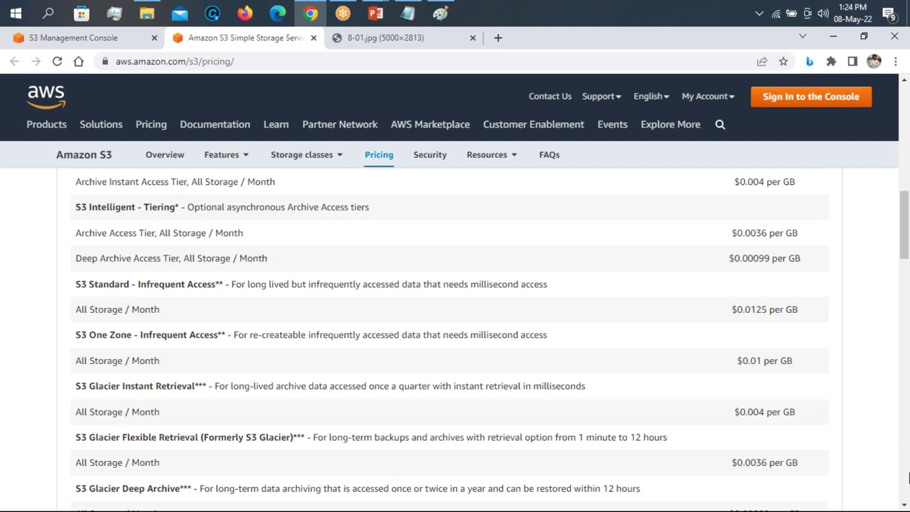
{"action": "left_click", "coordinate": [904, 506]}
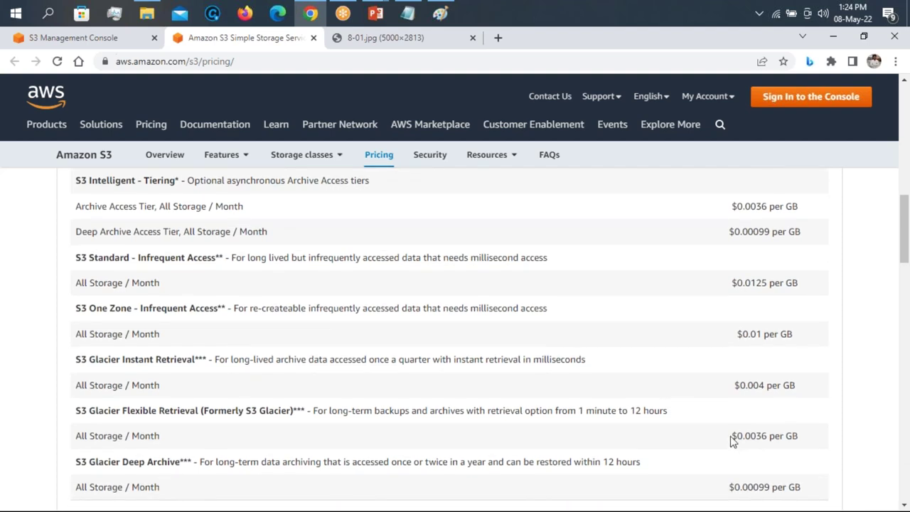
{"action": "left_click_drag", "start_coordinate": [732, 440], "coordinate": [819, 437]}
{"action": "left_click", "coordinate": [859, 448]}
{"action": "left_click", "coordinate": [905, 506]}
{"action": "left_click", "coordinate": [905, 506]}
{"action": "left_click_drag", "start_coordinate": [730, 461], "coordinate": [806, 468]}
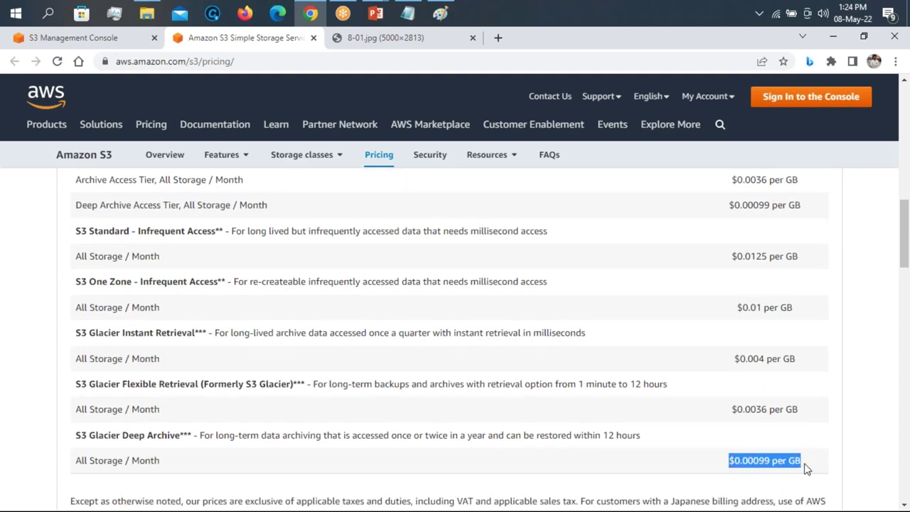
{"action": "left_click", "coordinate": [862, 468]}
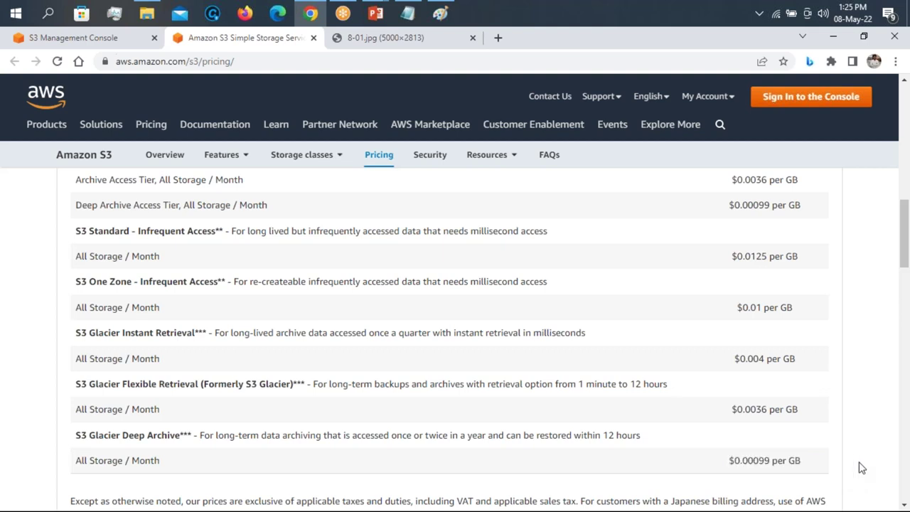
Return to the S3 upload page and choose Intelligent-Tiering as the storage class
{"action": "left_click", "coordinate": [109, 41]}
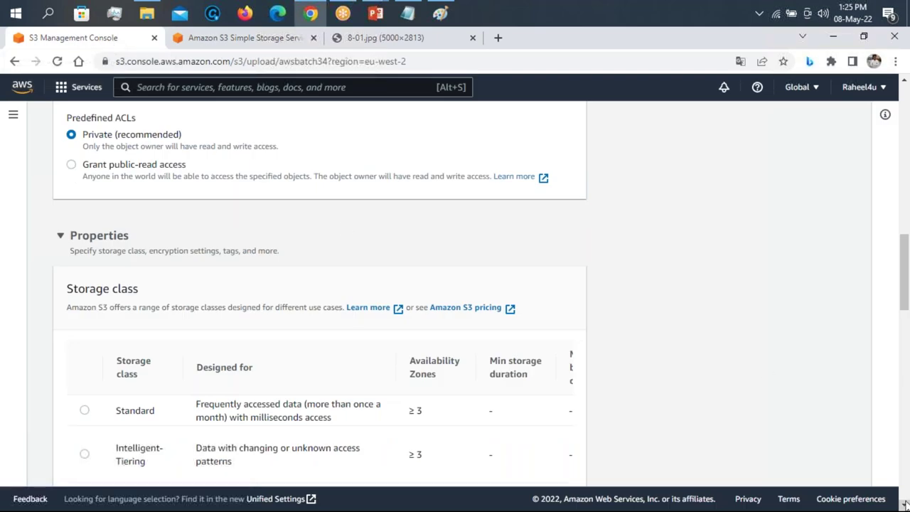
{"action": "scroll", "coordinate": [905, 505], "scroll_direction": "down", "scroll_amount": 3}
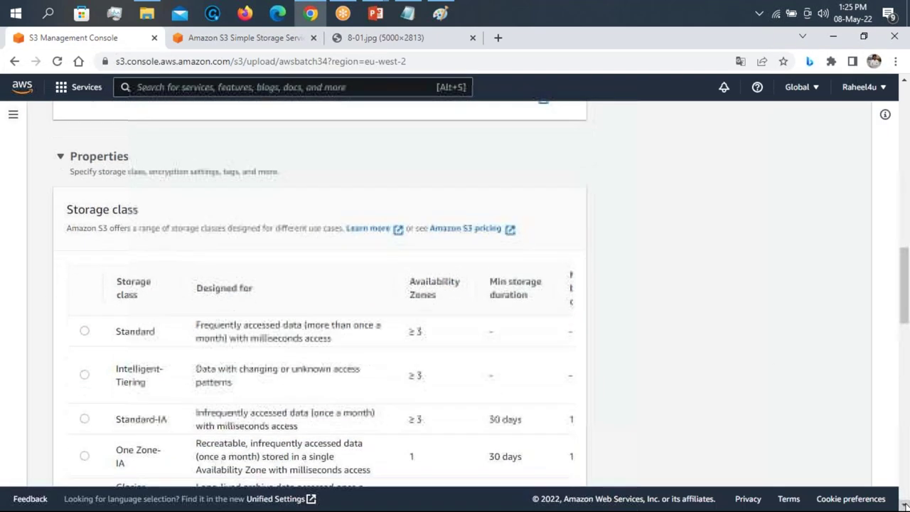
{"action": "scroll", "coordinate": [299, 249], "scroll_direction": "down", "scroll_amount": 1}
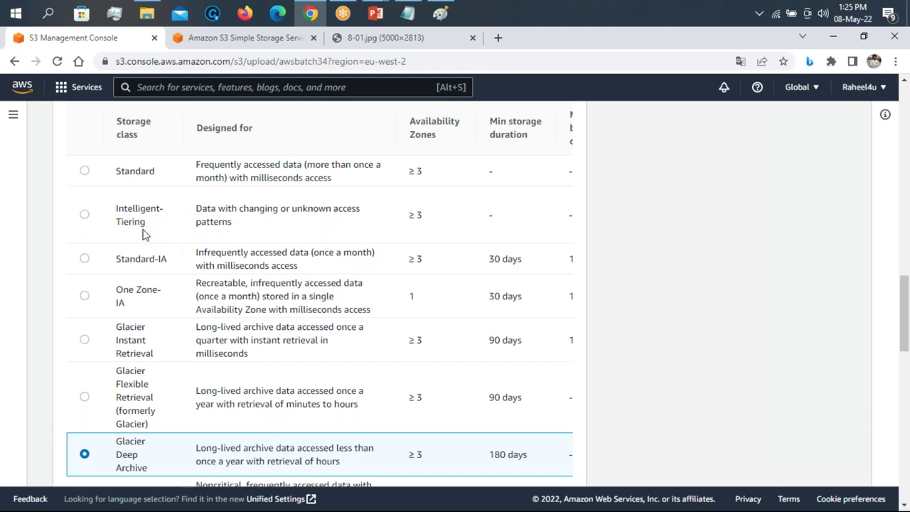
{"action": "left_click", "coordinate": [85, 214]}
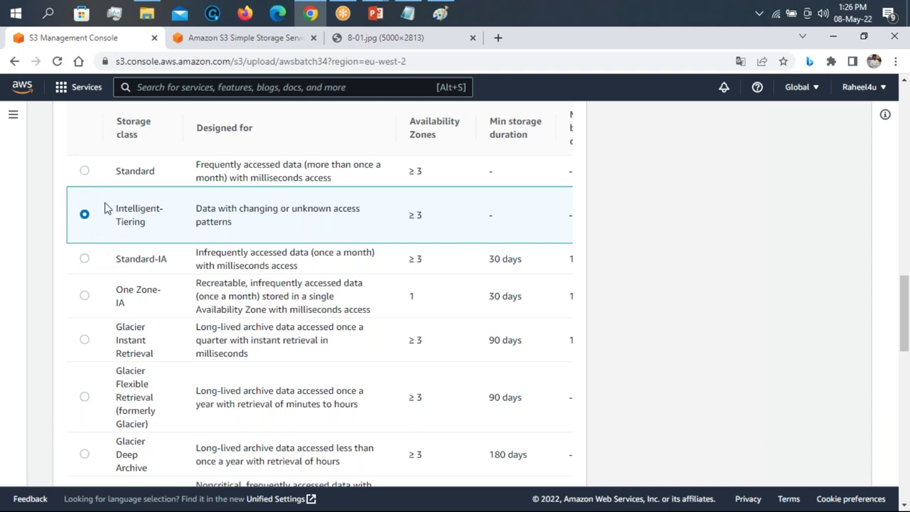
Compare the frequent and infrequent access classes by choosing Standard-IA, Standard and Standard-IA again, and return the selection to Intelligent-Tiering
{"action": "left_click", "coordinate": [86, 259]}
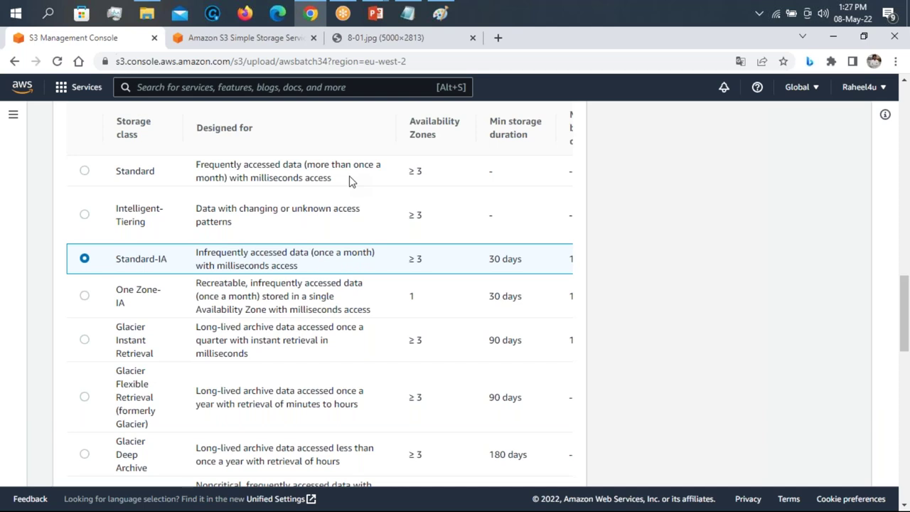
{"action": "left_click", "coordinate": [84, 172]}
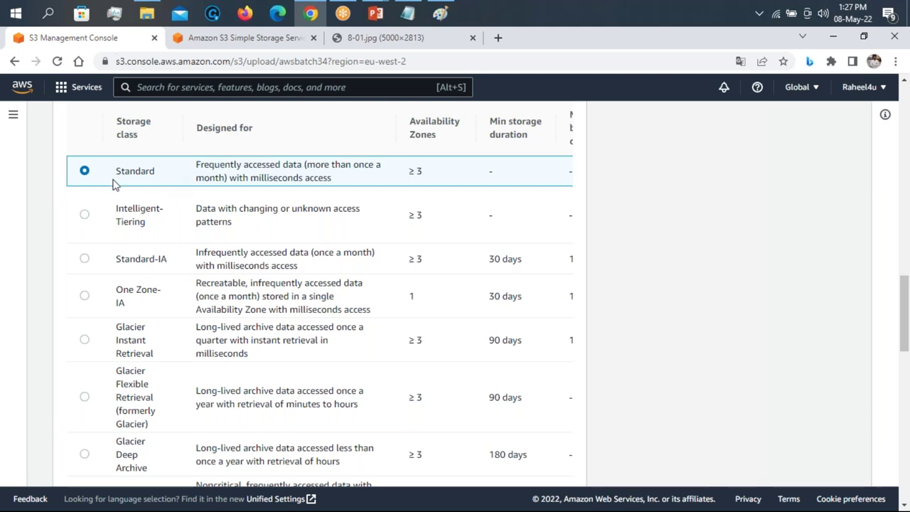
{"action": "left_click", "coordinate": [84, 260]}
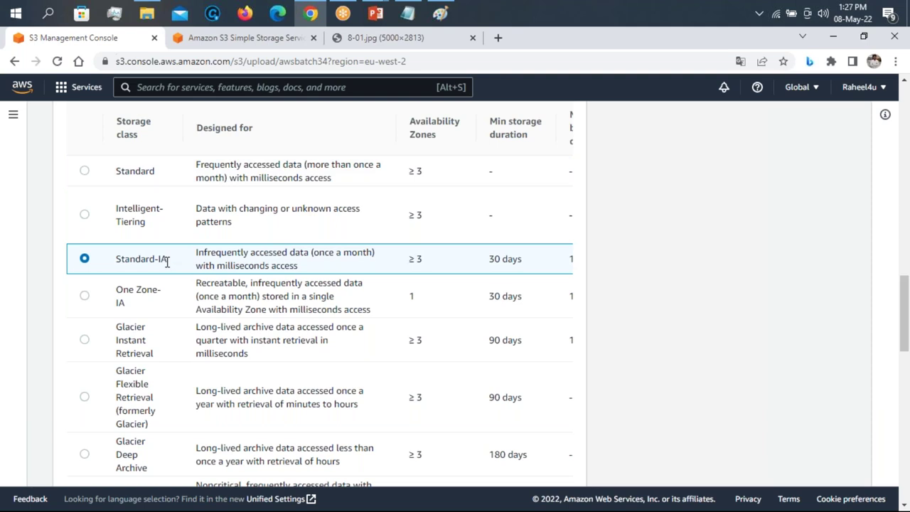
{"action": "left_click", "coordinate": [84, 215]}
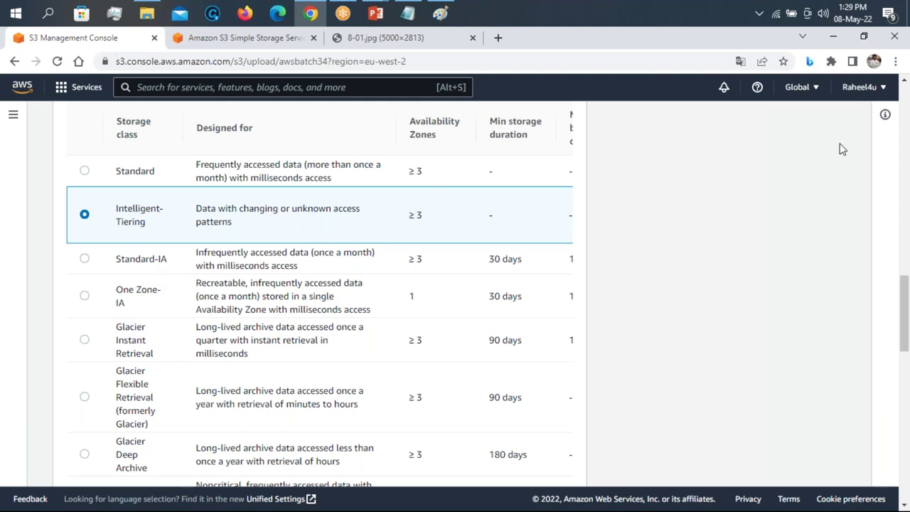
Switch to the New AWS-C02 Slides presentation in PowerPoint and view the S3 Standard Storage and S3 Intelligent-Tiering slides
{"action": "left_click", "coordinate": [895, 62]}
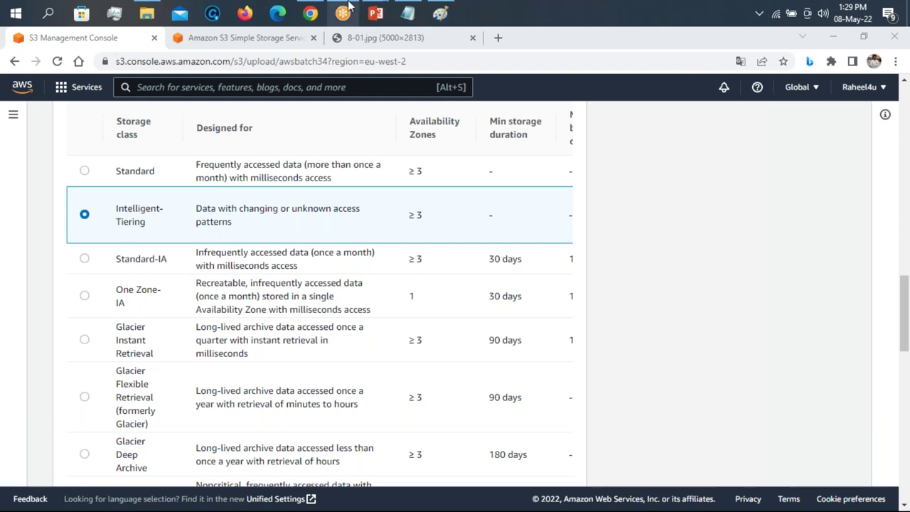
{"action": "mouse_move", "coordinate": [376, 13]}
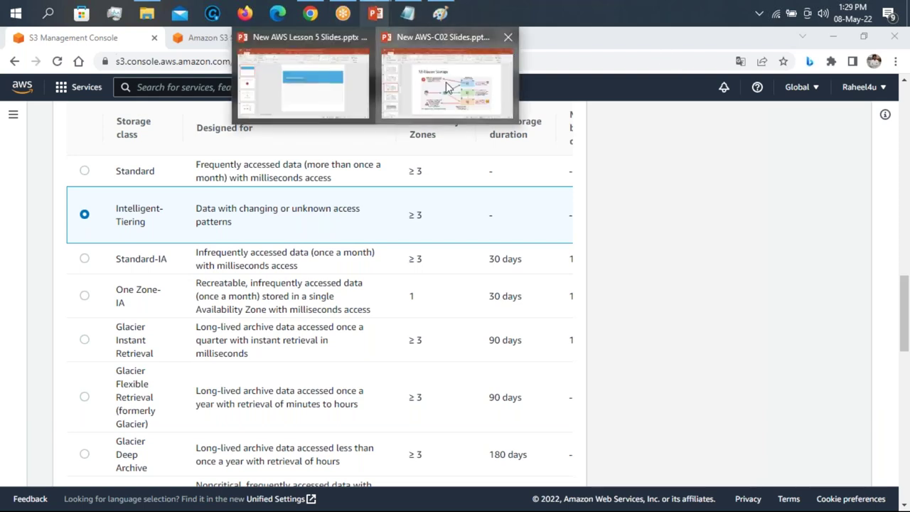
{"action": "left_click", "coordinate": [446, 82]}
{"action": "scroll", "coordinate": [858, 385], "scroll_direction": "up", "scroll_amount": 3}
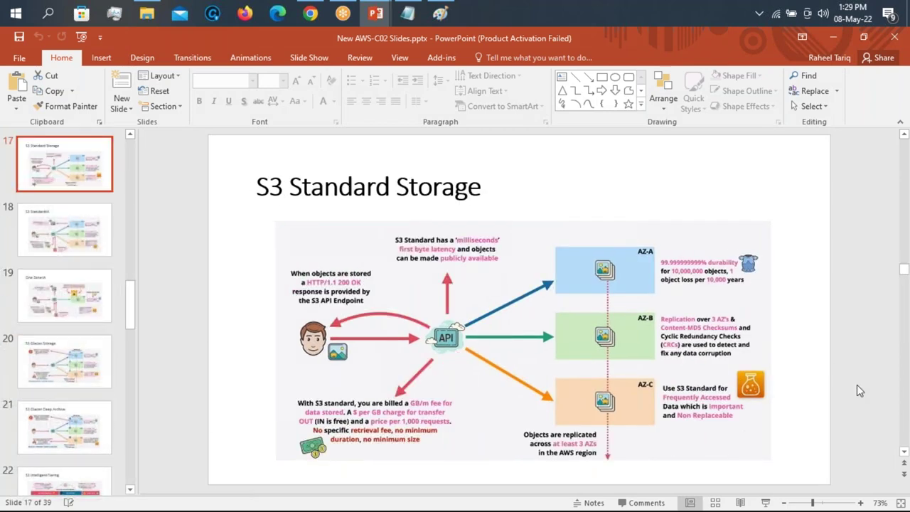
{"action": "scroll", "coordinate": [857, 385], "scroll_direction": "up", "scroll_amount": 1}
{"action": "scroll", "coordinate": [857, 384], "scroll_direction": "down", "scroll_amount": 3}
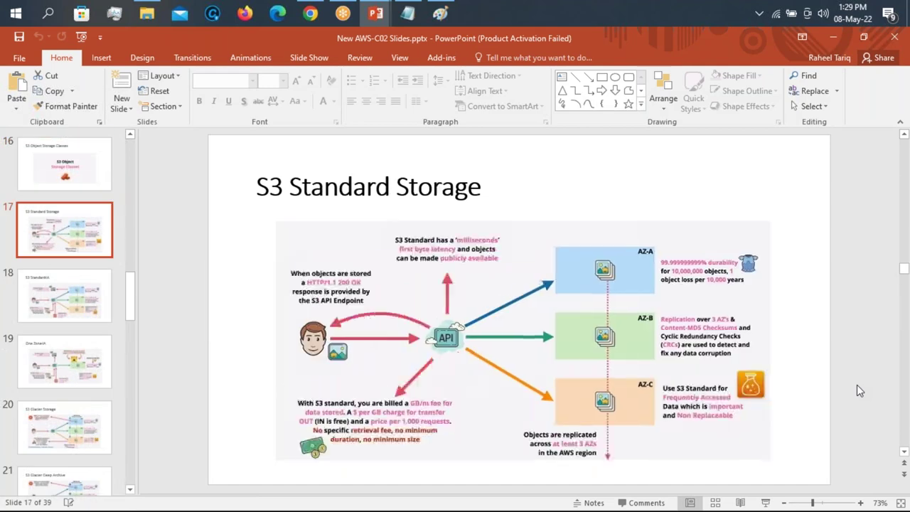
{"action": "scroll", "coordinate": [857, 385], "scroll_direction": "down", "scroll_amount": 3}
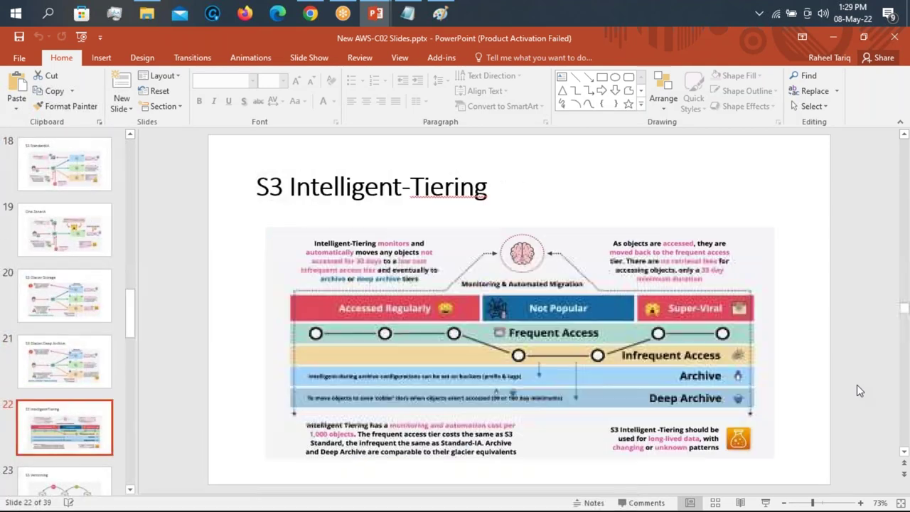